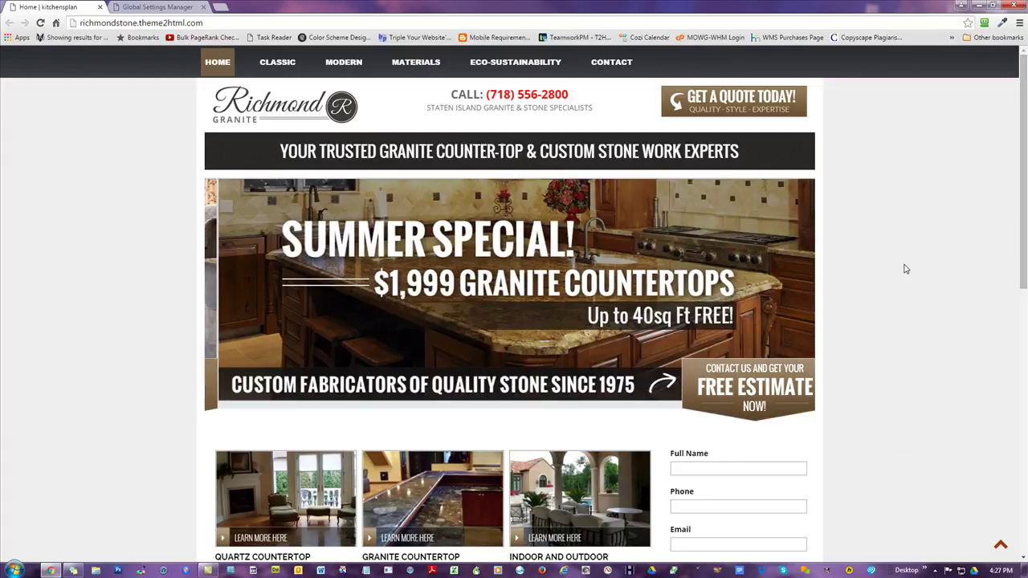
- Browse the live Richmond Granite Home, Classic and Modern pages, then go to the admin dashboard
scroll(905, 268, "down", 7)
scroll(903, 266, "down", 1)
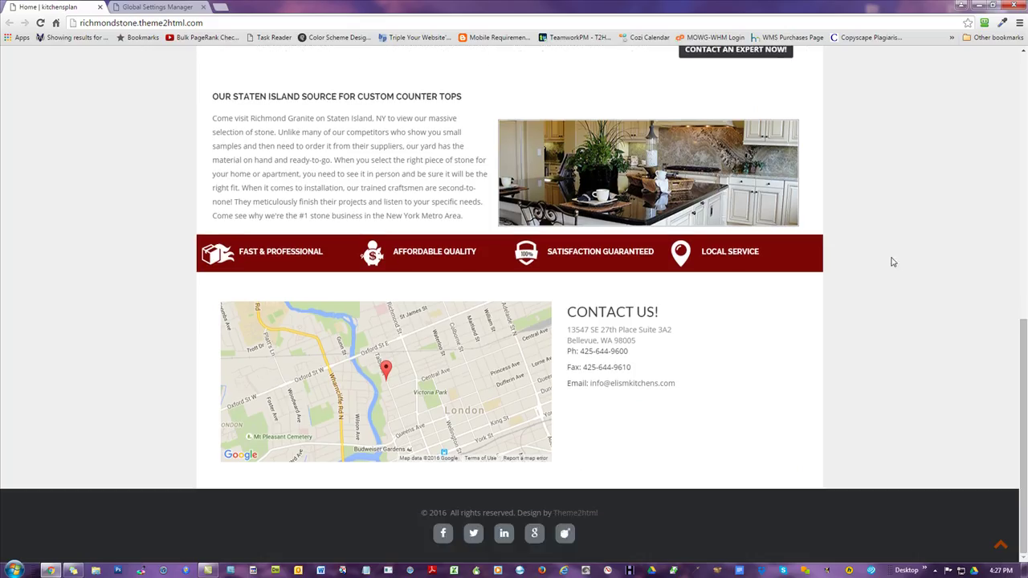
scroll(905, 257, "up", 8)
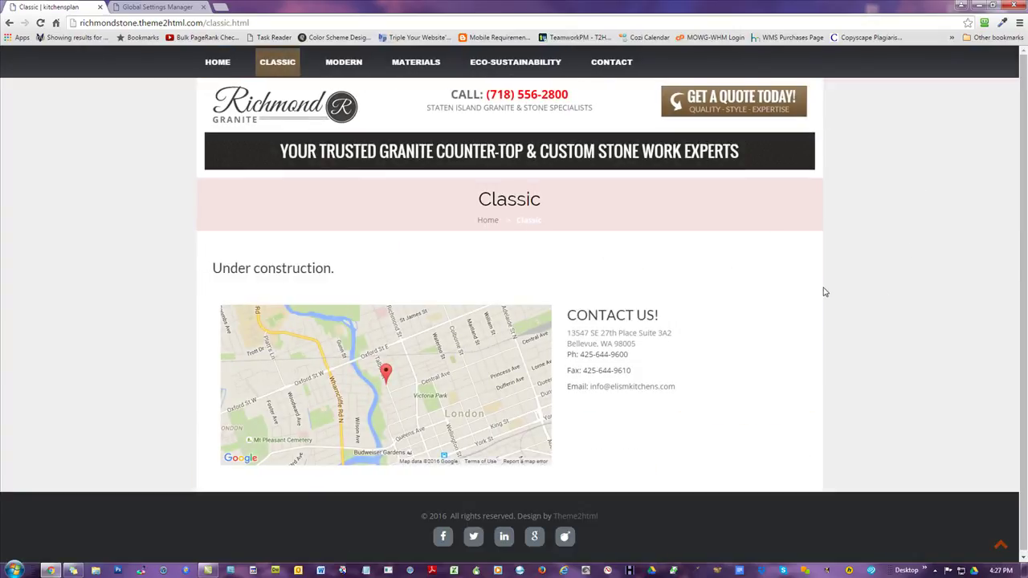
left_click(344, 62)
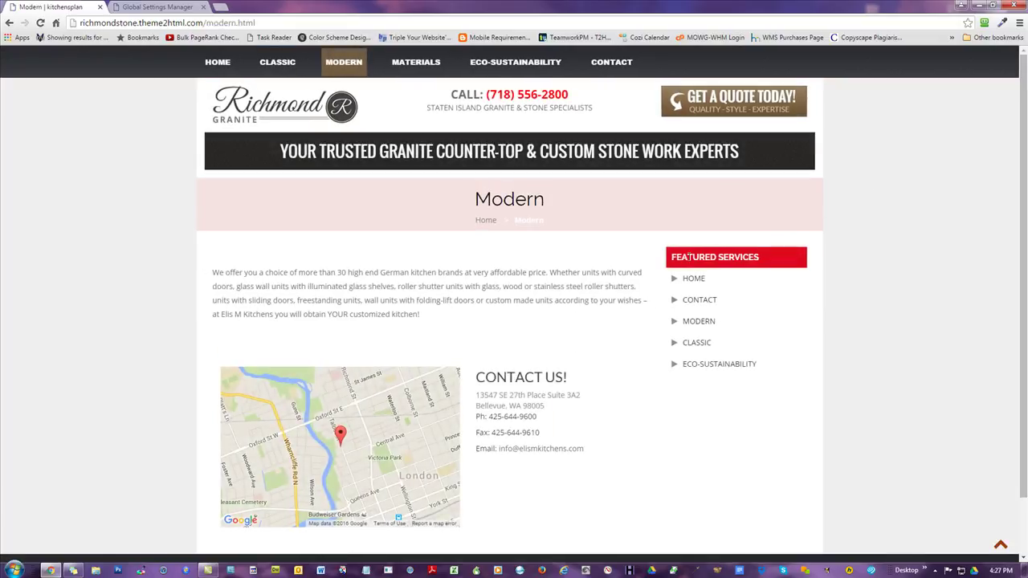
scroll(723, 252, "down", 1)
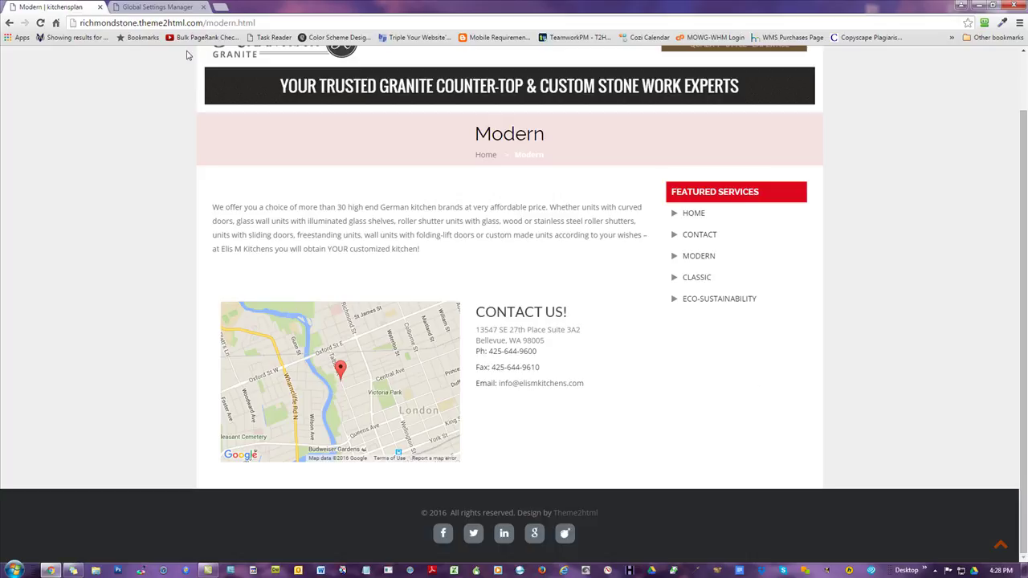
left_click(152, 8)
left_click(60, 155)
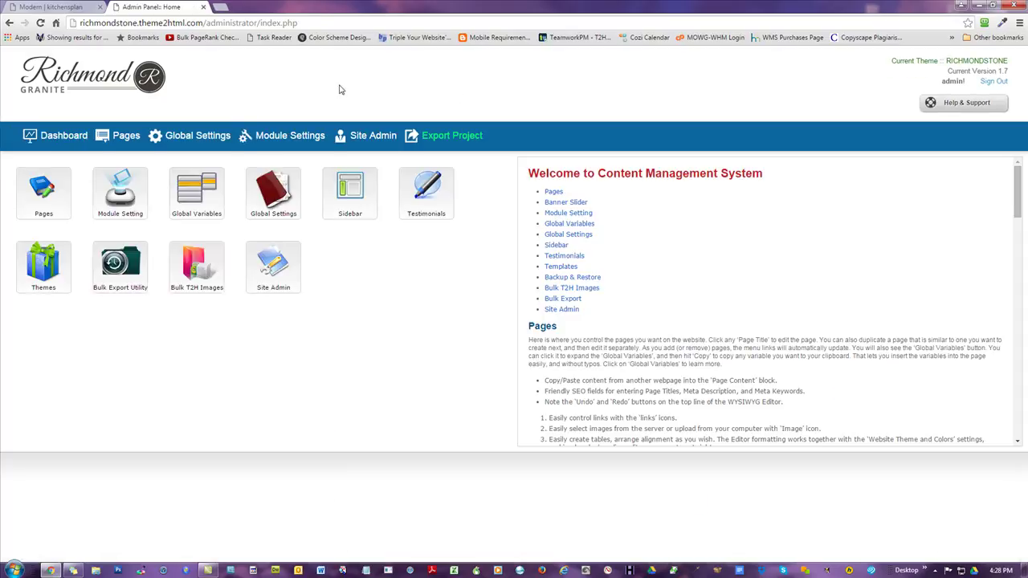
- In the Left SideBar widget list, drag FaceBook Like Box up above Our Video
left_click(450, 135)
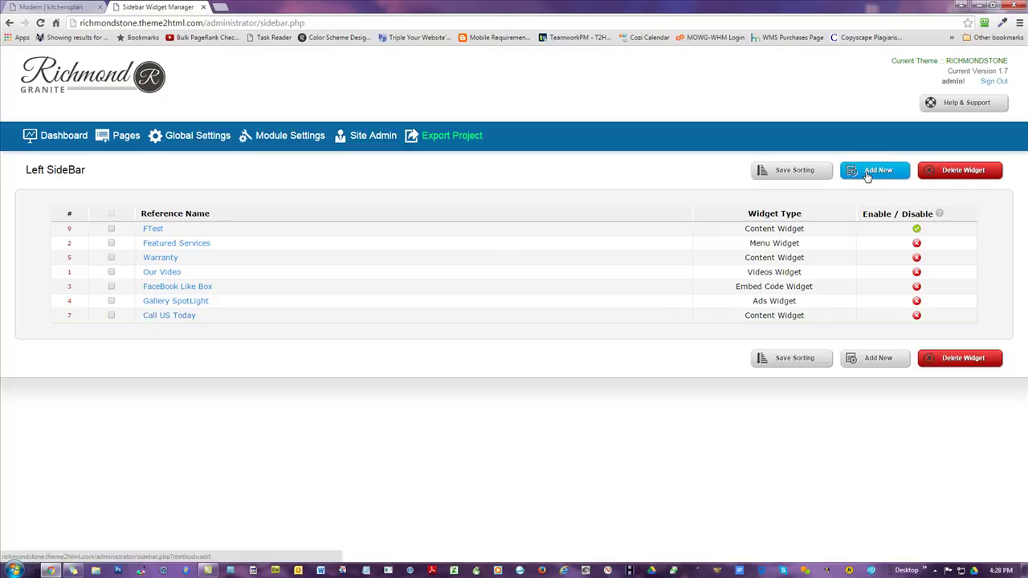
mouse_move(265, 285)
left_mouse_down()
mouse_move(266, 232)
mouse_move(273, 277)
left_mouse_up()
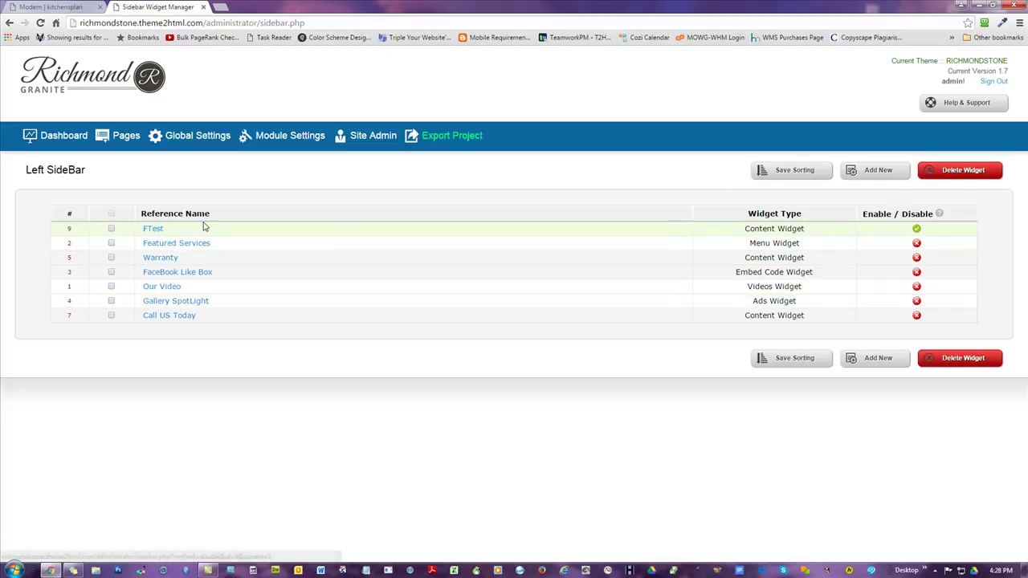
left_click(48, 7)
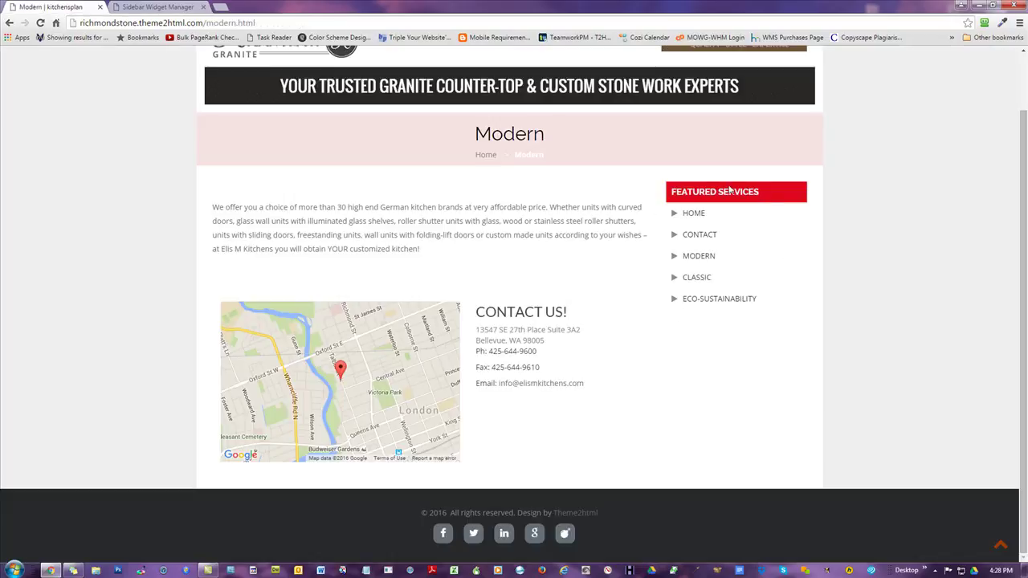
scroll(728, 211, "up", 1)
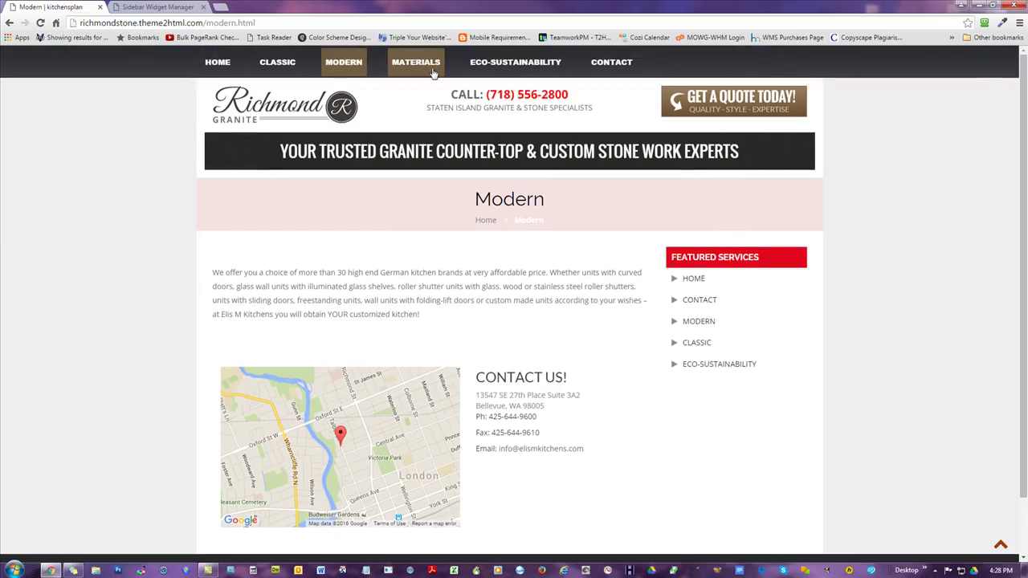
left_click(431, 70)
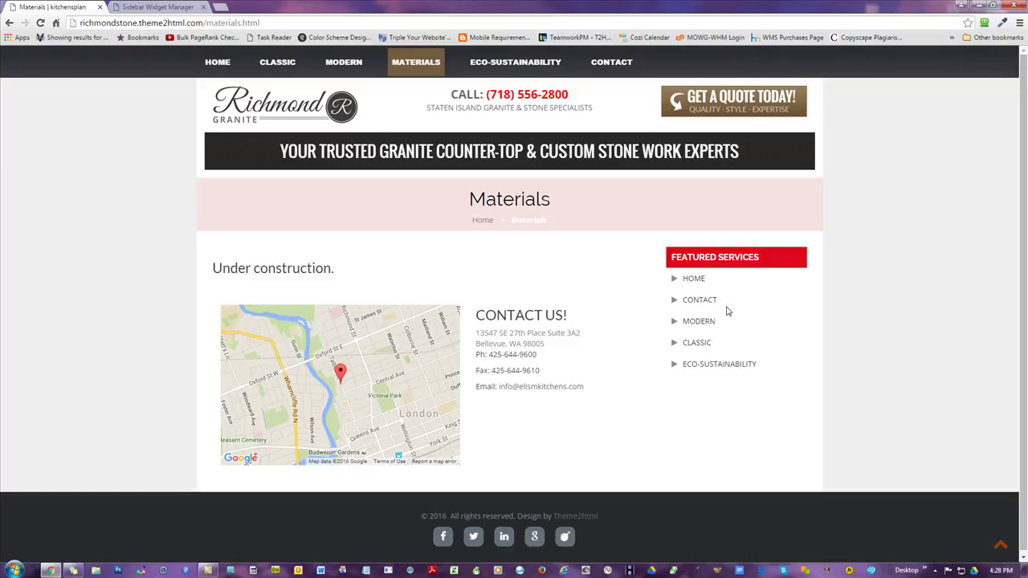
left_click(494, 66)
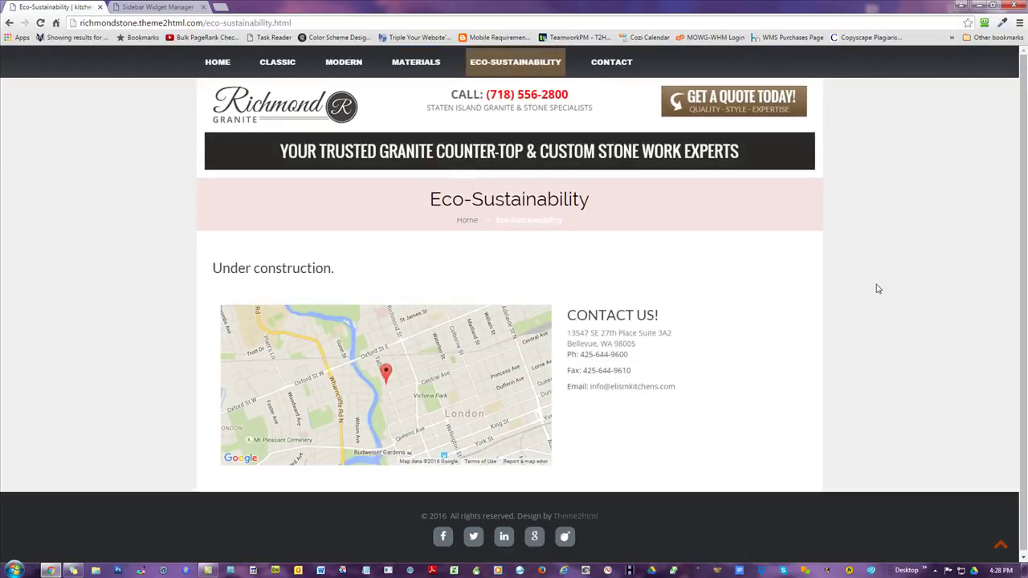
left_click(606, 64)
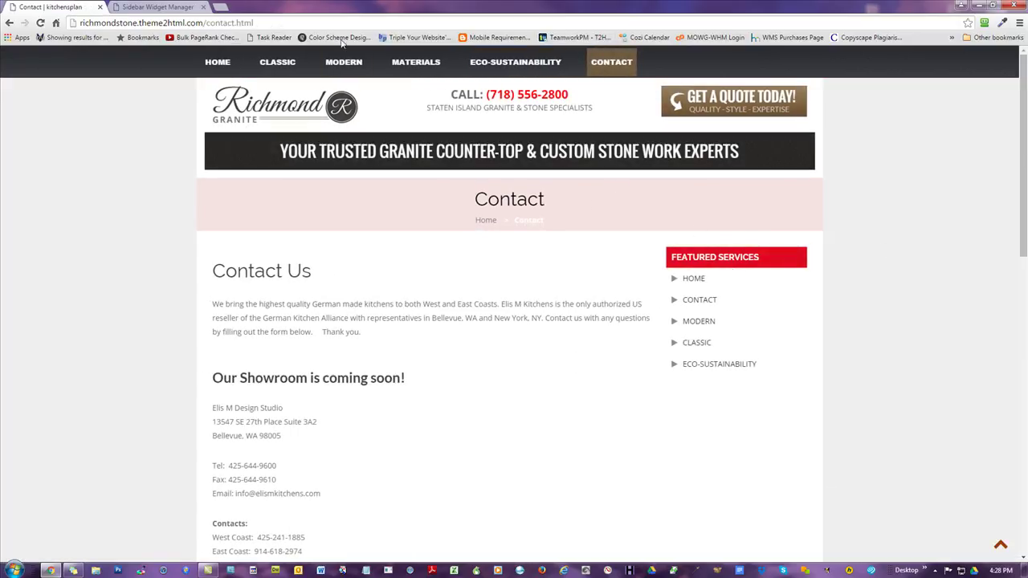
left_click(167, 6)
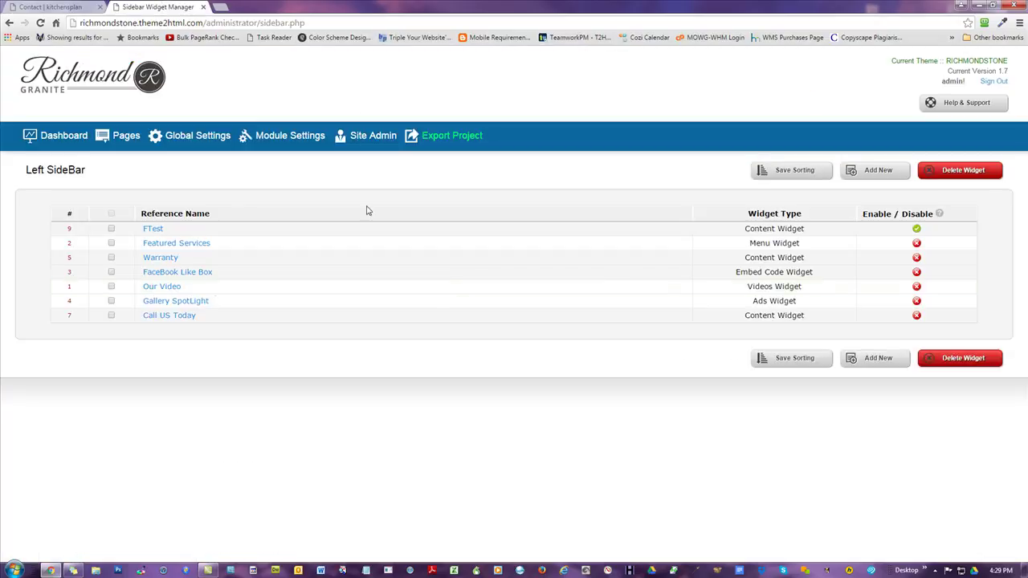
- Open the FTest widget for editing and check its sidebar on the live Contact page
left_click(147, 230)
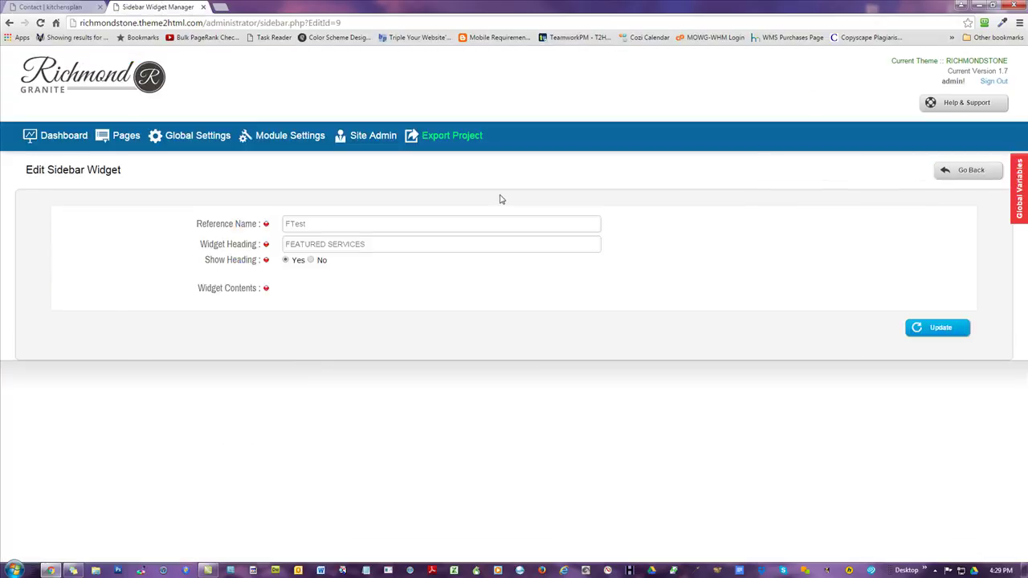
left_click_drag(365, 243, 214, 241)
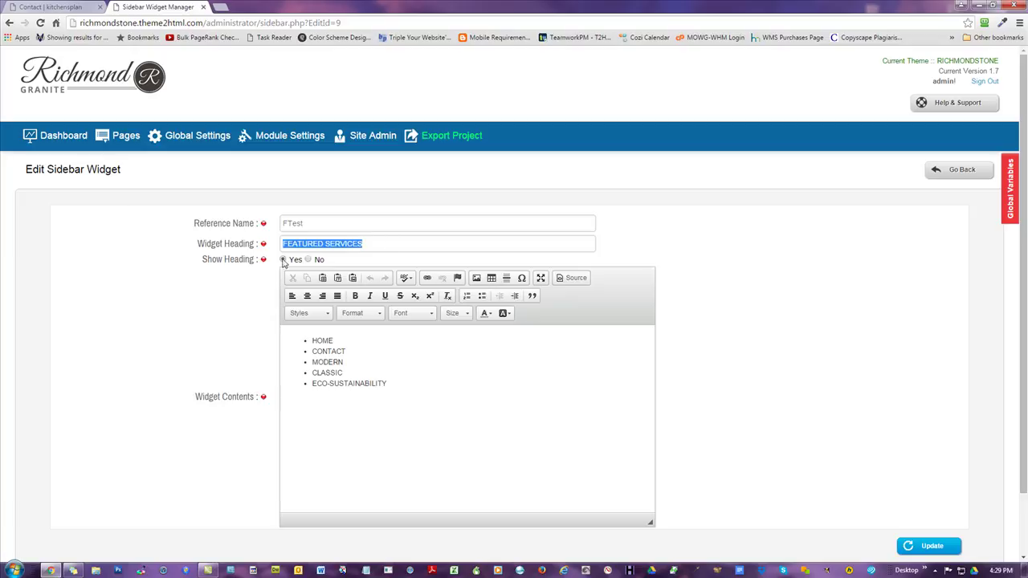
double_click(308, 222)
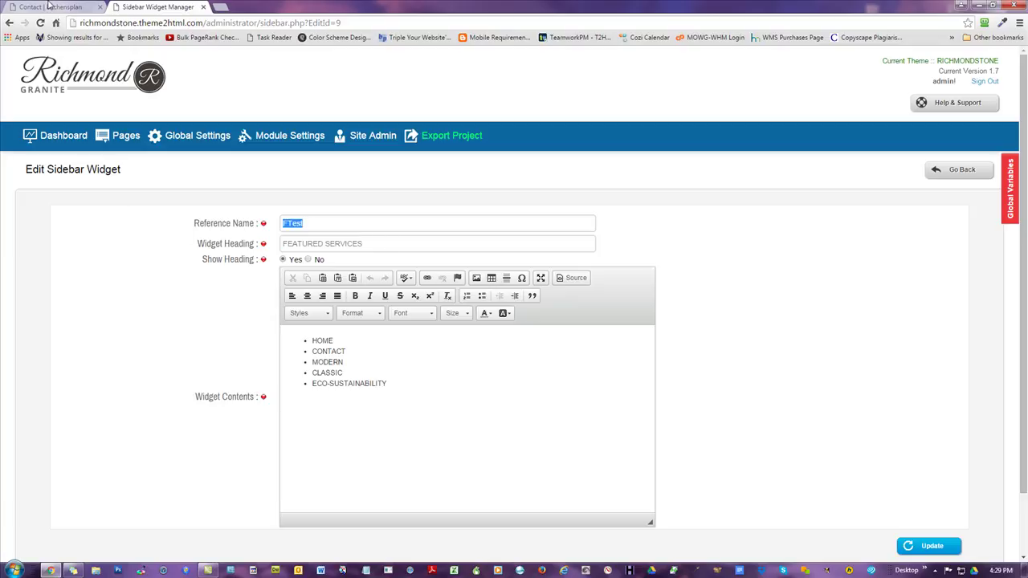
left_click(50, 7)
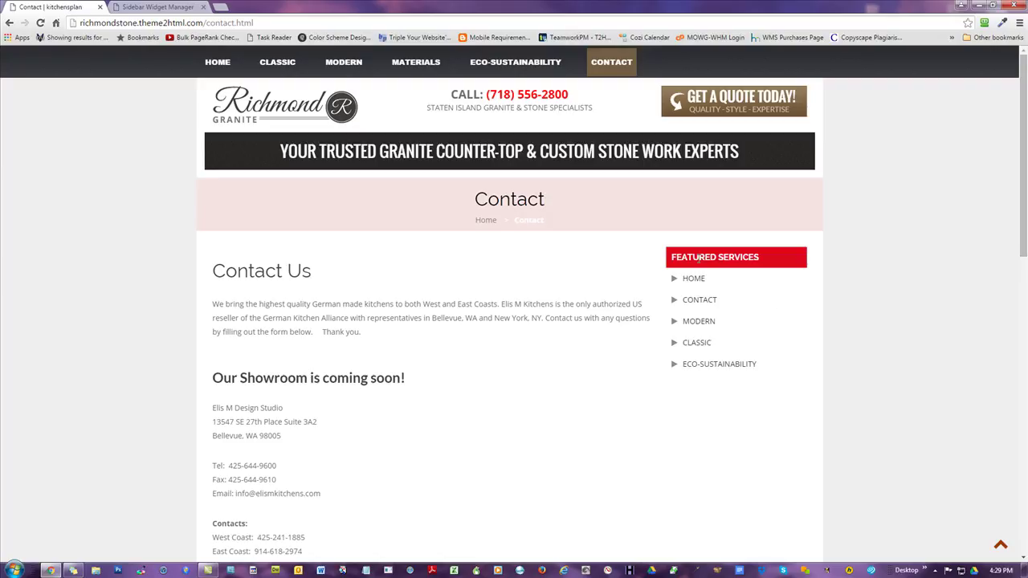
left_click(181, 10)
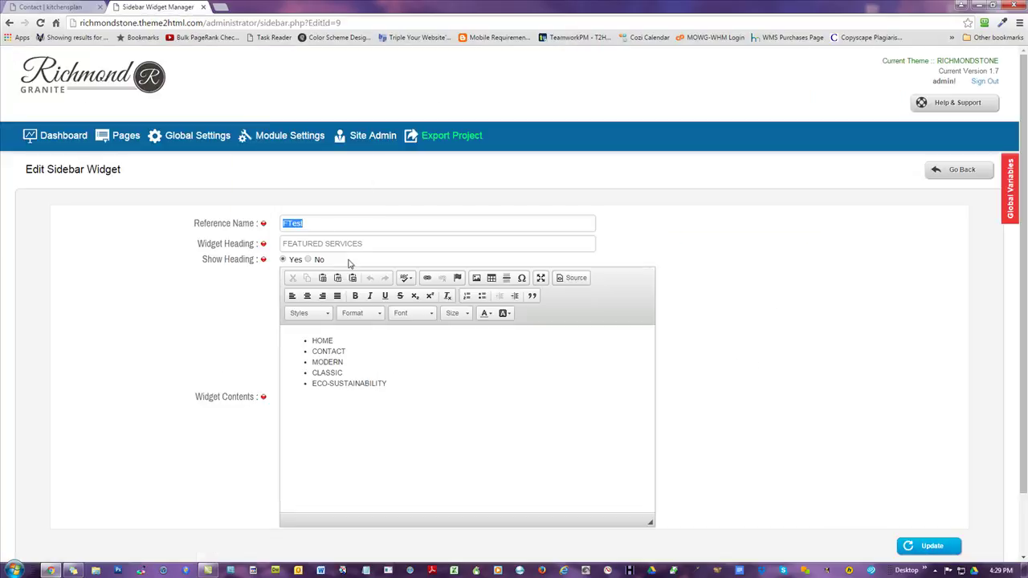
key("Tab")
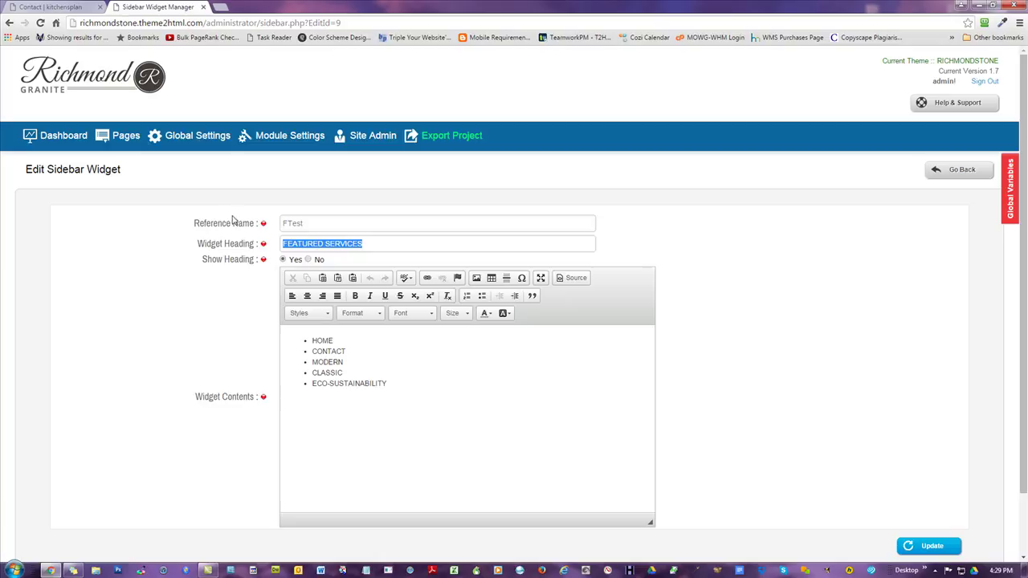
- Copy the heading FEATURED SERVICES and paste it over the FTest reference name
left_click(343, 229)
left_click_drag(386, 245, 115, 259)
key("ctrl+c")
left_click_drag(304, 224, 95, 227)
key("ctrl+v")
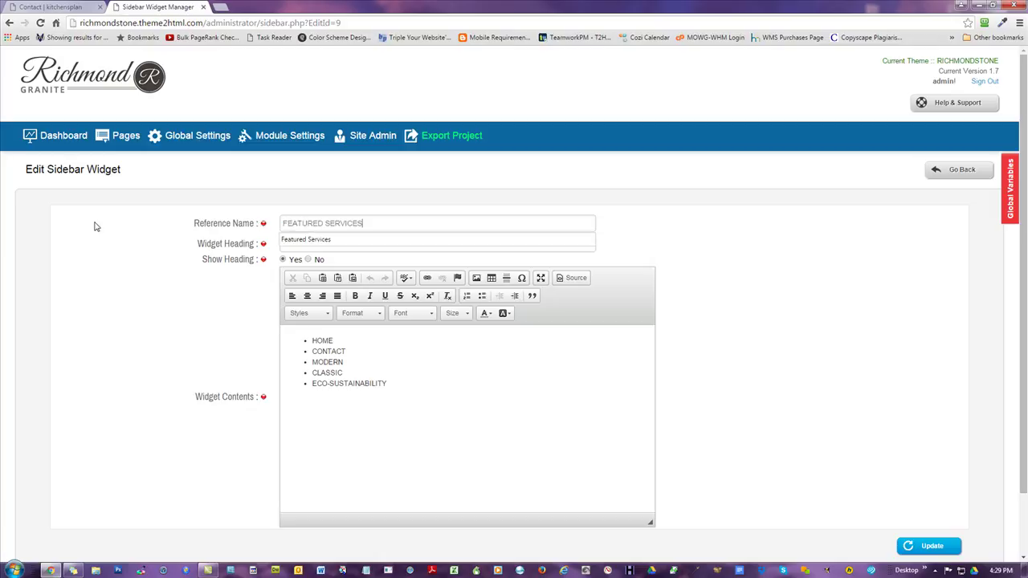
left_click(478, 404)
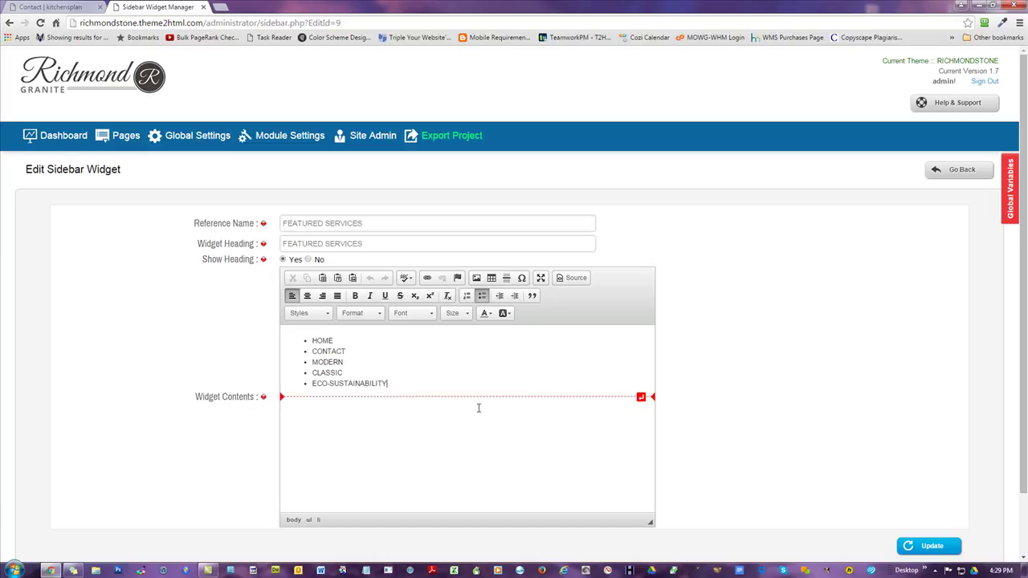
- Delete the old bullet list from the widget contents
scroll(834, 333, "down", 1)
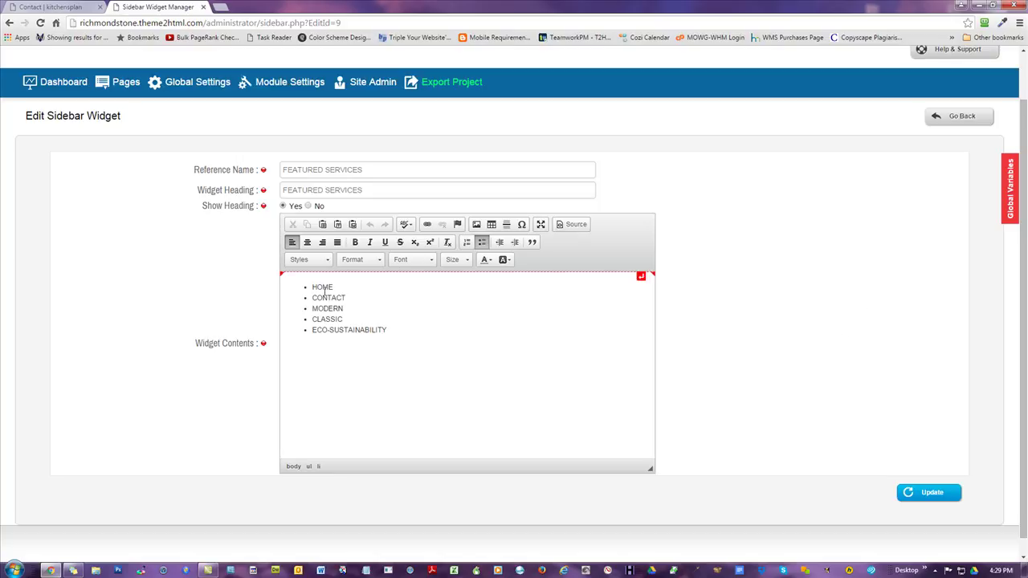
key("ctrl+a")
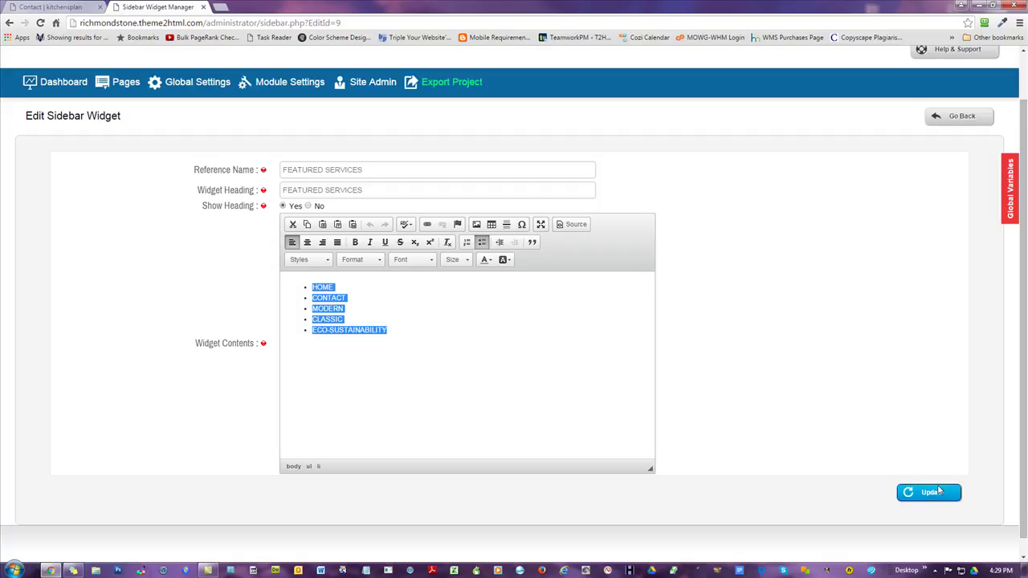
left_click(404, 322)
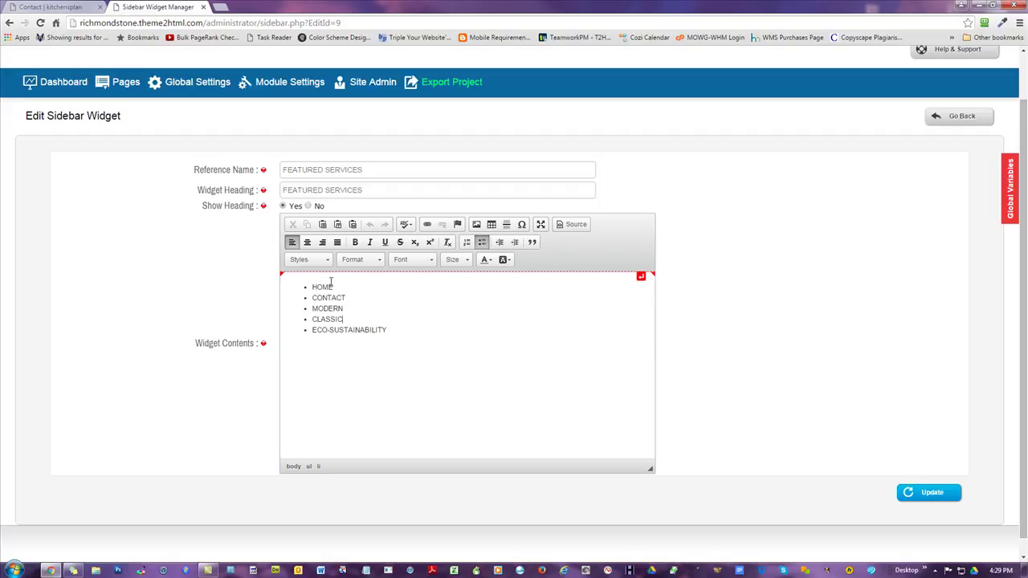
left_click_drag(393, 328, 268, 286)
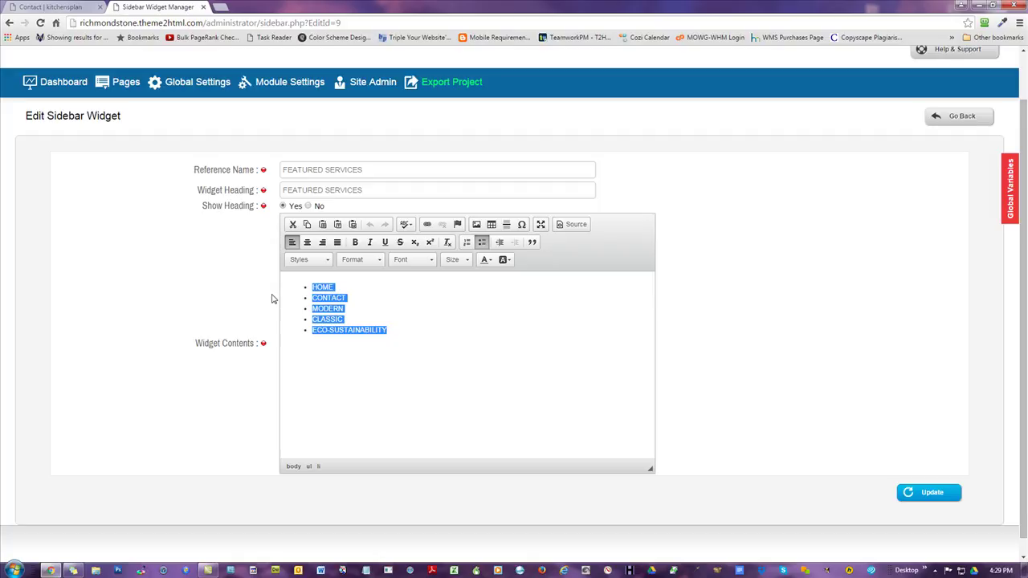
key("Delete")
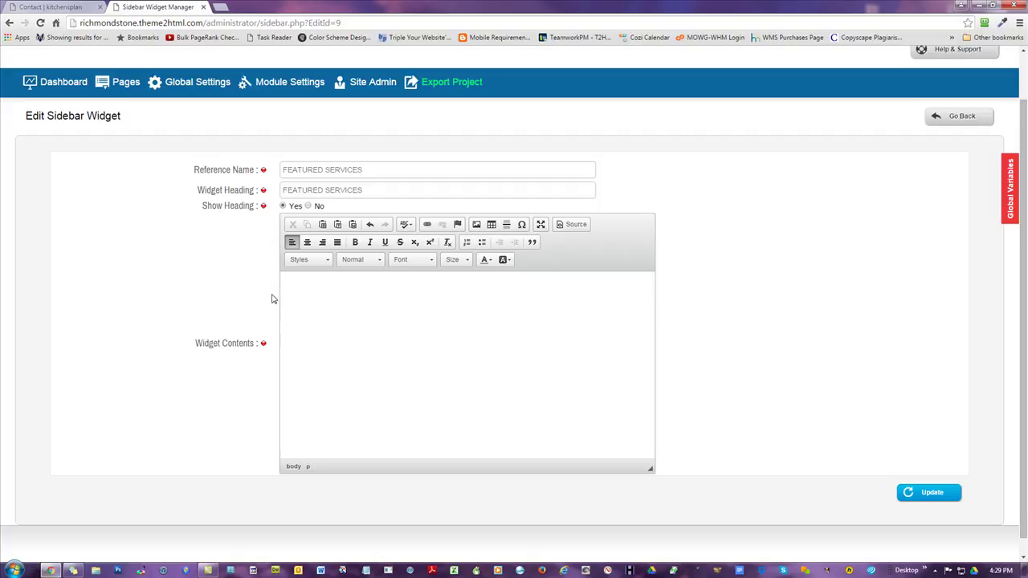
- Create a bulleted list: HOME, CLASSIC, MODERN, ECOSUSTAINABILITY, CONTACT US
left_click(481, 243)
key("Caps_Lock")
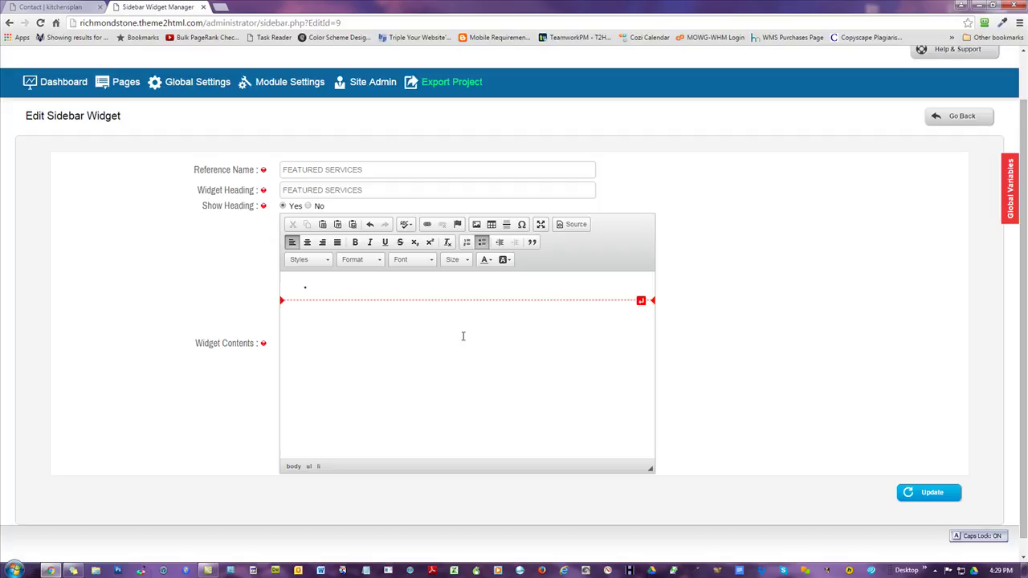
type("HOME")
key("Return")
type("CLASSIC")
key("Return")
type("MODERN")
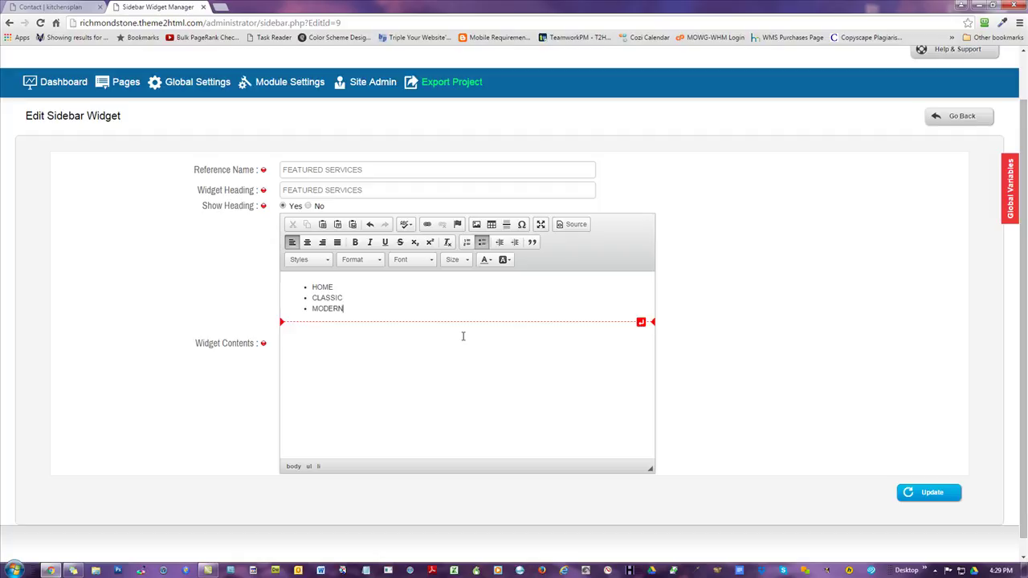
key("Return")
type("EC")
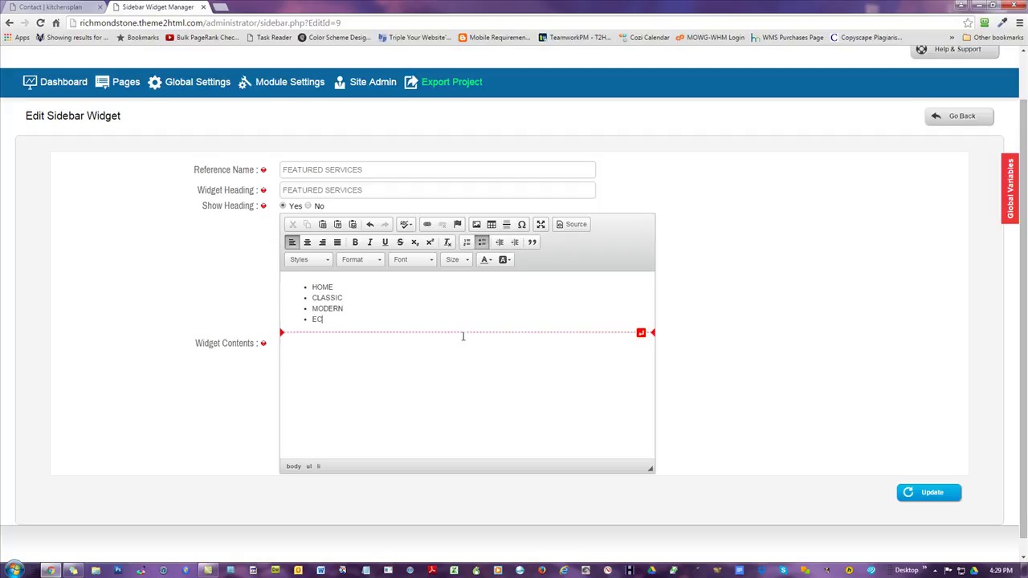
type("OSUSTAINABILITY")
key("Return")
type("CONTACT US")
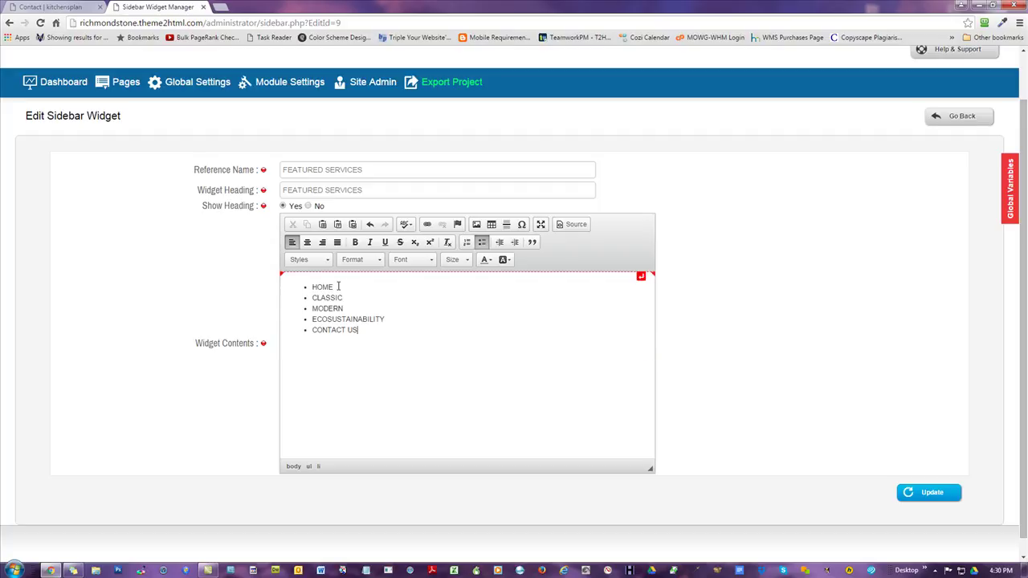
left_click(38, 6)
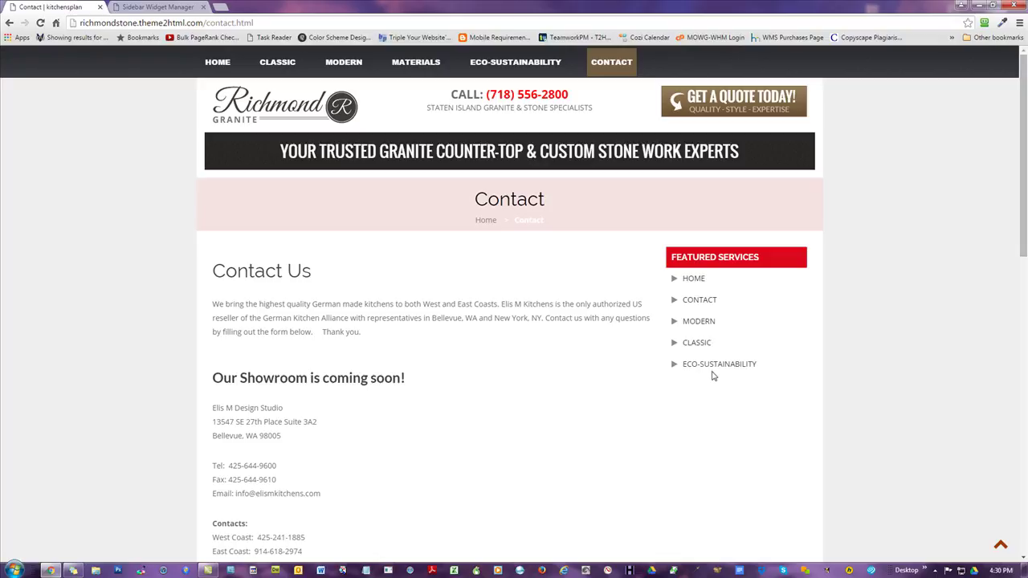
left_click(133, 6)
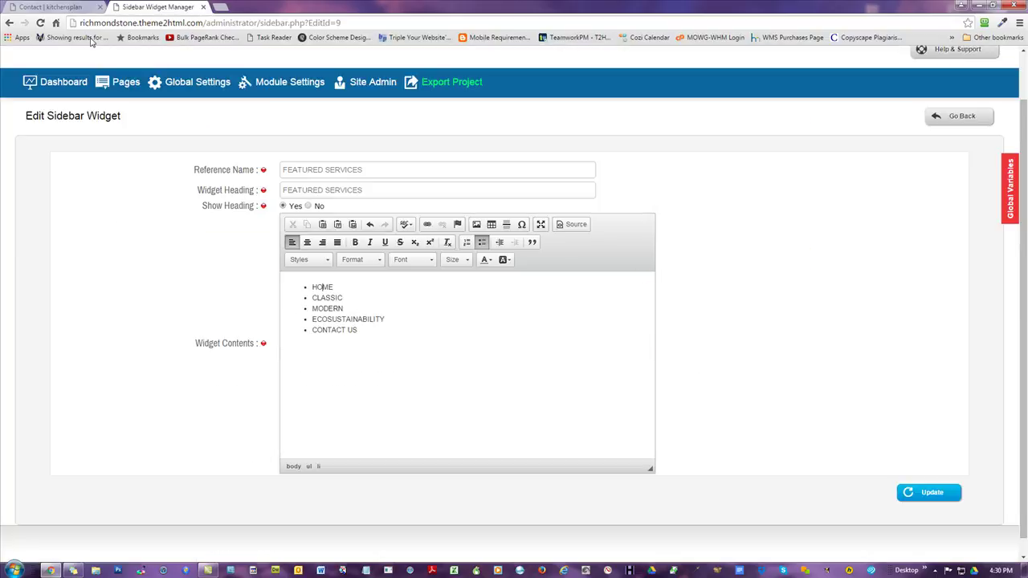
left_click(46, 5)
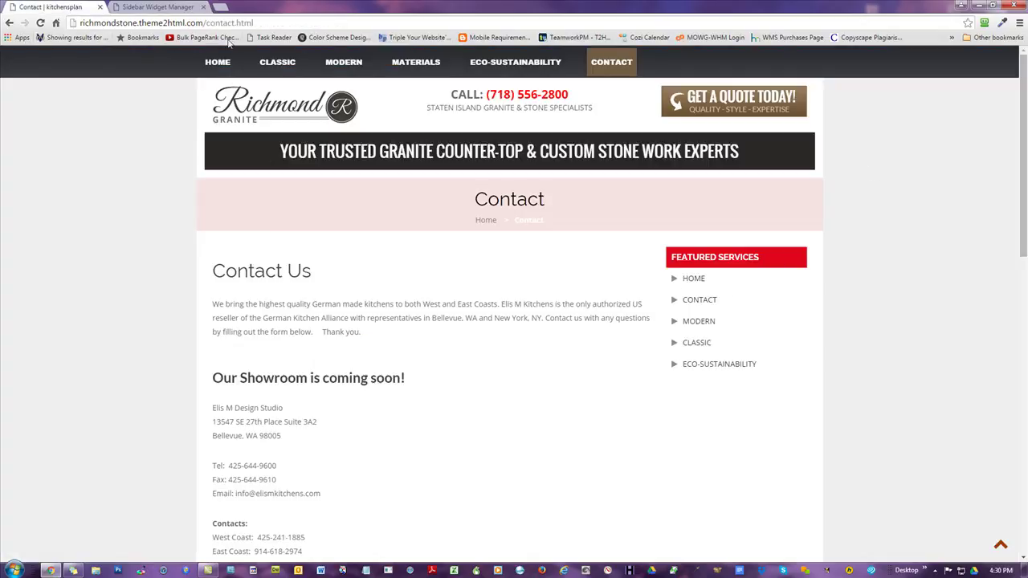
left_click(158, 7)
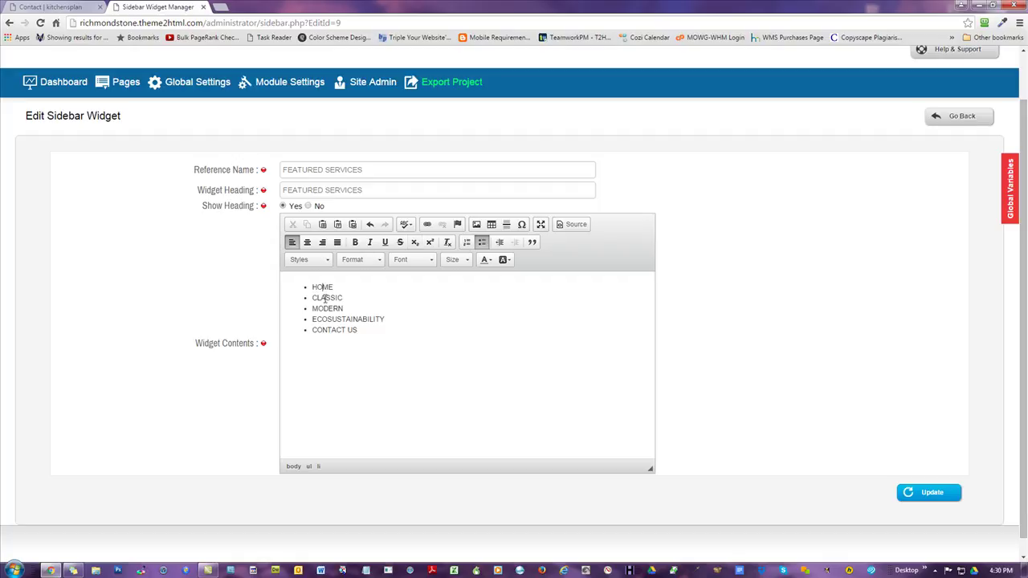
left_click(76, 6)
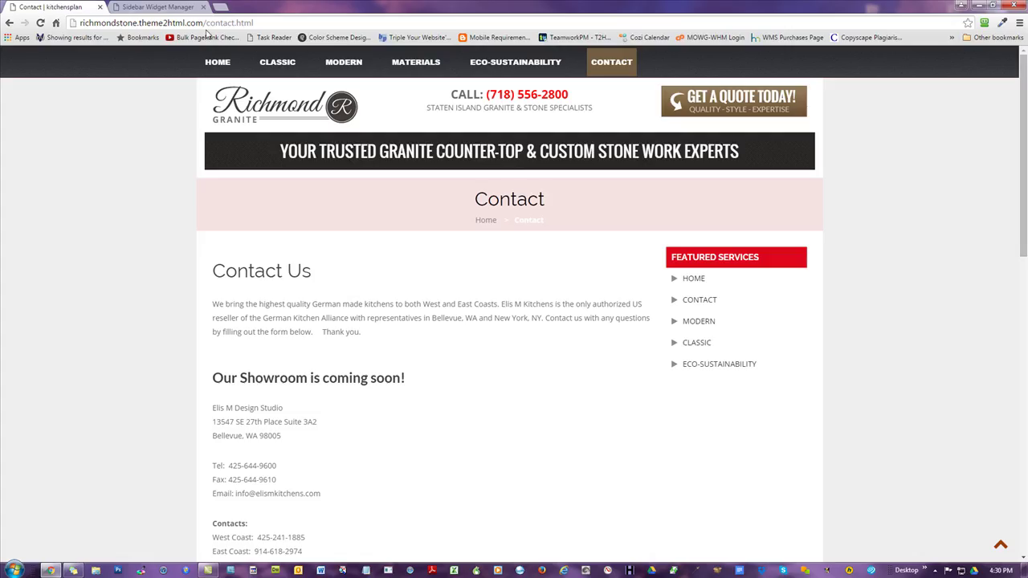
left_click(217, 62)
- Link the HOME item to the Home page address
left_click(216, 24)
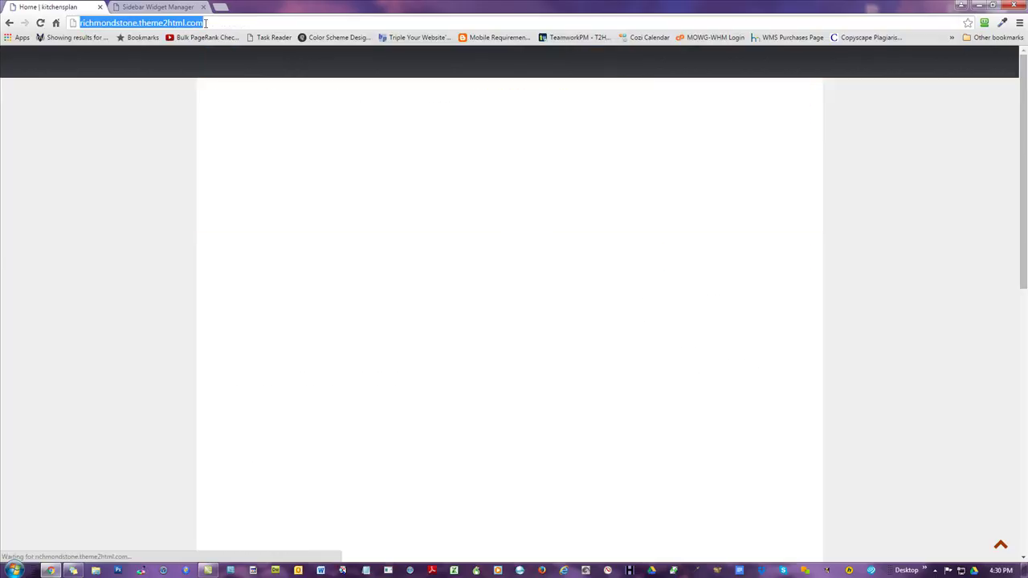
right_click(185, 24)
left_click(230, 64)
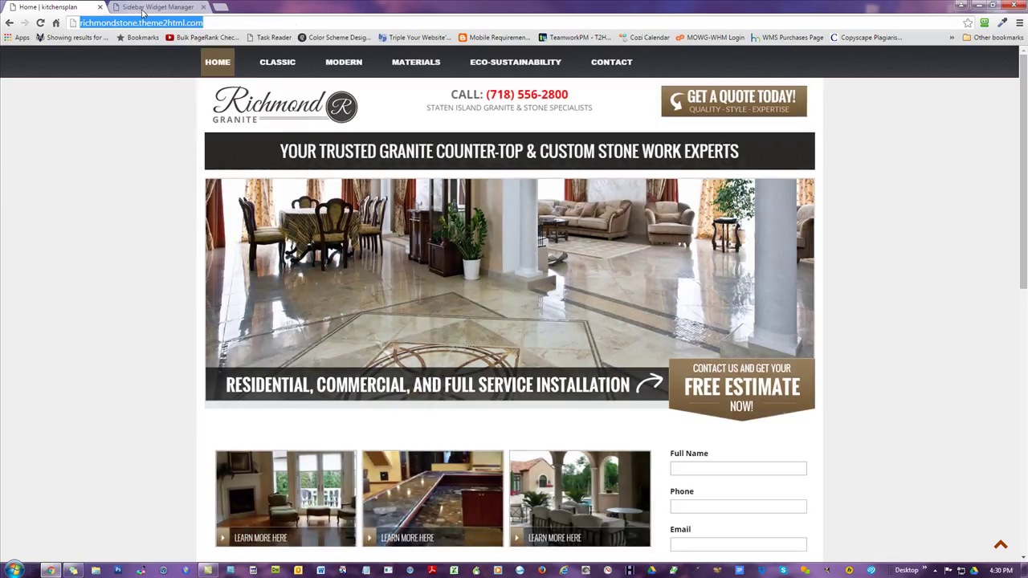
left_click(149, 7)
double_click(320, 286)
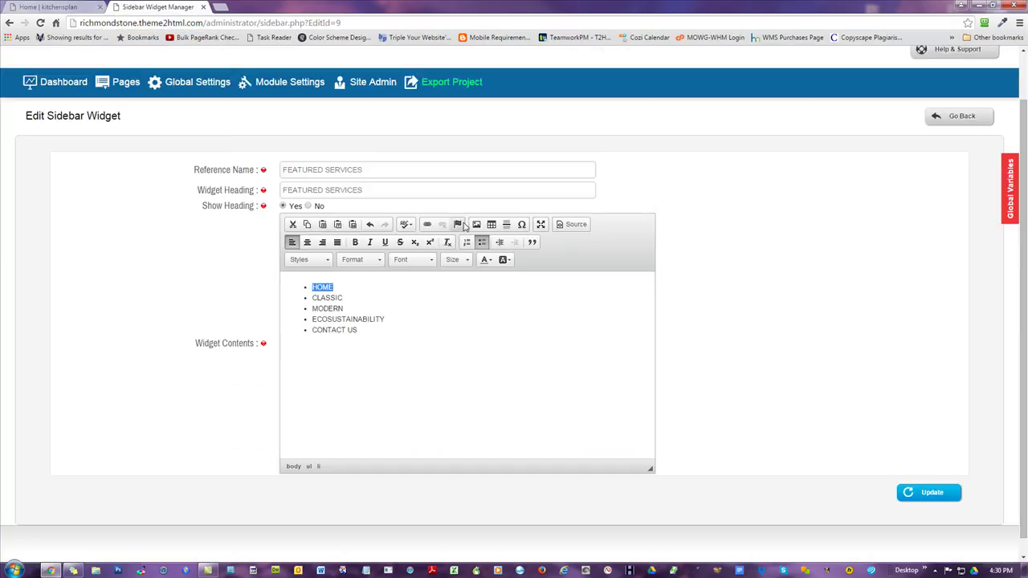
left_click(427, 224)
key("ctrl+v")
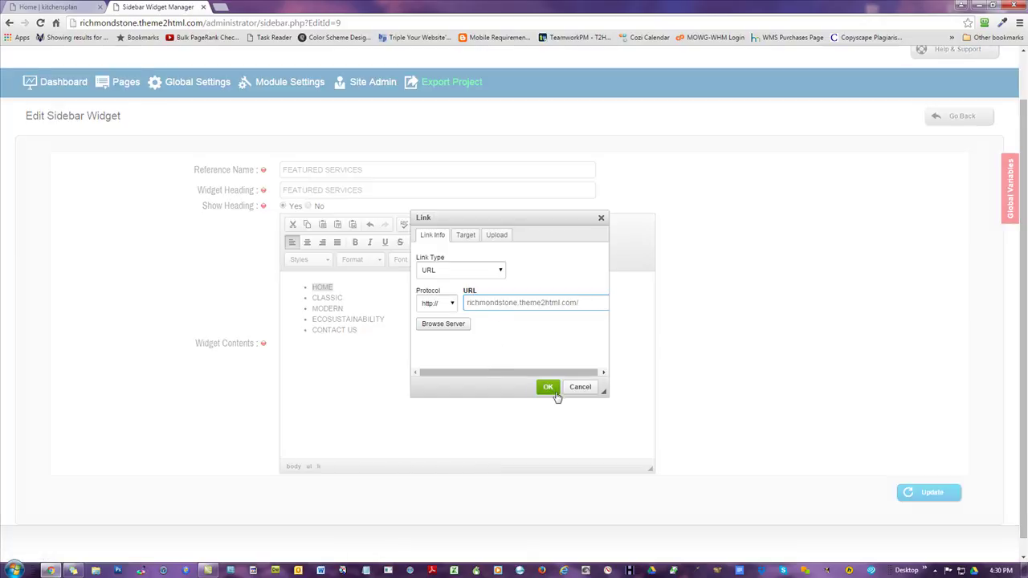
left_click(551, 388)
- Link the CLASSIC item to the Classic page address
double_click(326, 298)
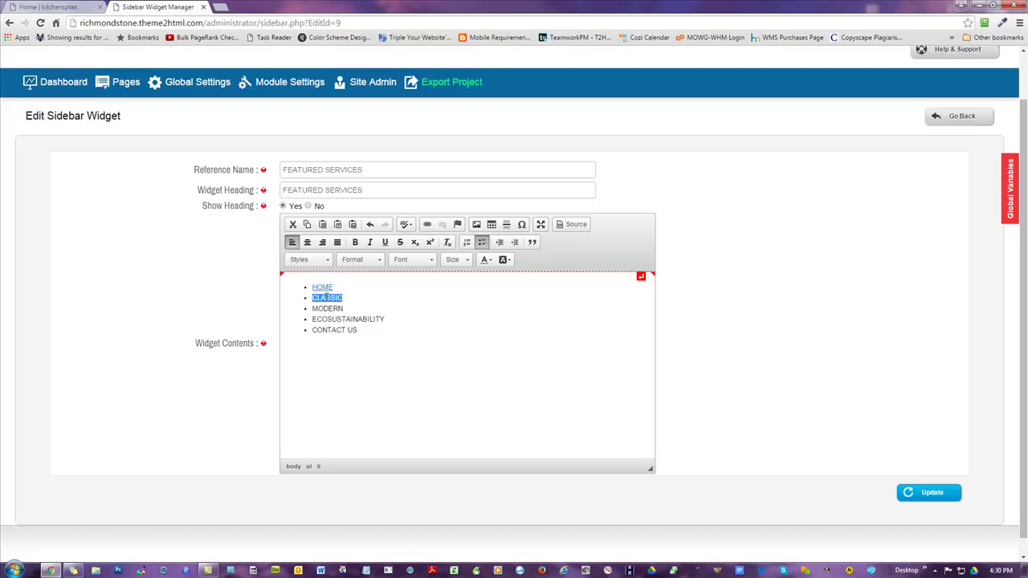
left_click(52, 7)
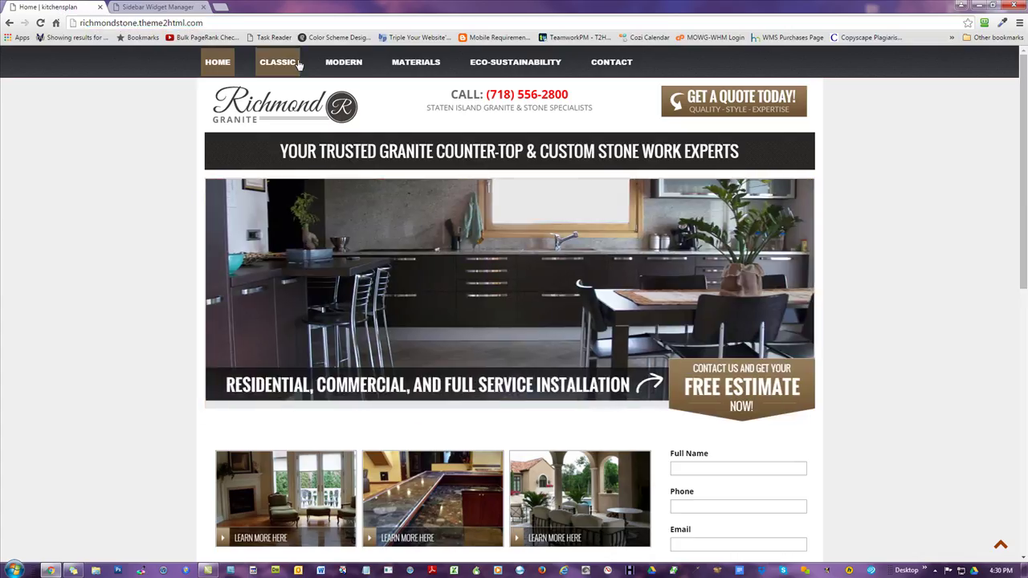
left_click(294, 62)
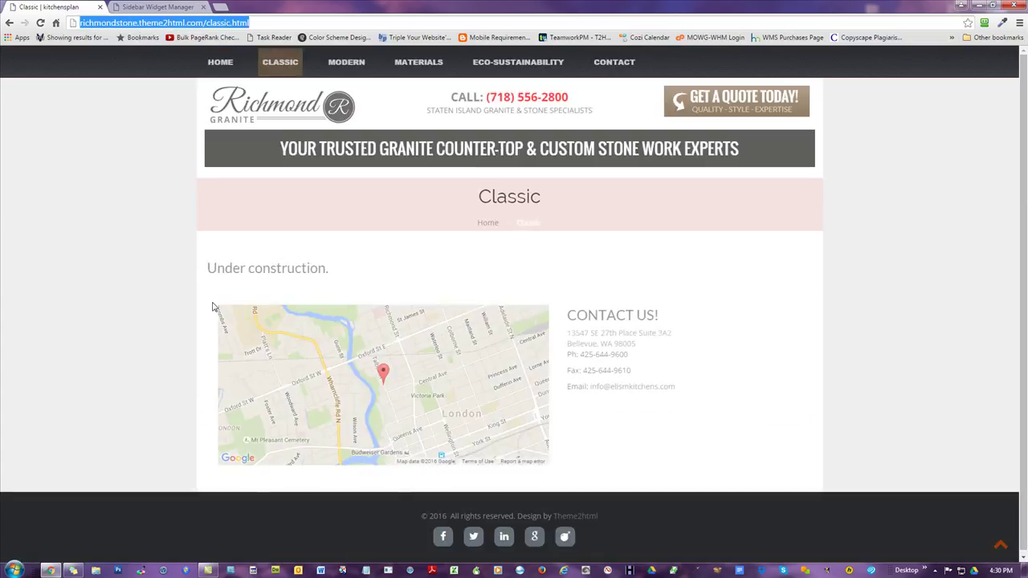
left_click(159, 6)
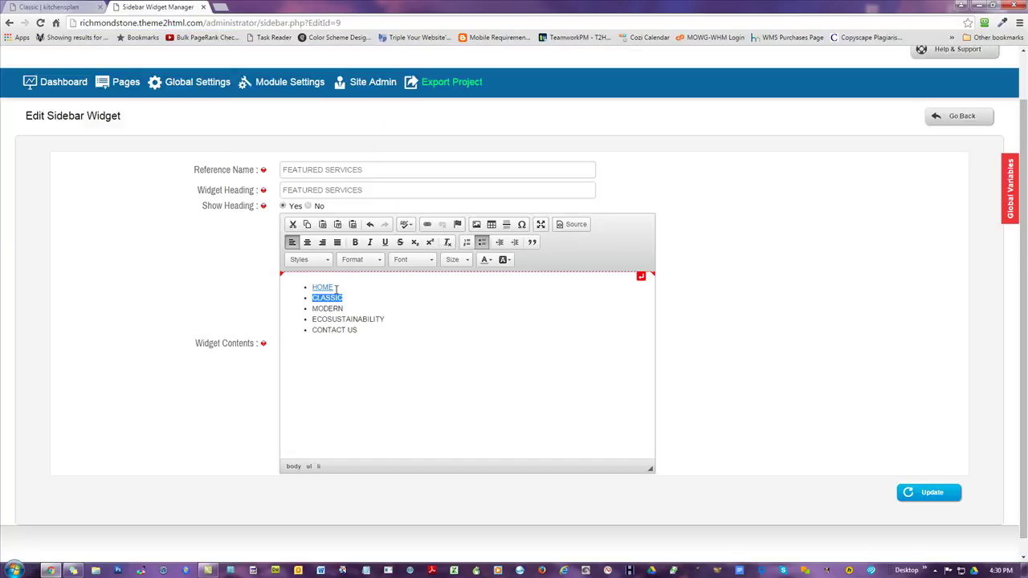
left_click(427, 224)
key("ctrl+v")
left_click(547, 386)
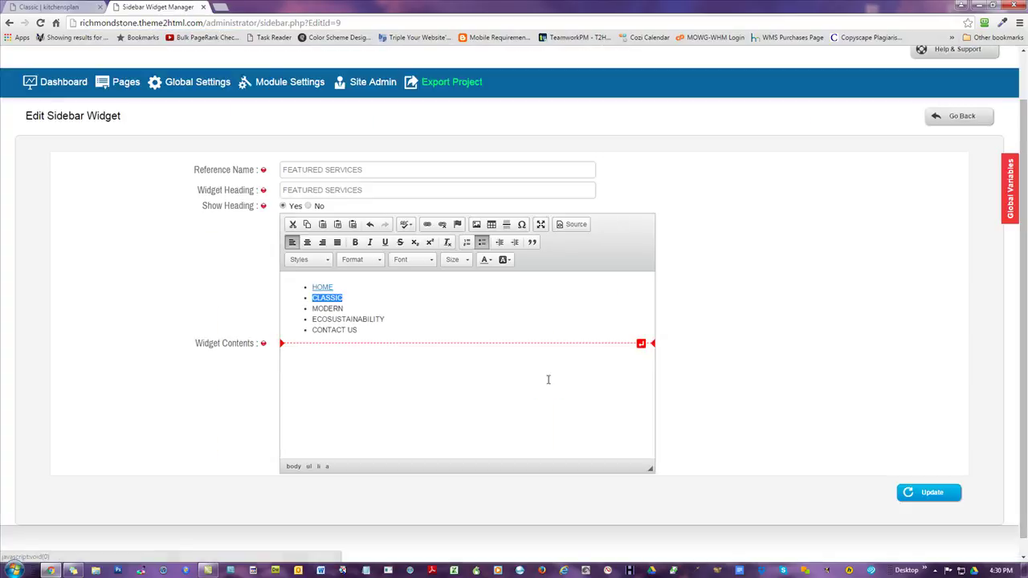
- Link the MODERN item to the Modern page address
double_click(327, 308)
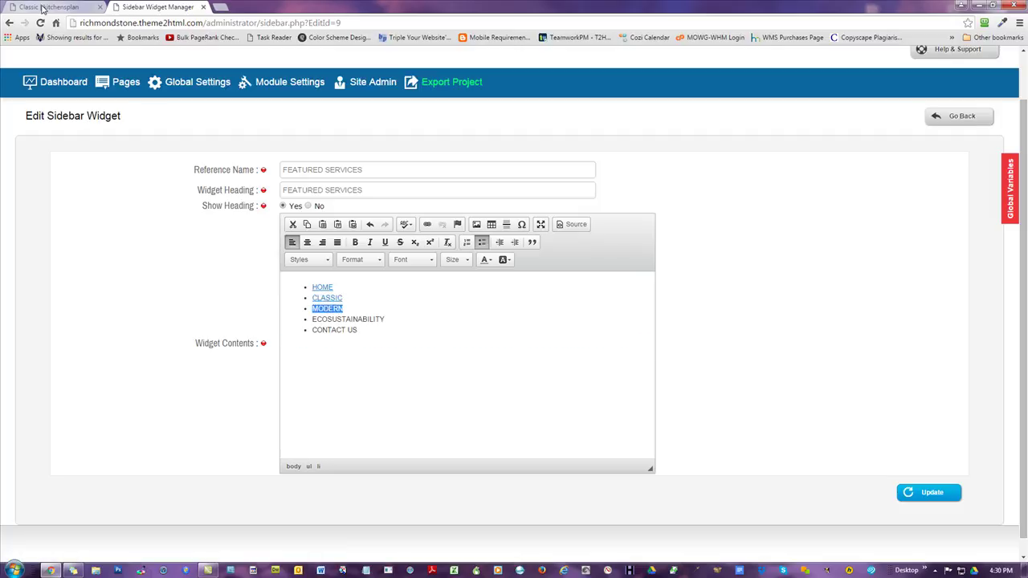
left_click(43, 9)
left_click(353, 66)
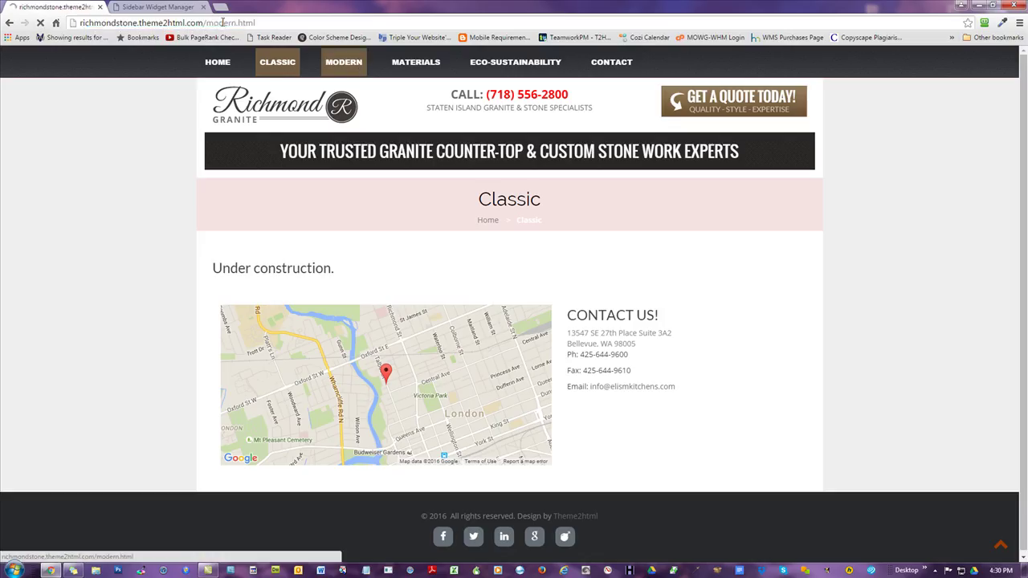
left_click(158, 6)
left_click(428, 224)
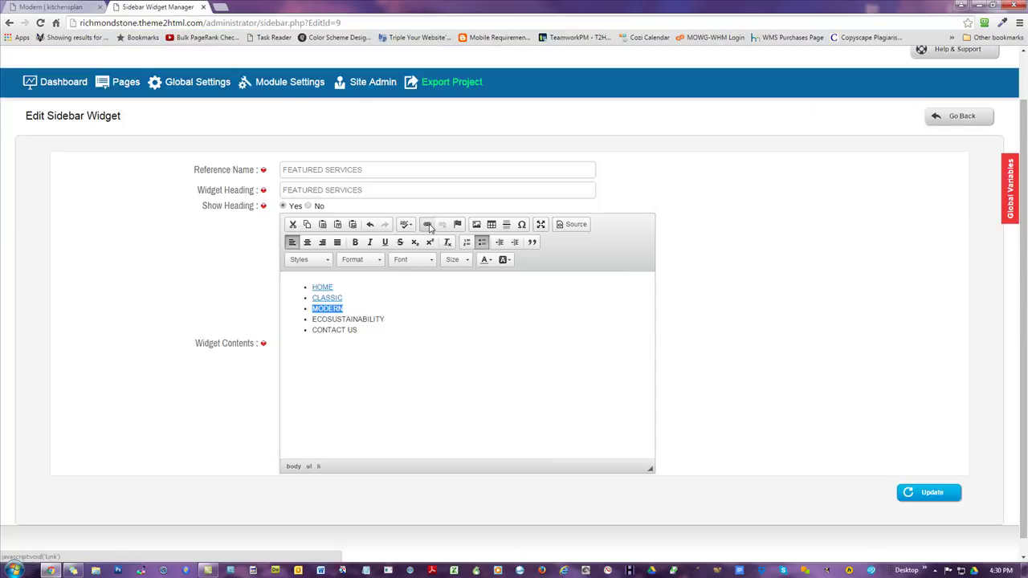
key("ctrl+v")
left_click(547, 388)
- Link the ECOSUSTAINABILITY item to the Eco-Sustainability page address
left_click(402, 322)
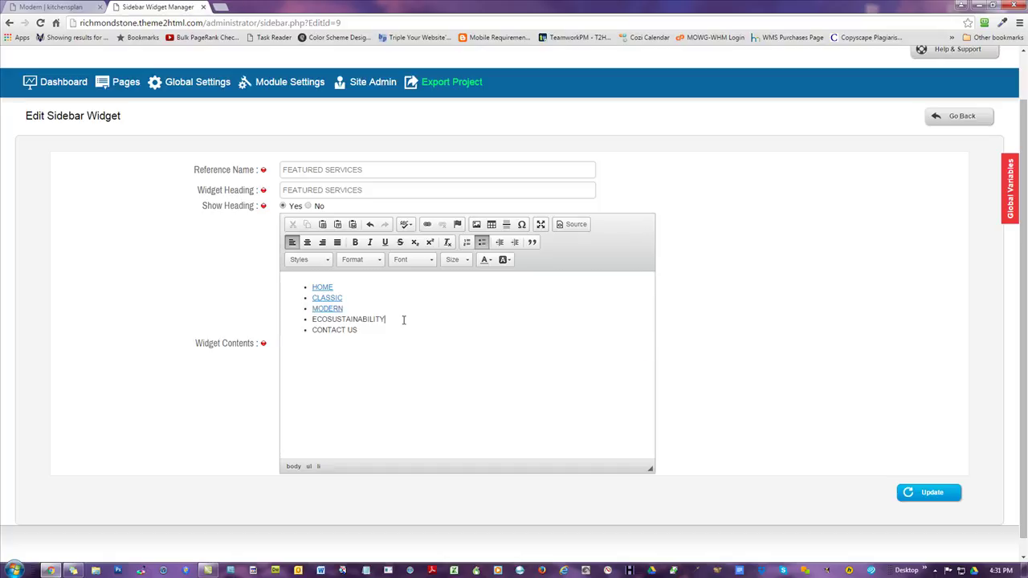
left_click(80, 8)
left_click(530, 72)
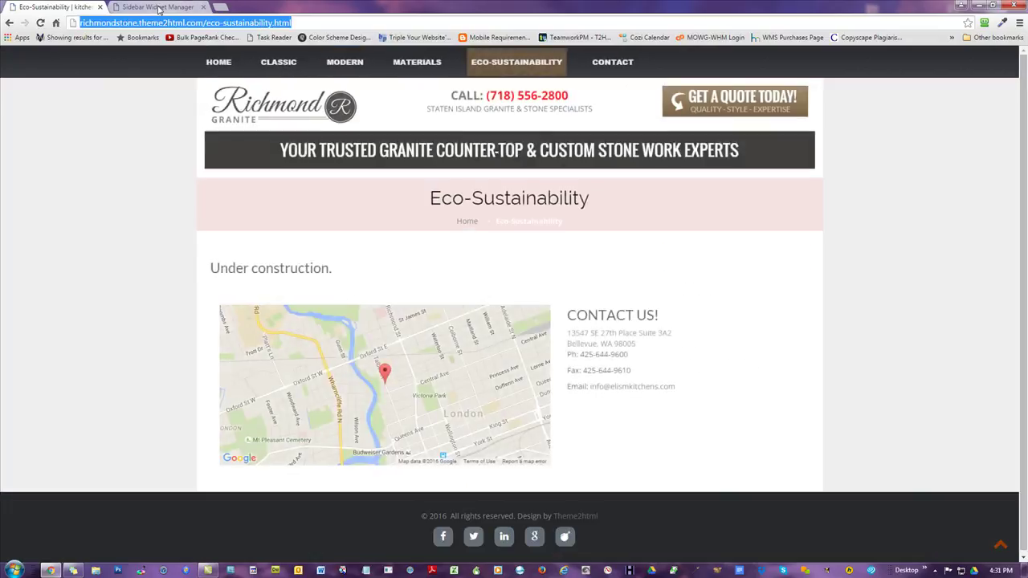
left_click(158, 6)
left_click(426, 225)
key("ctrl+v")
left_click(549, 388)
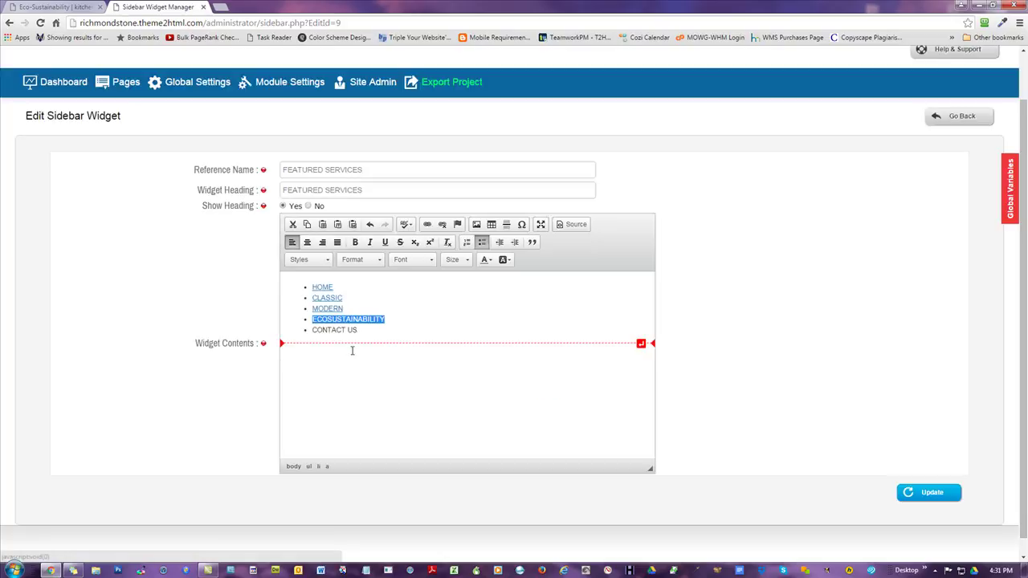
- Link CONTACT US to the Contact page address and update the widget
left_click_drag(362, 330, 316, 333)
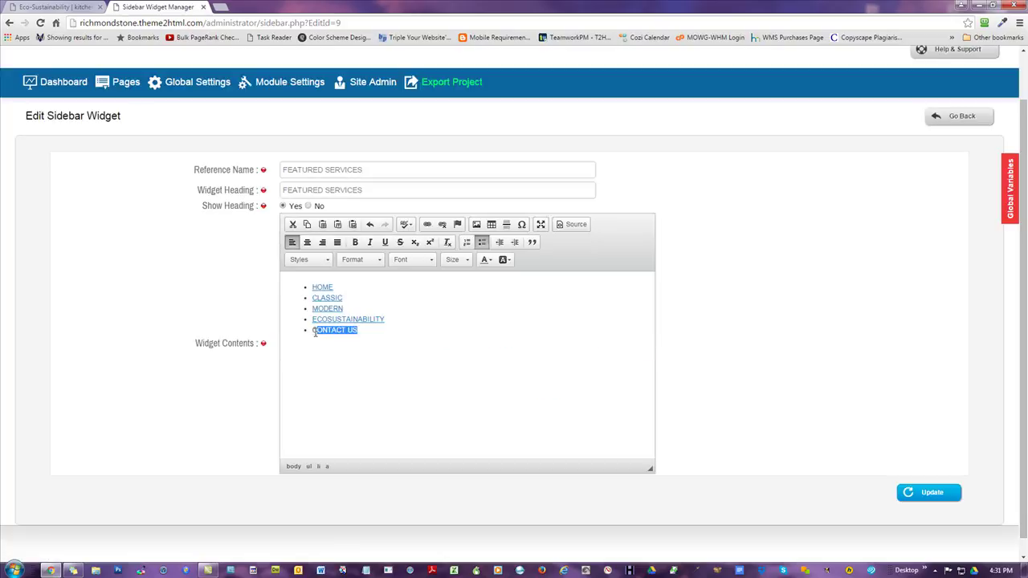
left_click(56, 7)
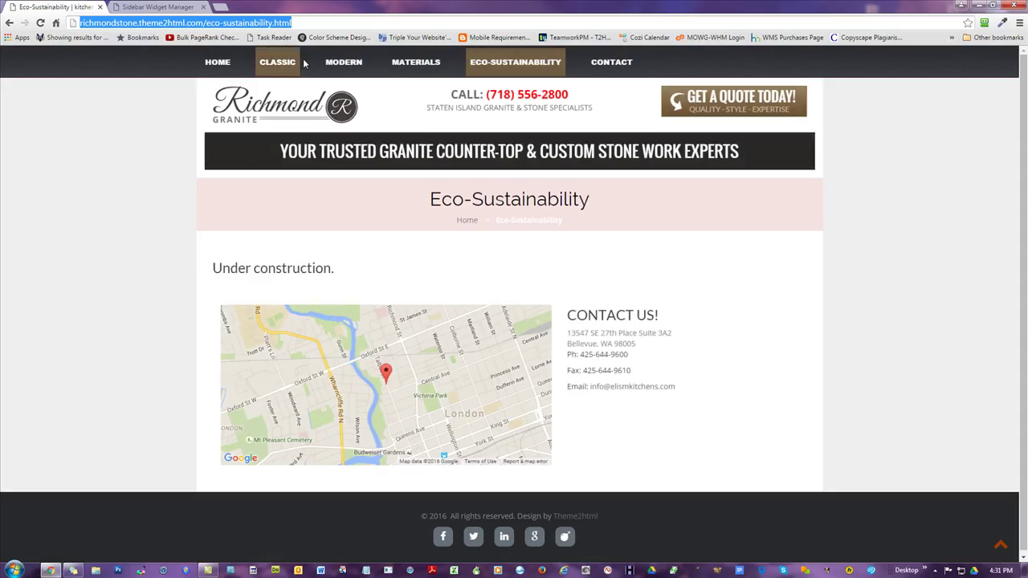
left_click(608, 64)
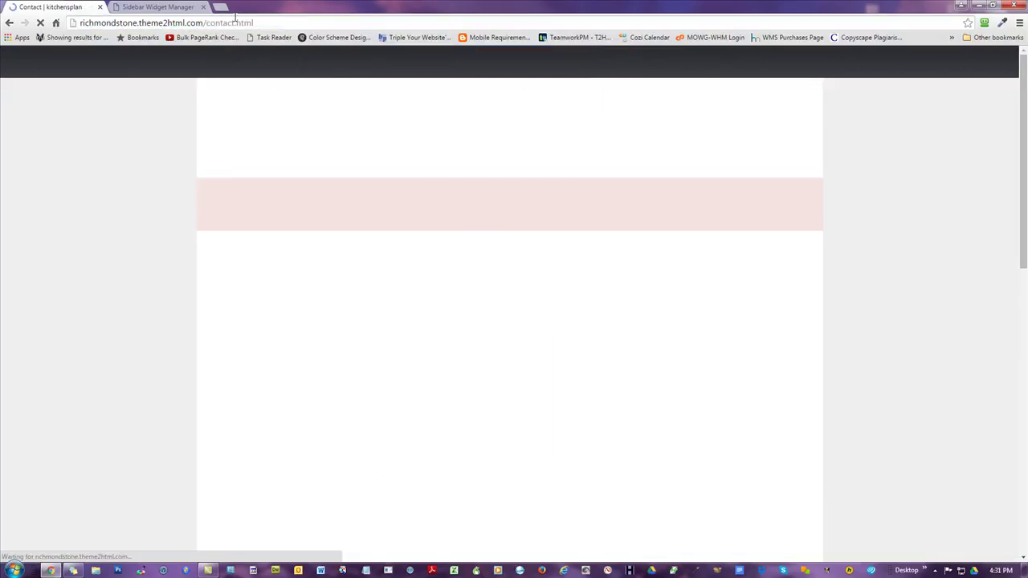
key("ctrl+Tab")
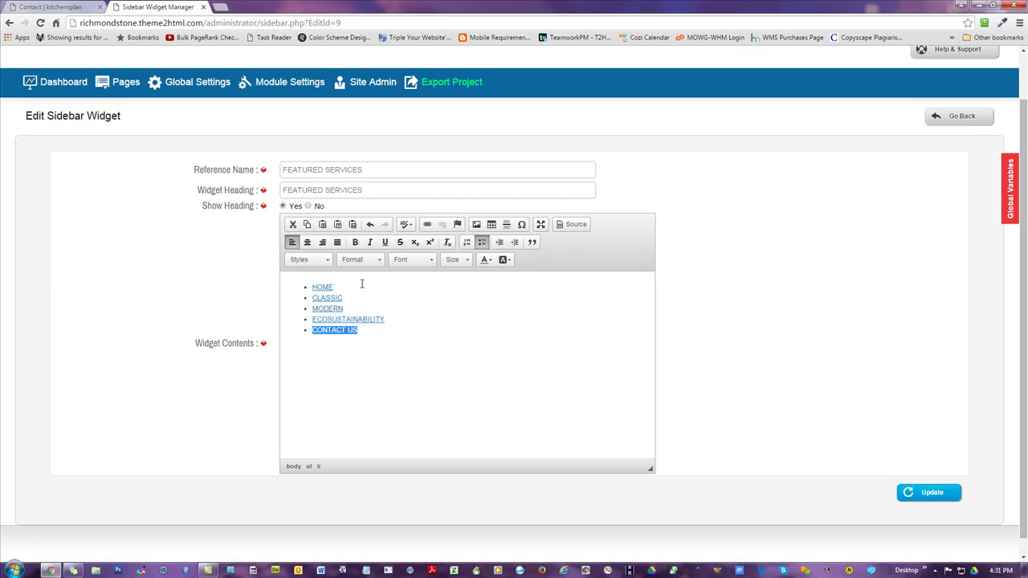
left_click(427, 224)
type("richmondstone.theme2html.com/contact.html")
left_click(546, 388)
left_click(930, 495)
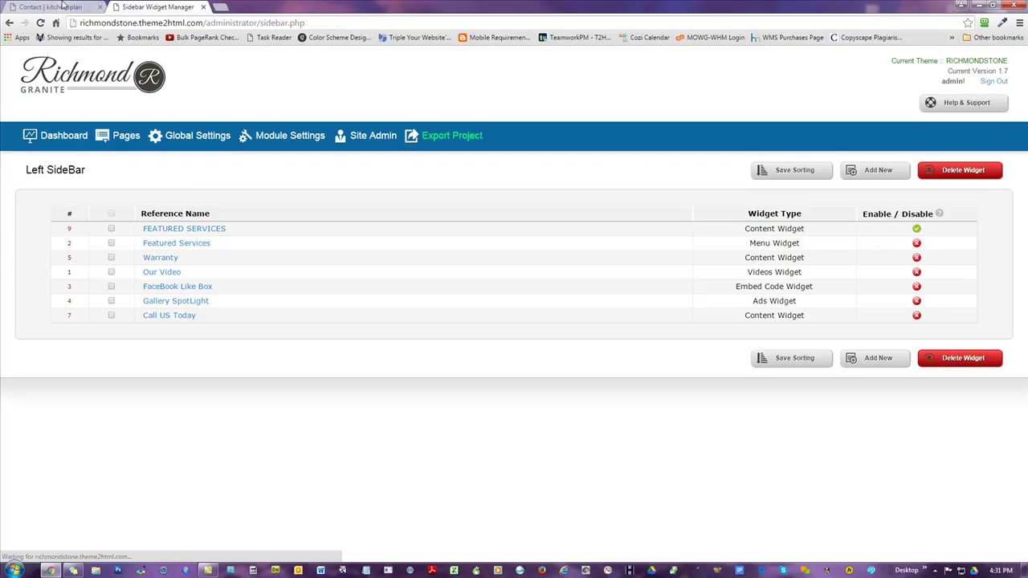
left_click(60, 7)
- Reload the live Contact page to check the new sidebar links, then return to the Left SideBar list
left_click(42, 22)
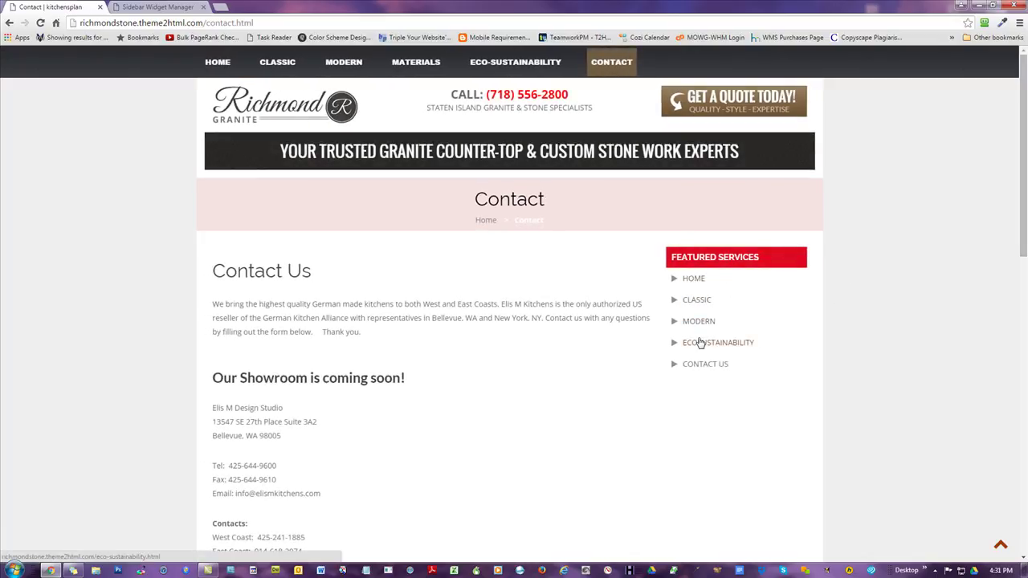
scroll(493, 344, "down", 2)
scroll(494, 348, "up", 2)
left_click(133, 7)
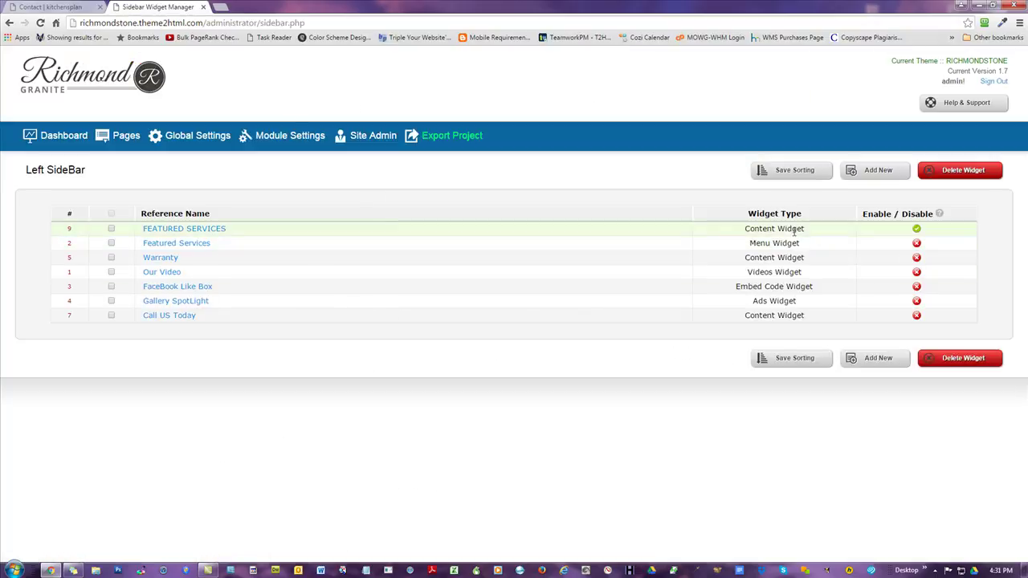
left_click_drag(793, 229, 836, 233)
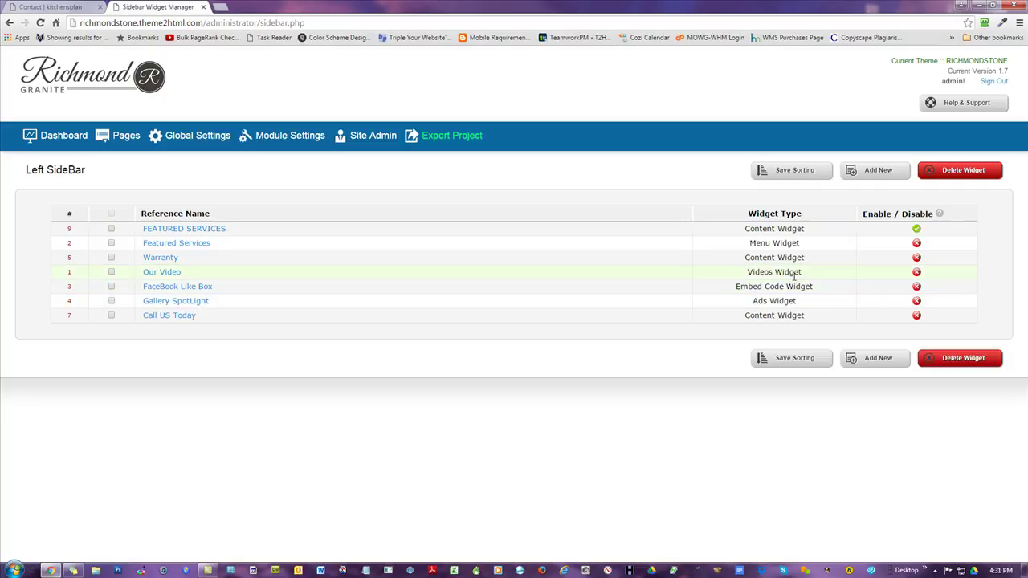
- Start a new Menu Widget and choose Contact as its only menu page
left_click(870, 174)
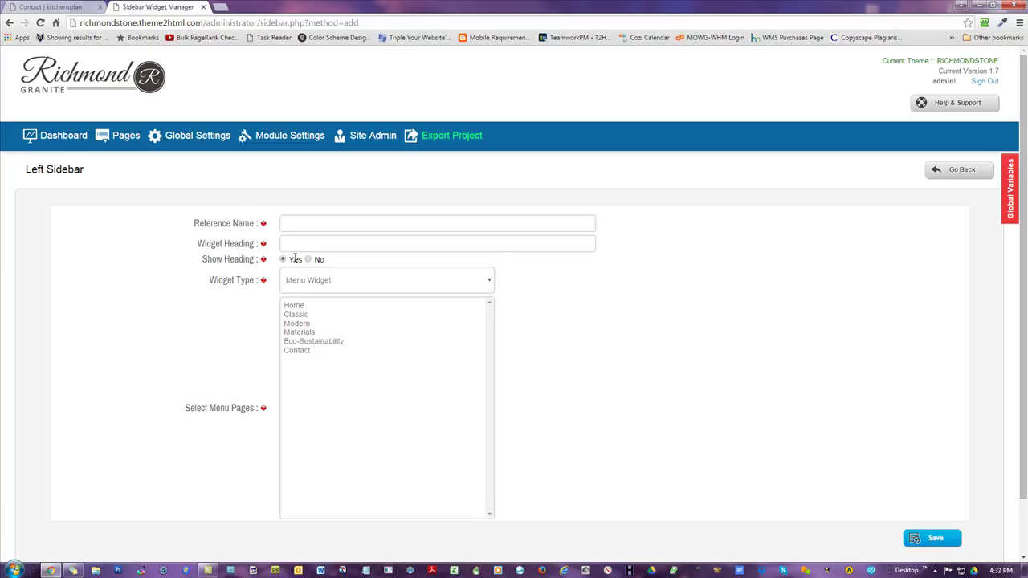
left_click(333, 281)
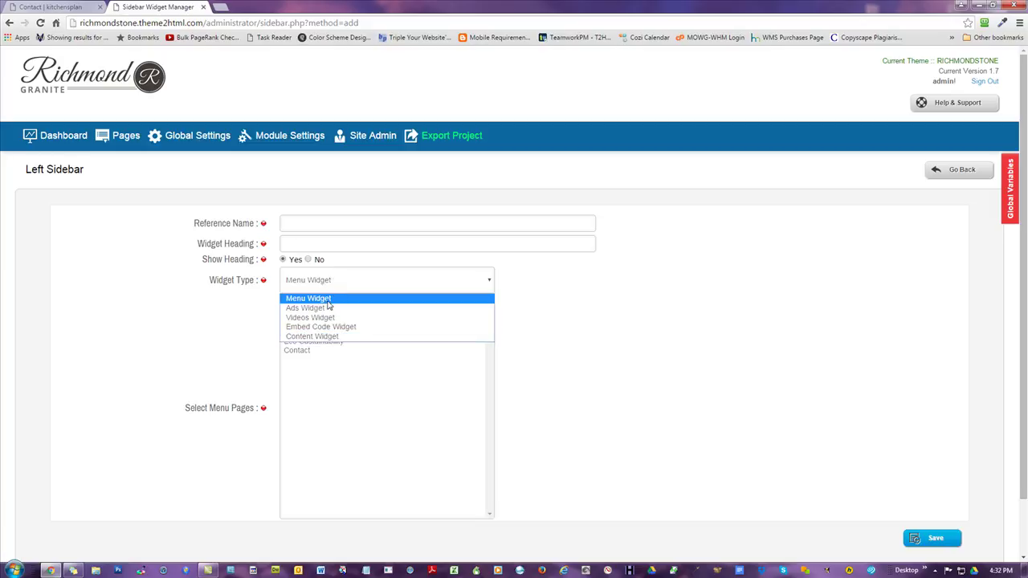
left_click(327, 302)
left_click_drag(333, 357, 291, 307)
left_click(311, 316)
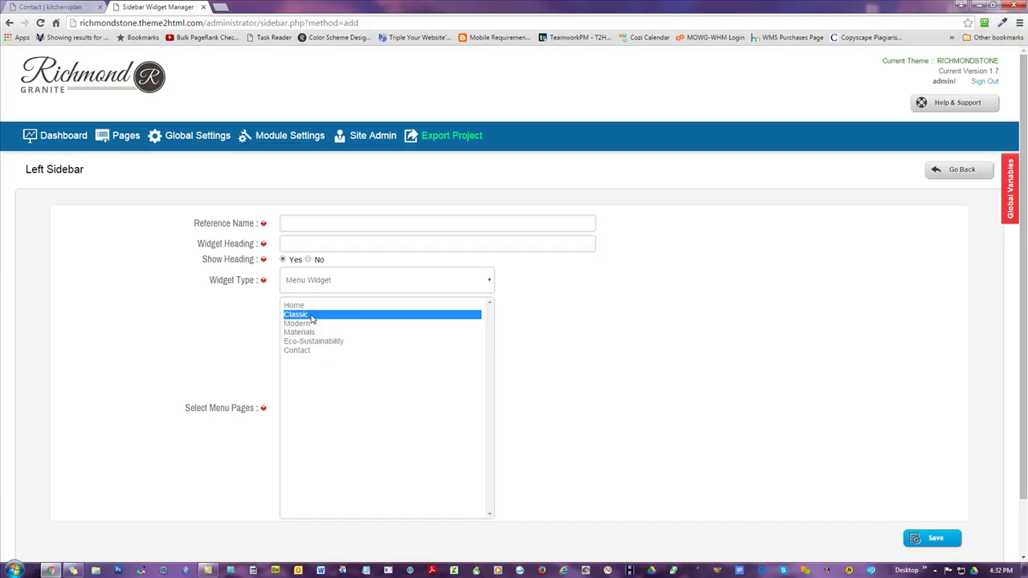
left_click(376, 358)
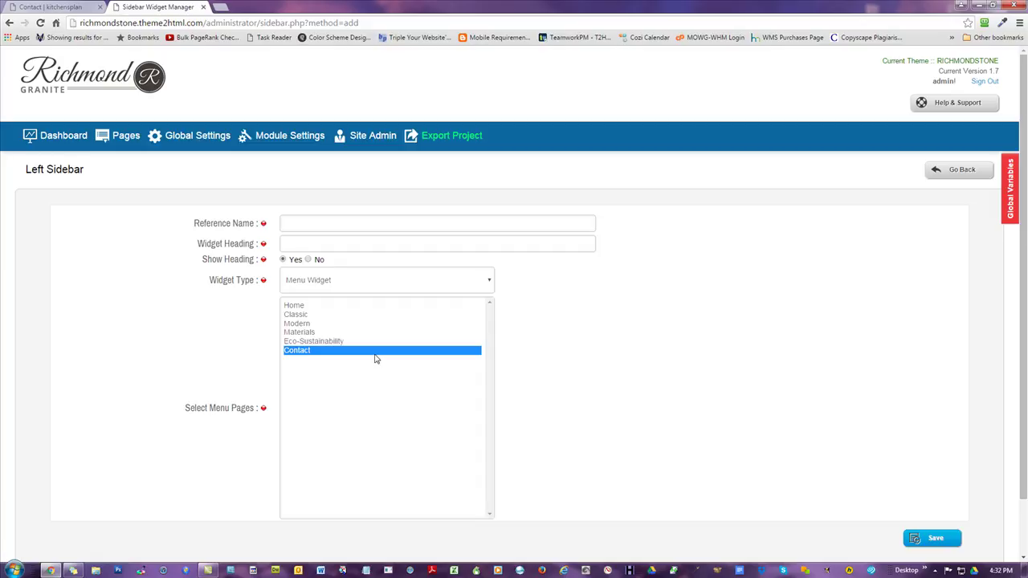
- Enter Menu as the reference name and widget heading, then save the widget
left_click(362, 221)
type("mE")
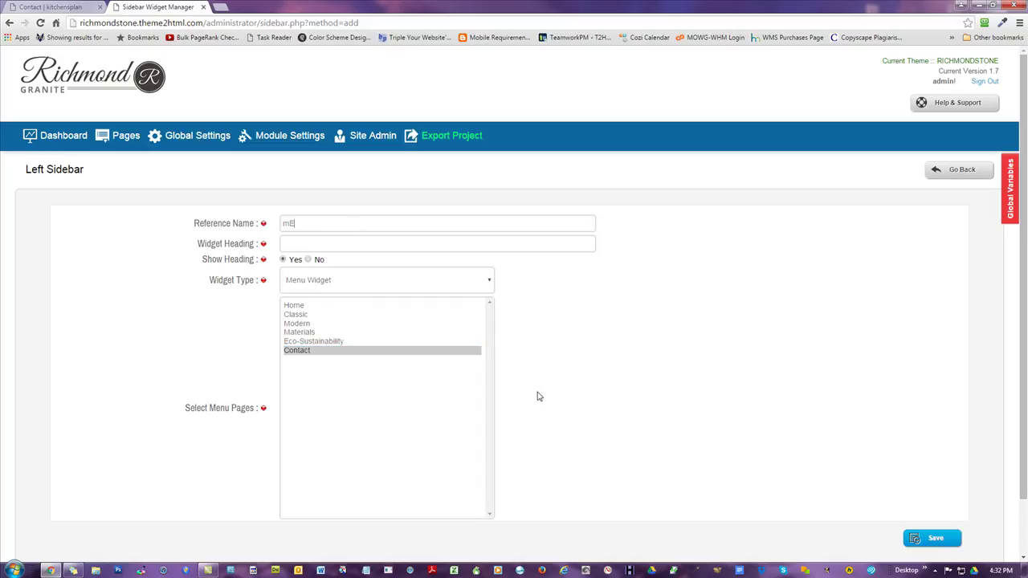
type("N")
key("BackSpace")
key("BackSpace")
key("BackSpace")
type("M")
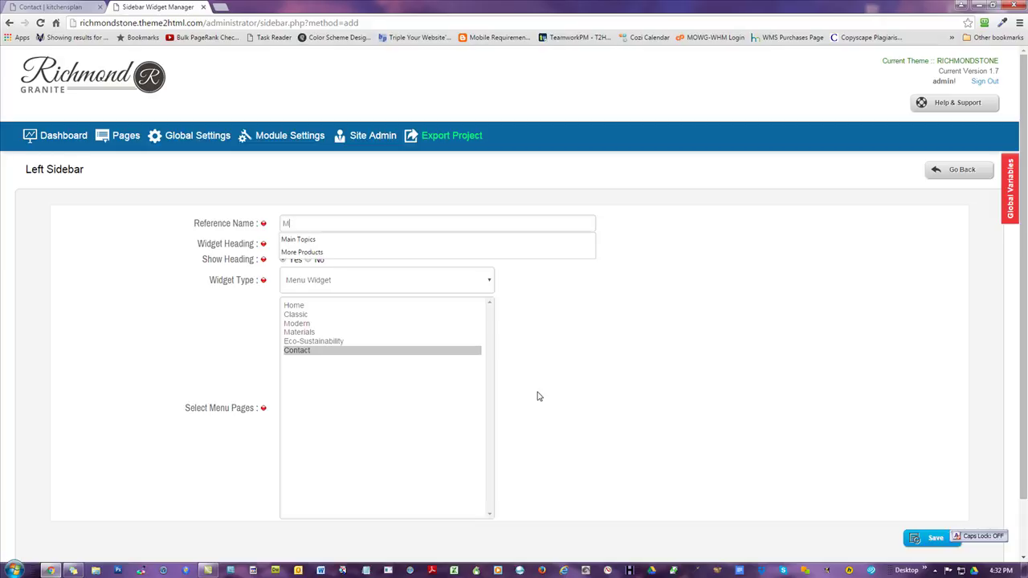
type("enuMenu")
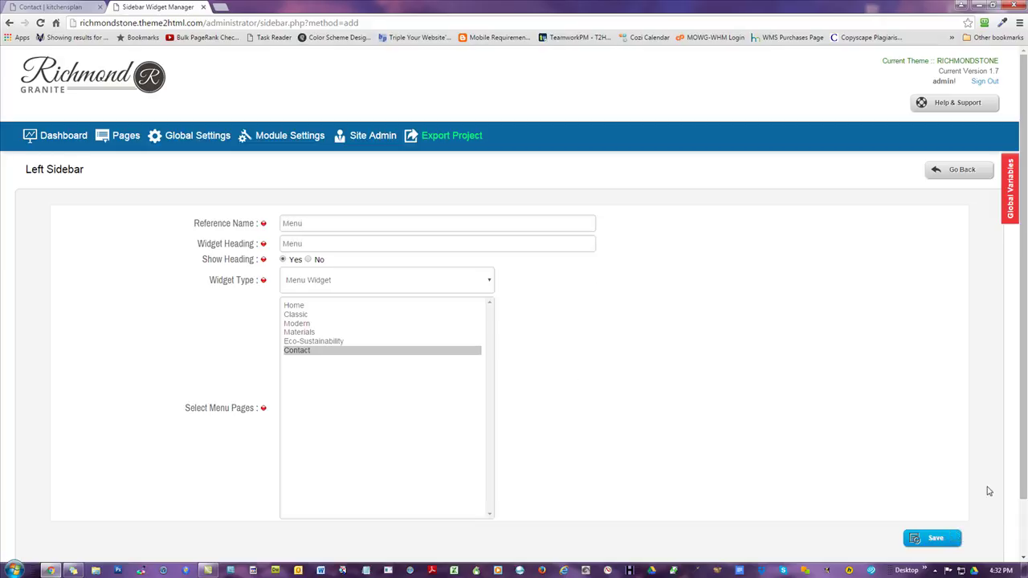
left_click(932, 539)
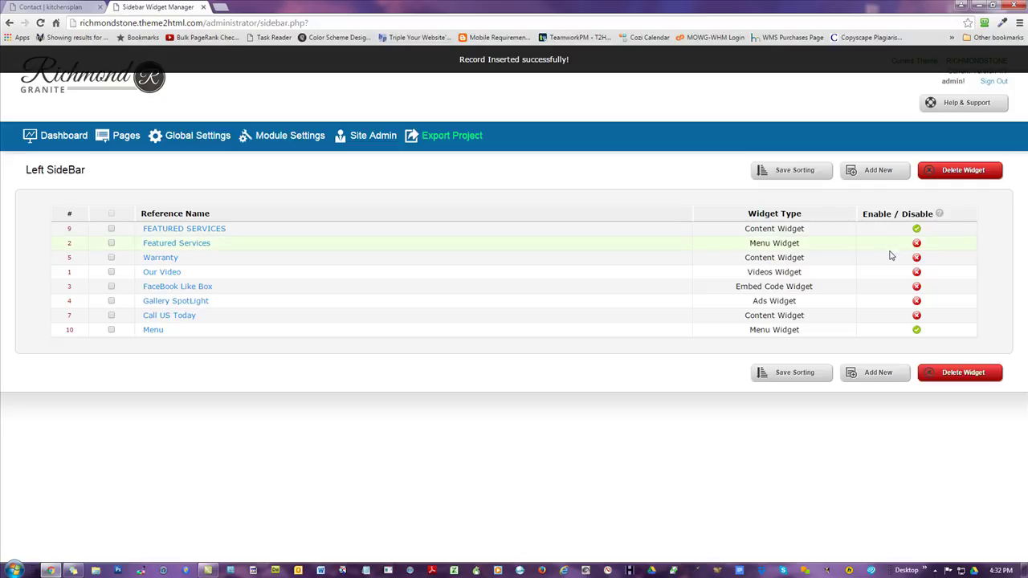
- Reload the live Contact page to see the new MENU box, then open the Menu widget for editing
left_click(52, 6)
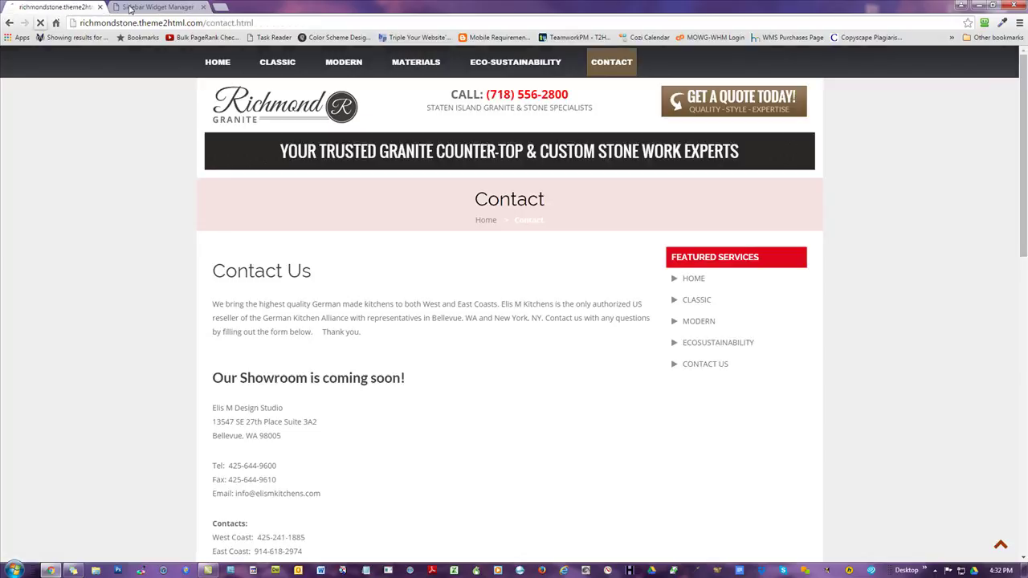
left_click(40, 22)
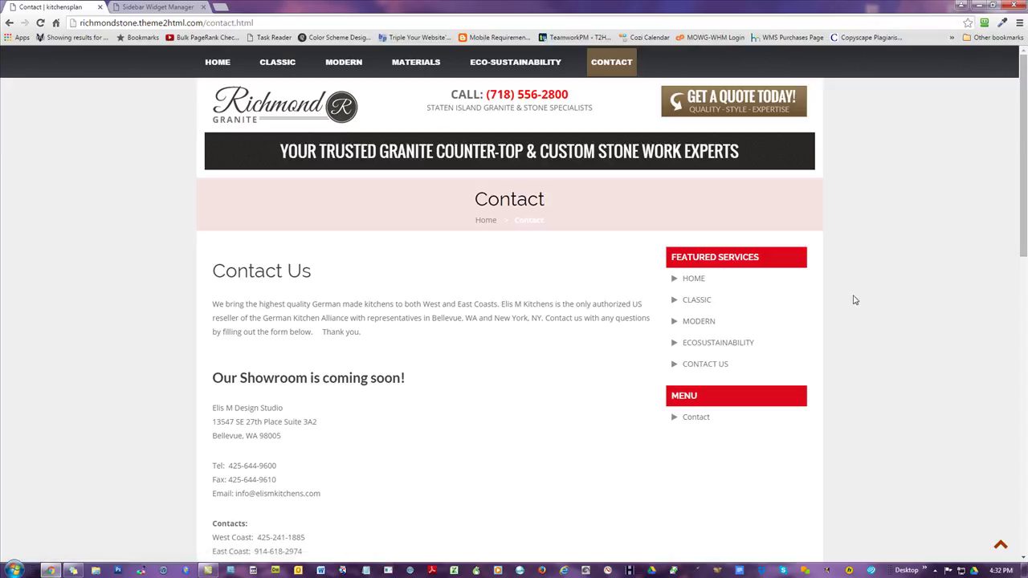
left_click(149, 7)
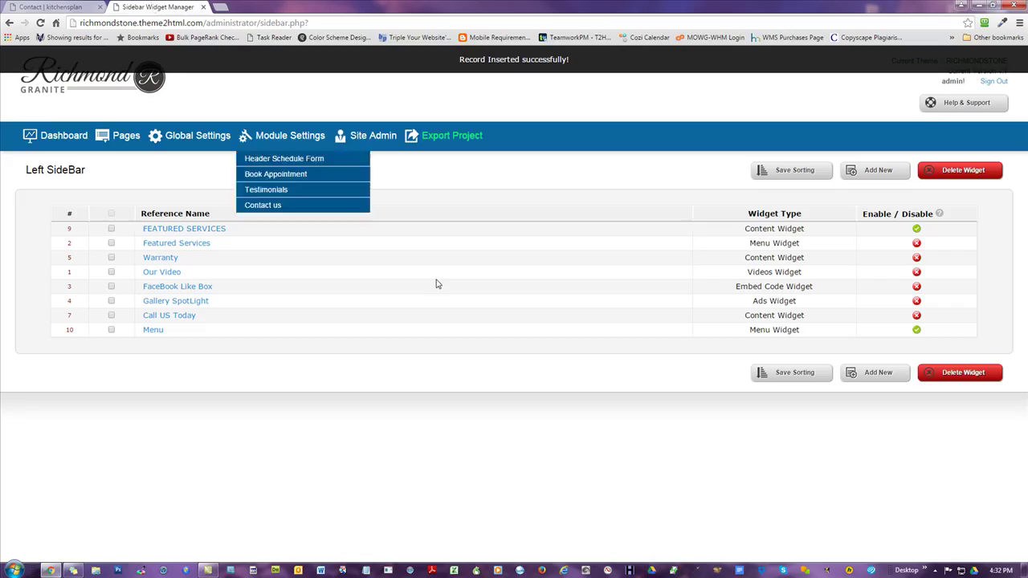
left_click(151, 330)
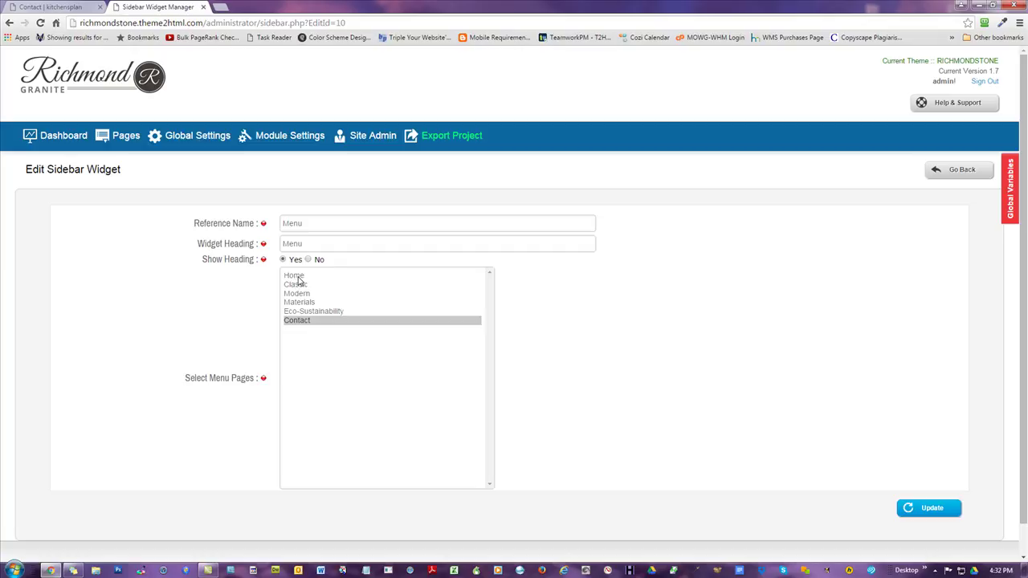
- Select Home through Contact as the Menu widget's pages, update it, and verify on the Contact page
left_click(297, 277, "shift")
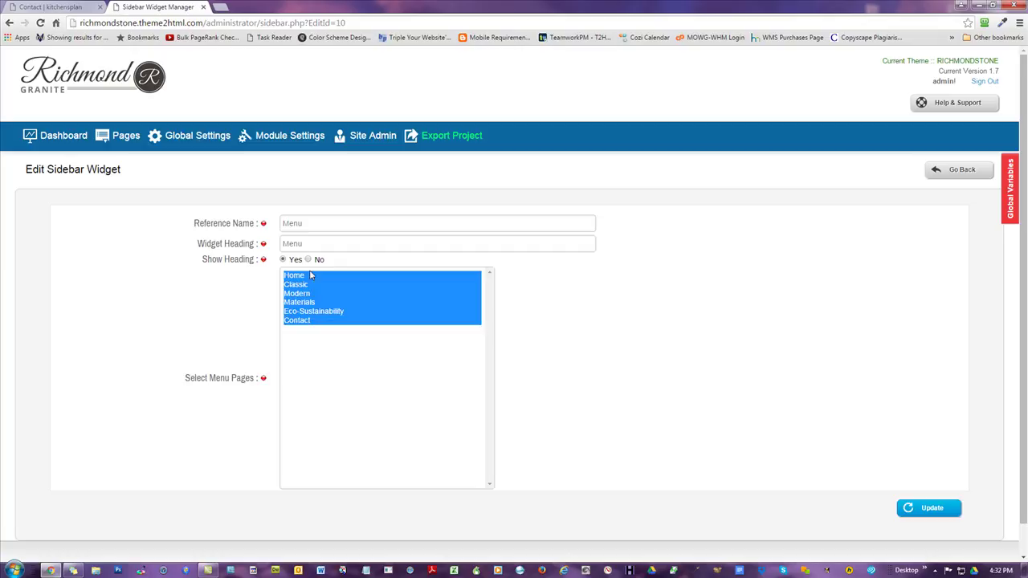
left_click(305, 312, "ctrl")
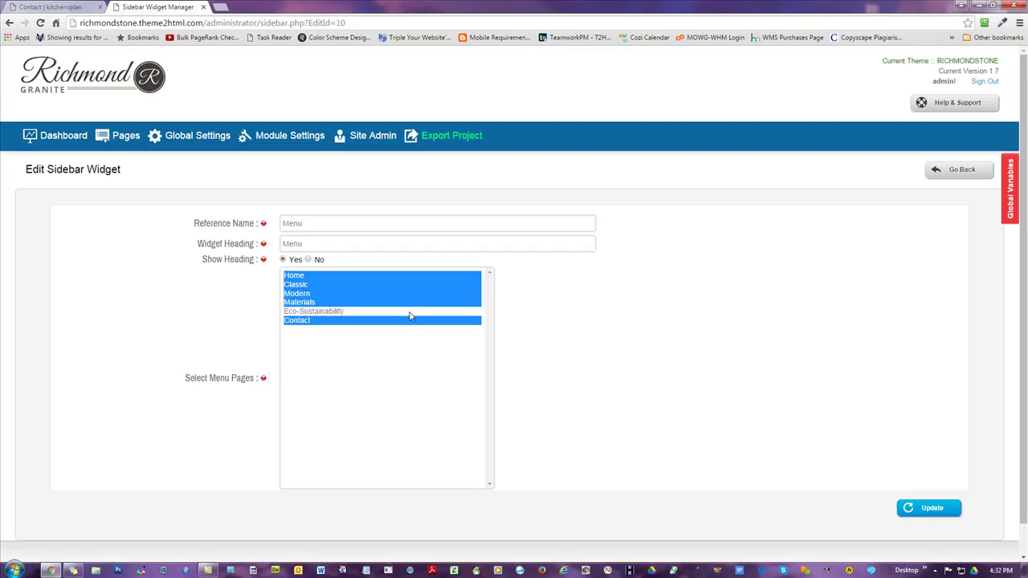
left_click(313, 312, "ctrl")
left_click(313, 322, "ctrl")
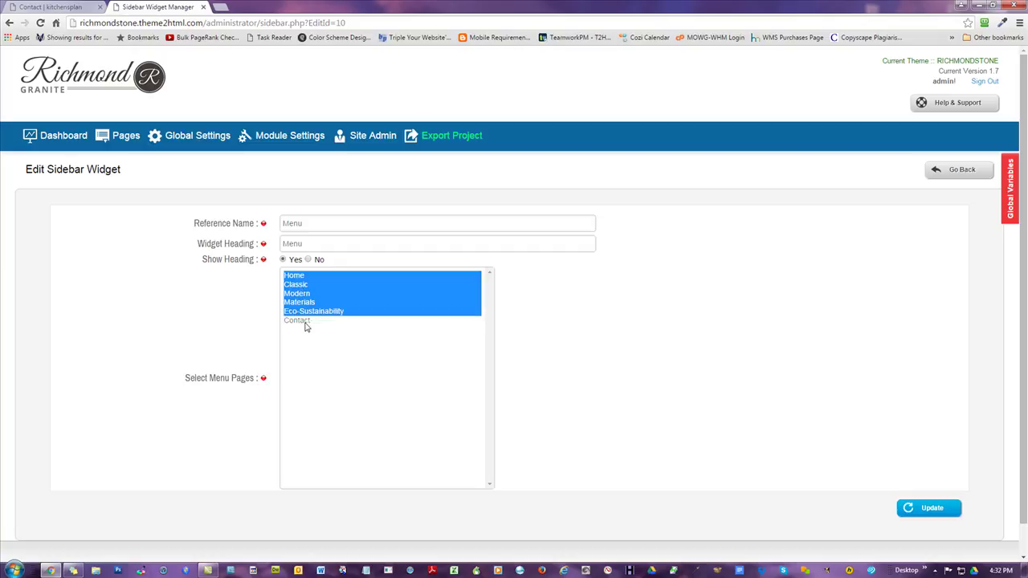
left_click(305, 321, "ctrl")
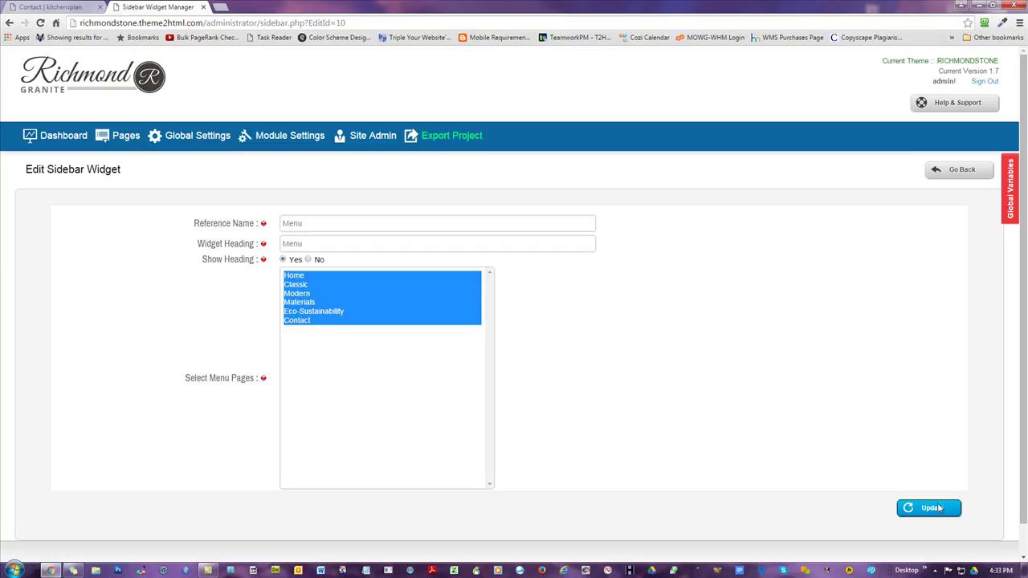
left_click(930, 508)
left_click(58, 8)
left_click(40, 23)
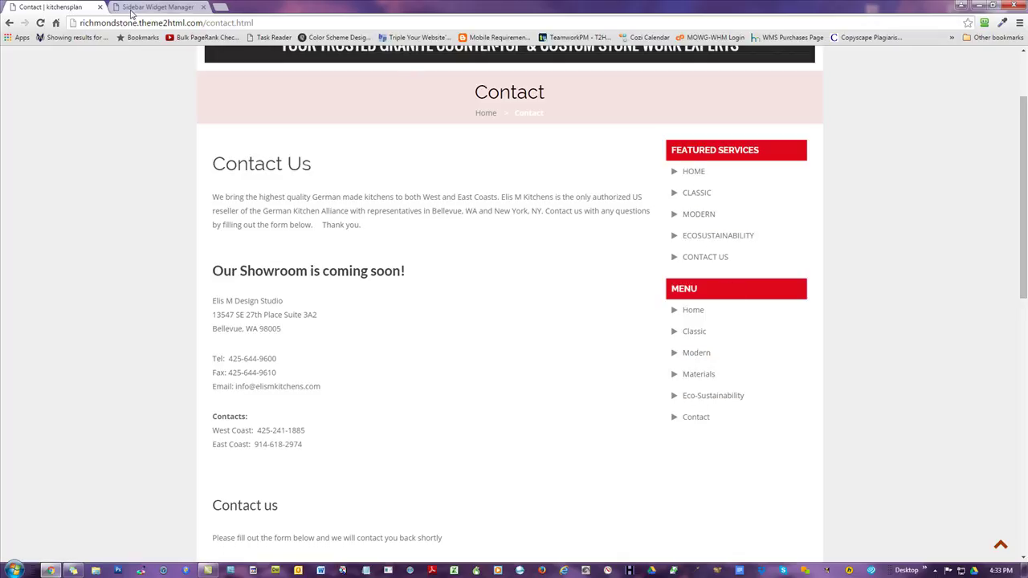
left_click(160, 6)
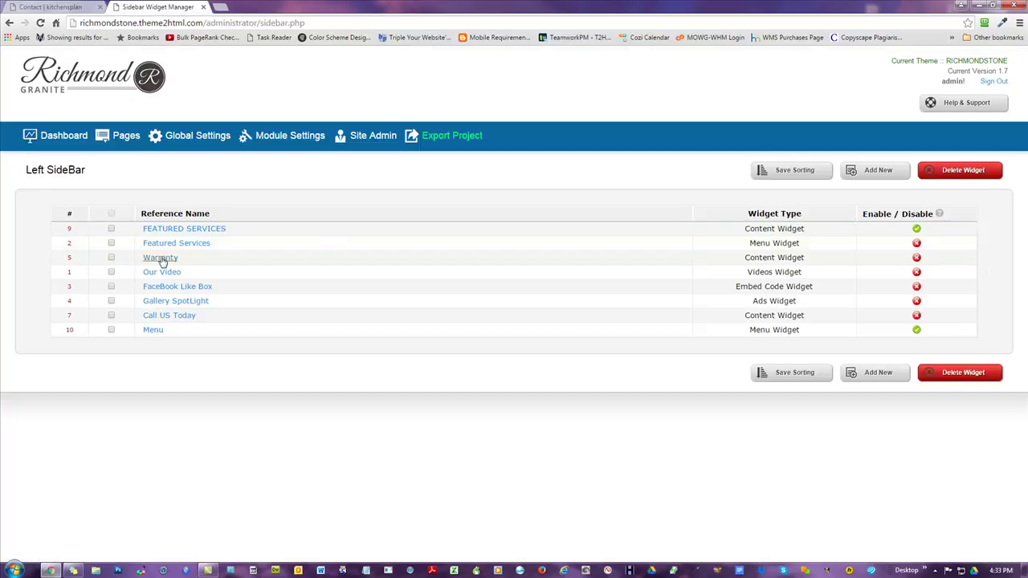
- Delete the FEATURED SERVICES widget from the Left SideBar list
left_click(111, 229)
left_click(960, 169)
left_click(556, 91)
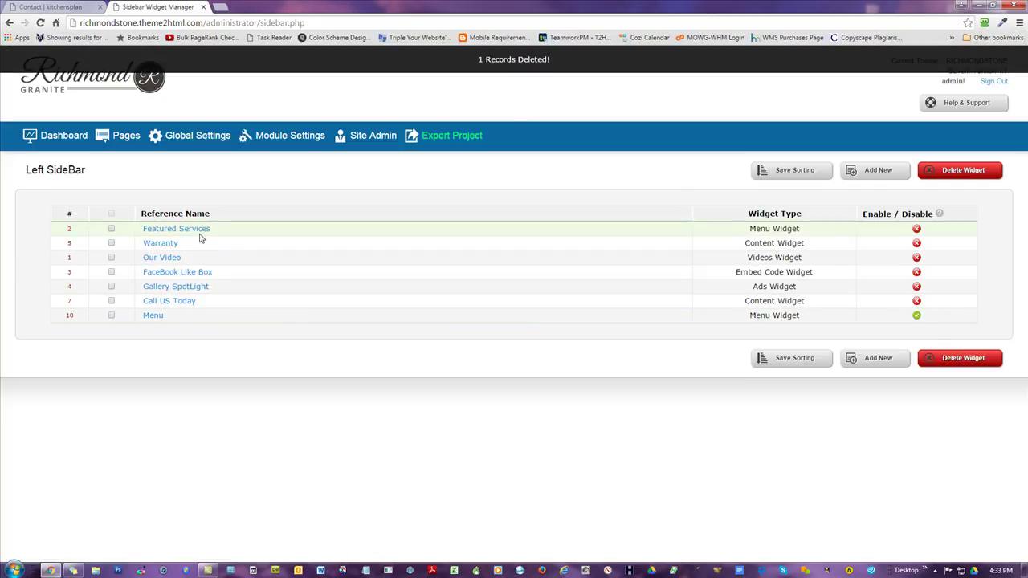
- Enable the Warranty, Our Video, FaceBook Like Box and Call US Today widgets
left_click(112, 230)
left_click(111, 244)
left_click(111, 273)
left_click(112, 287)
left_click(112, 302)
left_click(916, 244)
left_click(916, 258)
left_click(916, 273)
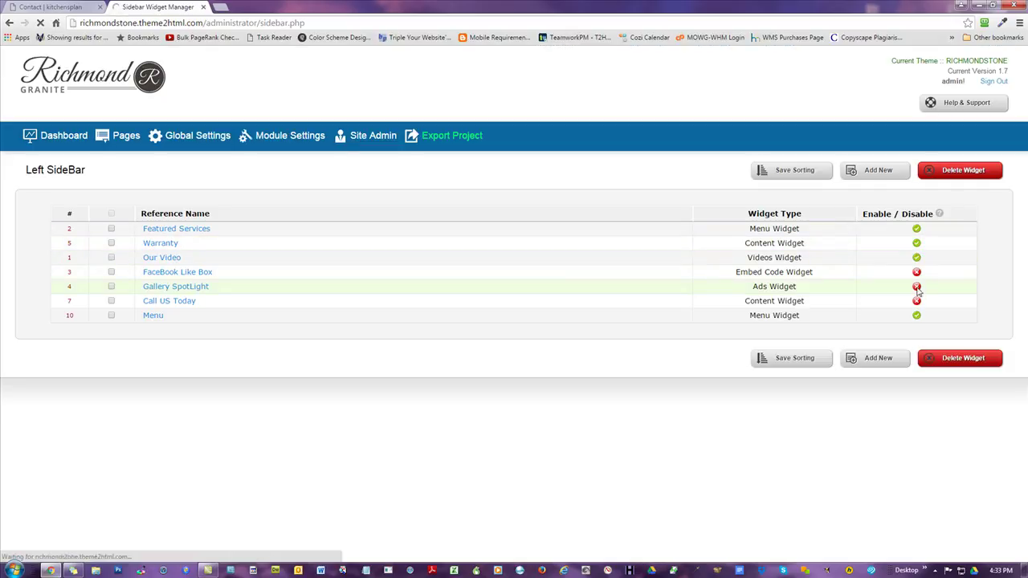
left_click(917, 301)
- Reload the live Contact page and scroll through the sidebar to confirm every widget appears
left_click(28, 5)
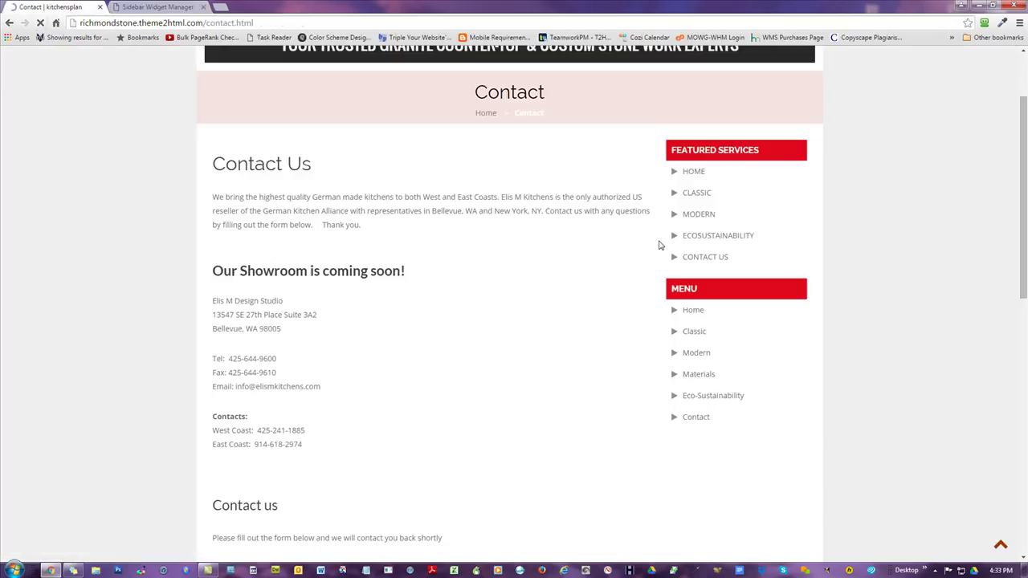
key("F5")
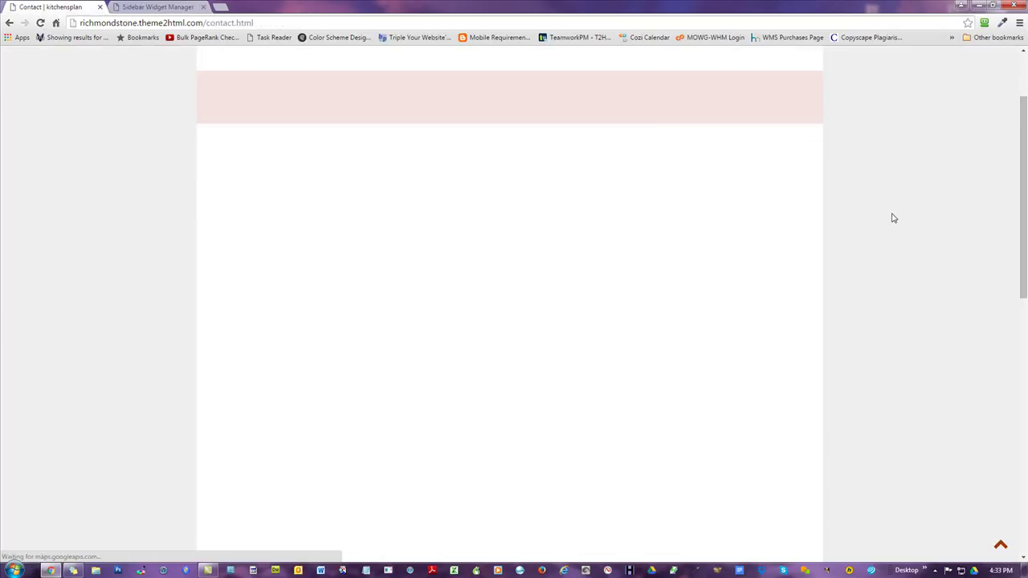
scroll(759, 229, "down", 2)
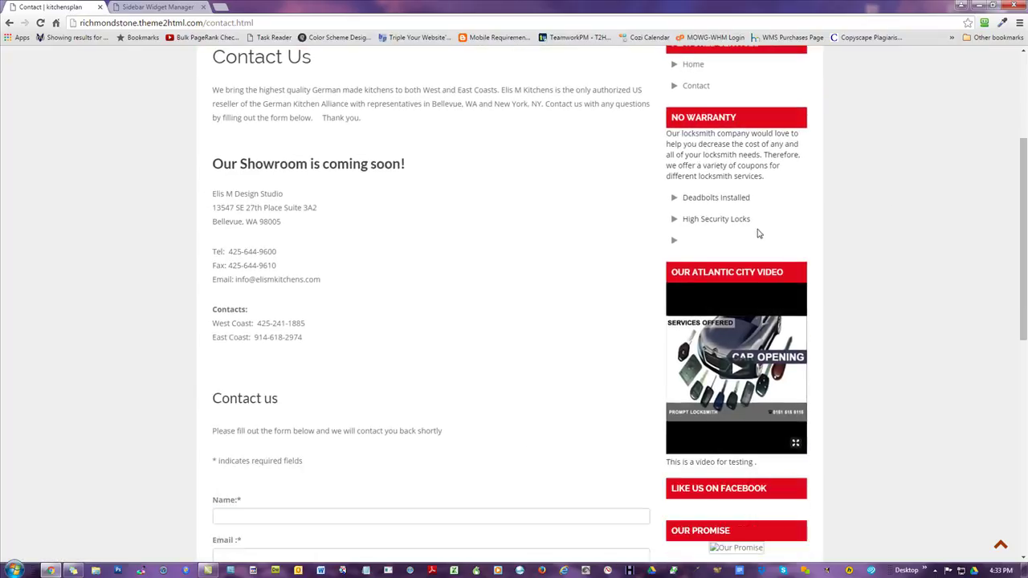
scroll(734, 191, "down", 2)
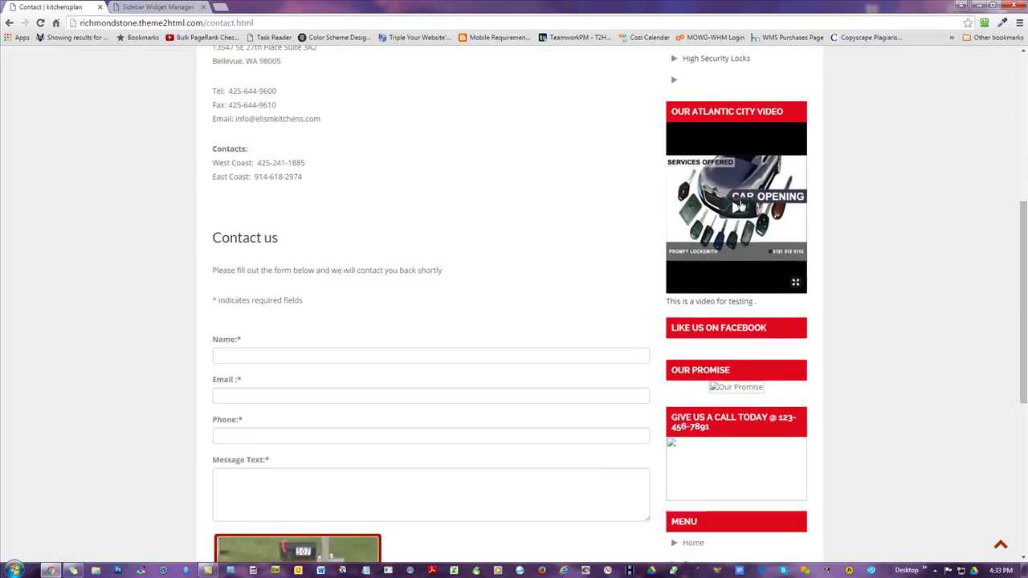
scroll(742, 211, "down", 1)
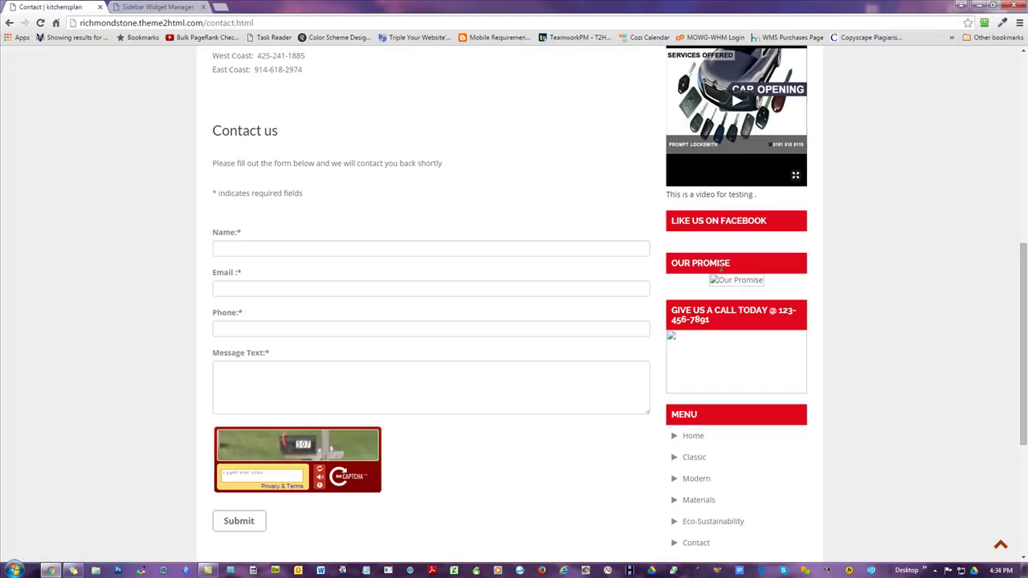
scroll(722, 267, "down", 1)
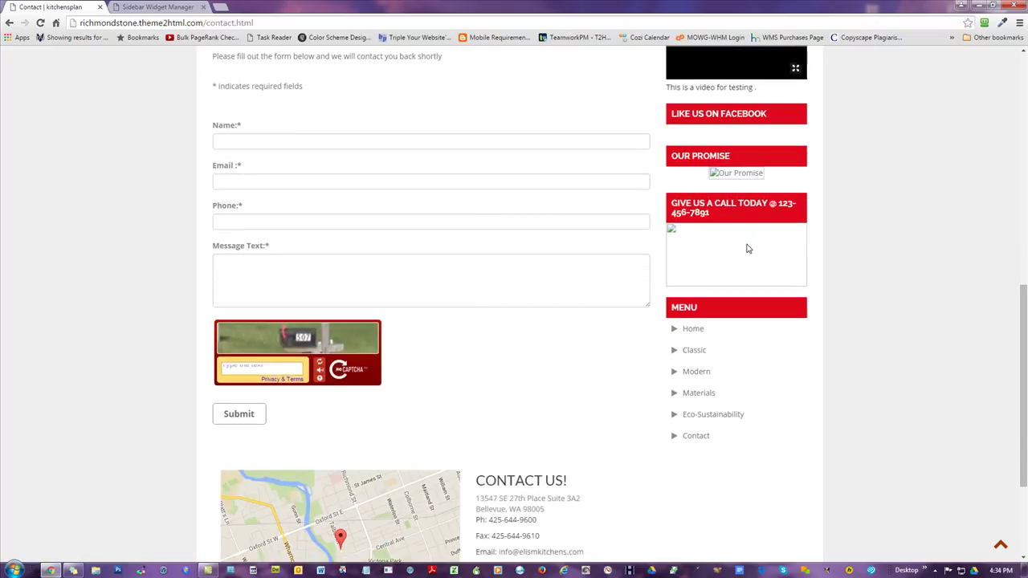
scroll(725, 251, "up", 4)
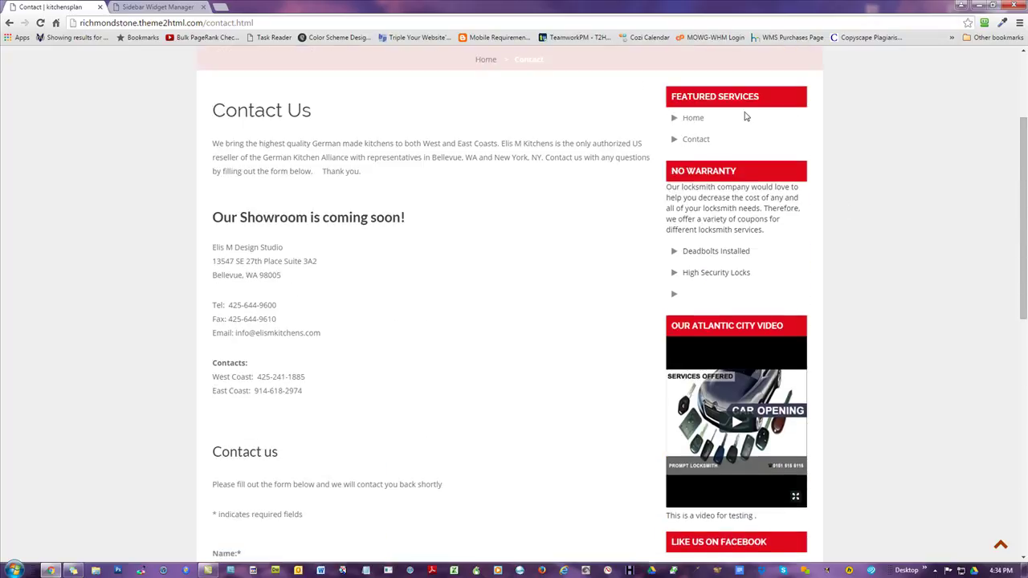
scroll(795, 233, "down", 3)
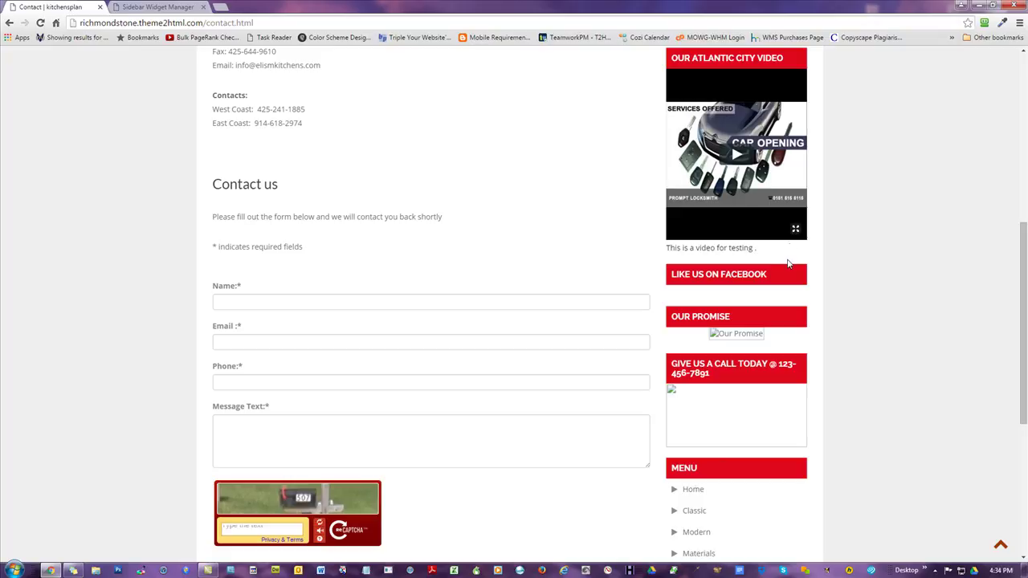
scroll(789, 263, "up", 3)
key("ctrl+Tab")
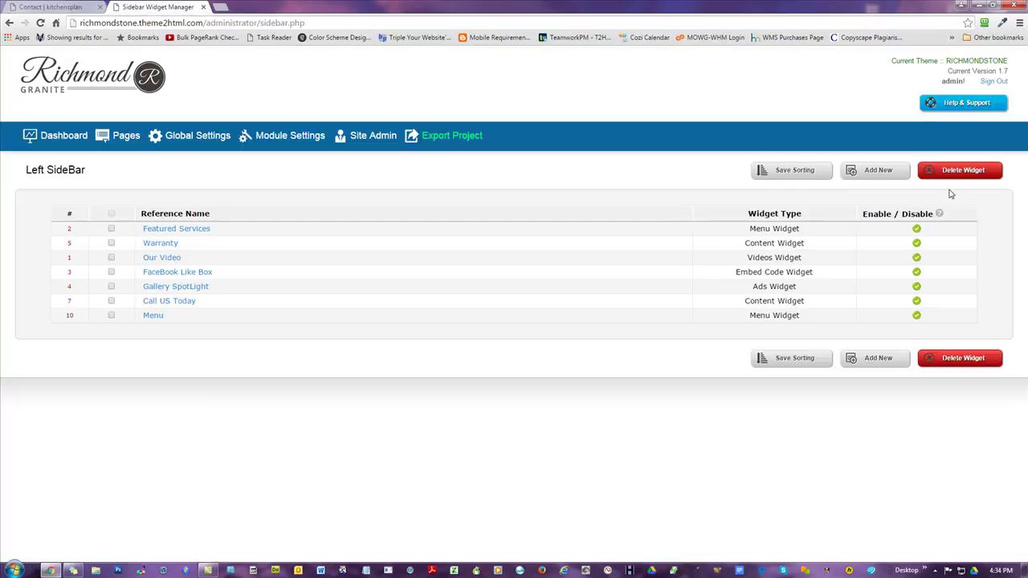
left_click_drag(198, 317, 214, 228)
left_click_drag(294, 280, 213, 250)
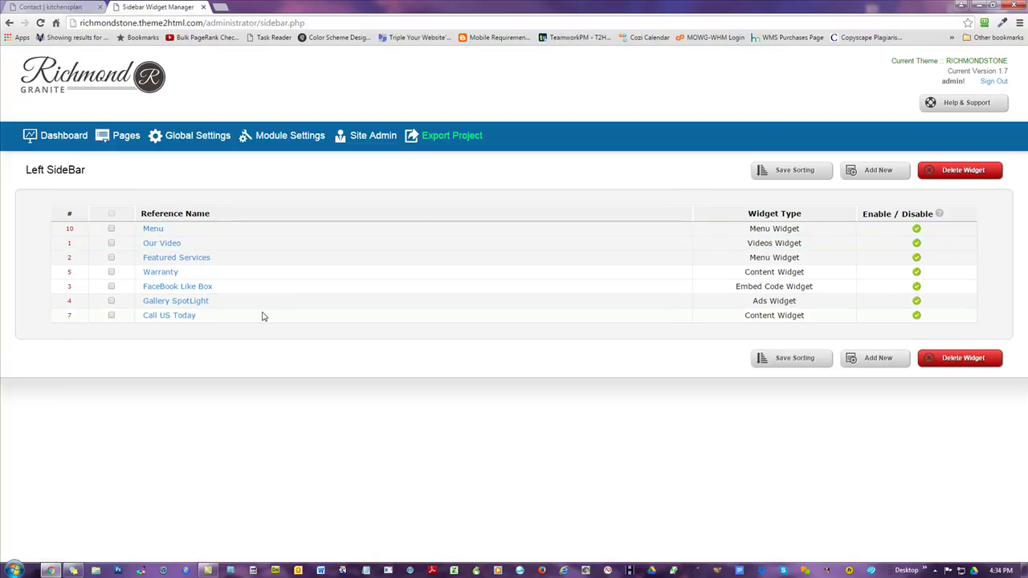
left_click_drag(263, 308, 271, 259)
left_click(791, 170)
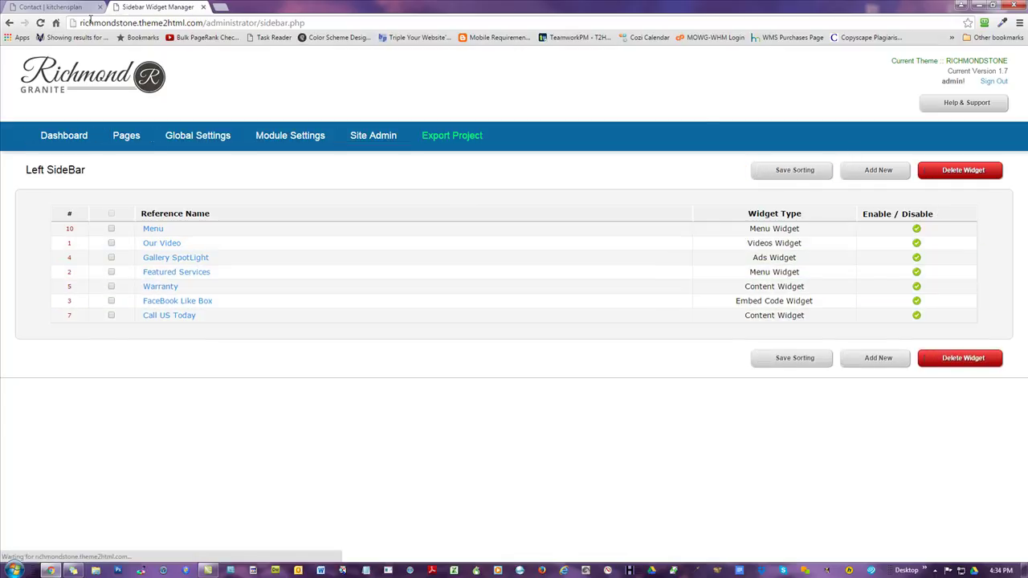
left_click(40, 23)
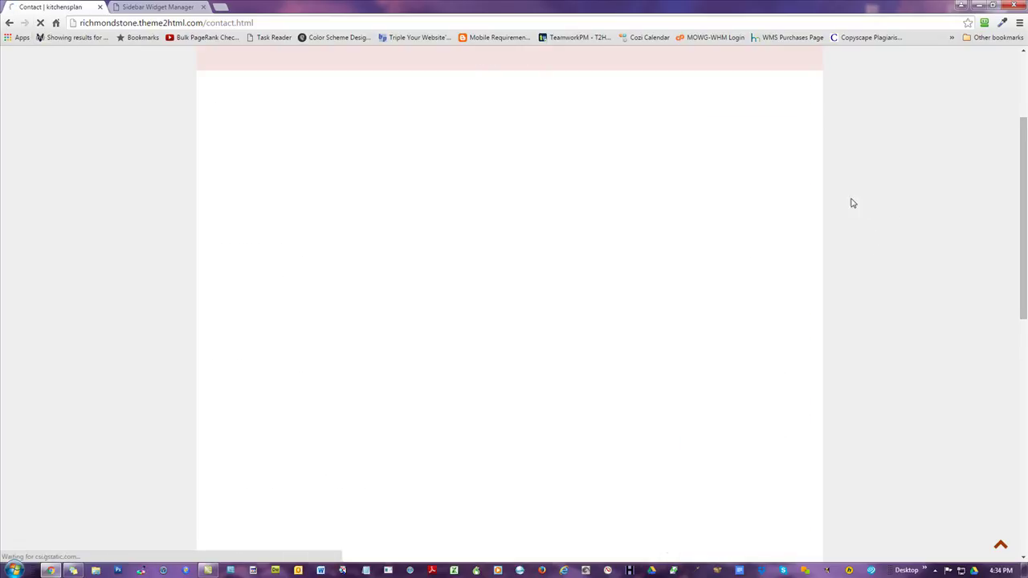
scroll(865, 234, "up", 1)
scroll(865, 234, "up", 1)
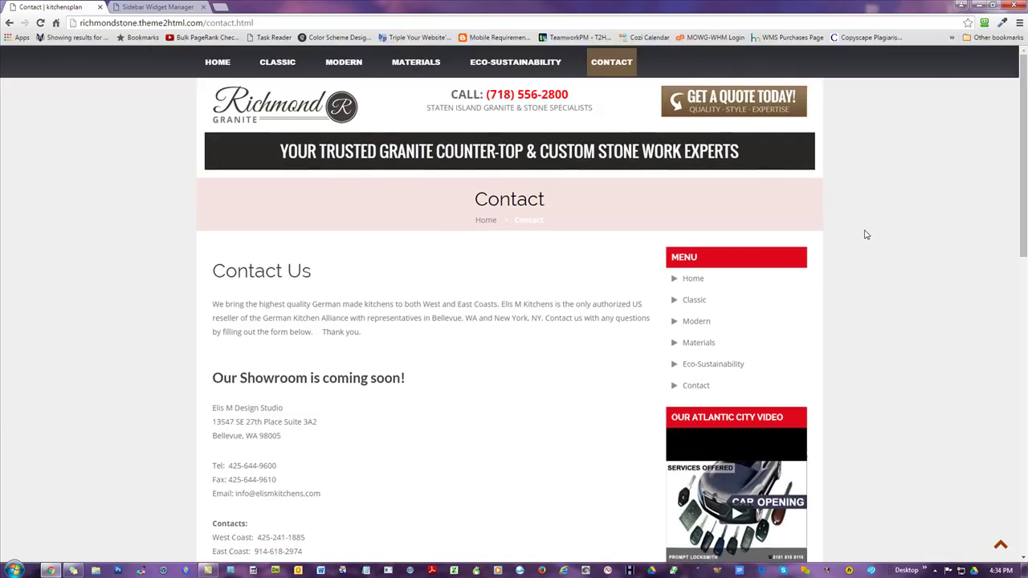
scroll(855, 320, "down", 5)
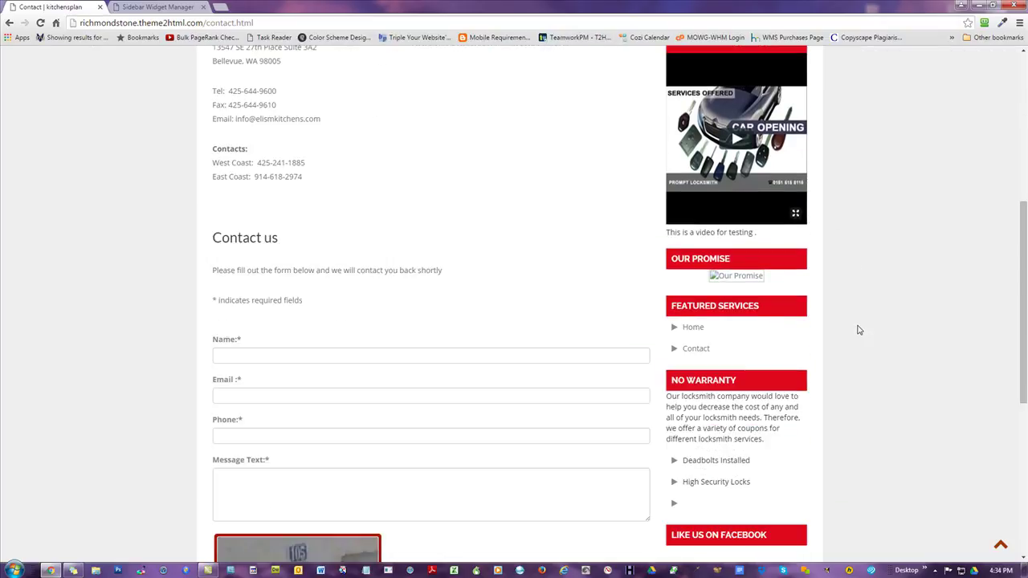
scroll(858, 330, "up", 5)
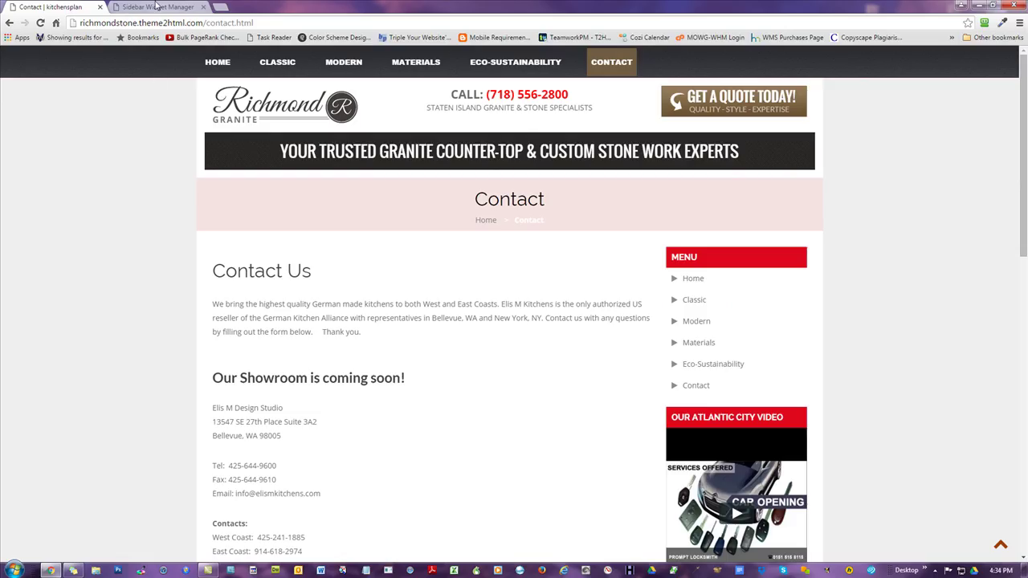
- Revisit the Featured Services widget settings, then return to the Left SideBar widget list
left_click(157, 7)
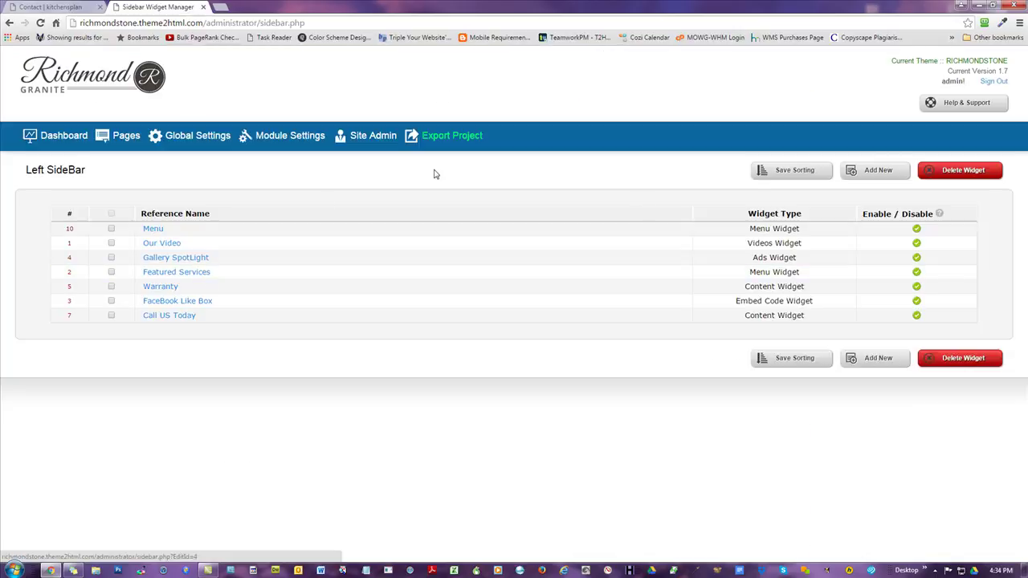
left_click(450, 135)
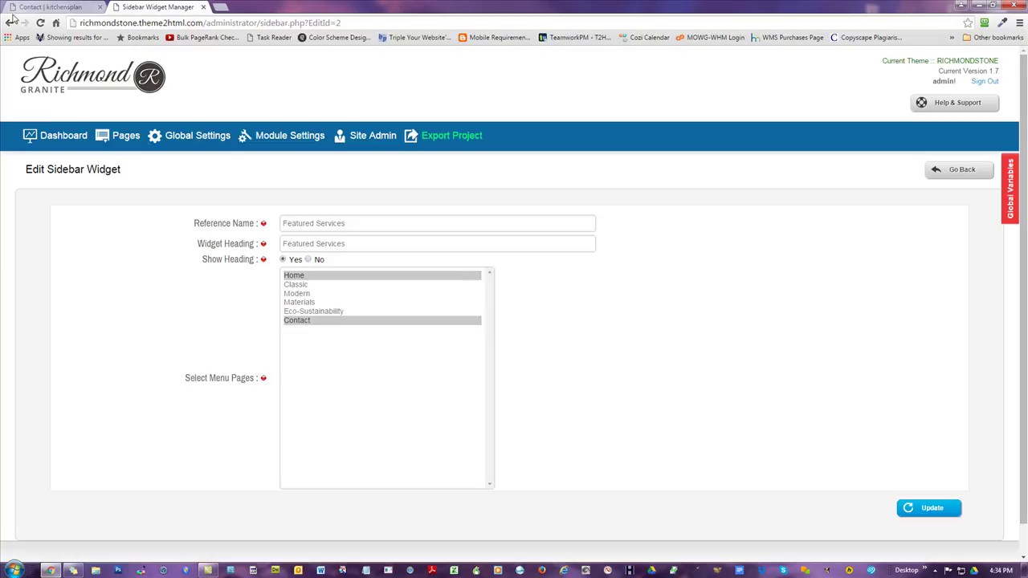
left_click(9, 22)
left_click(24, 23)
left_click(961, 170)
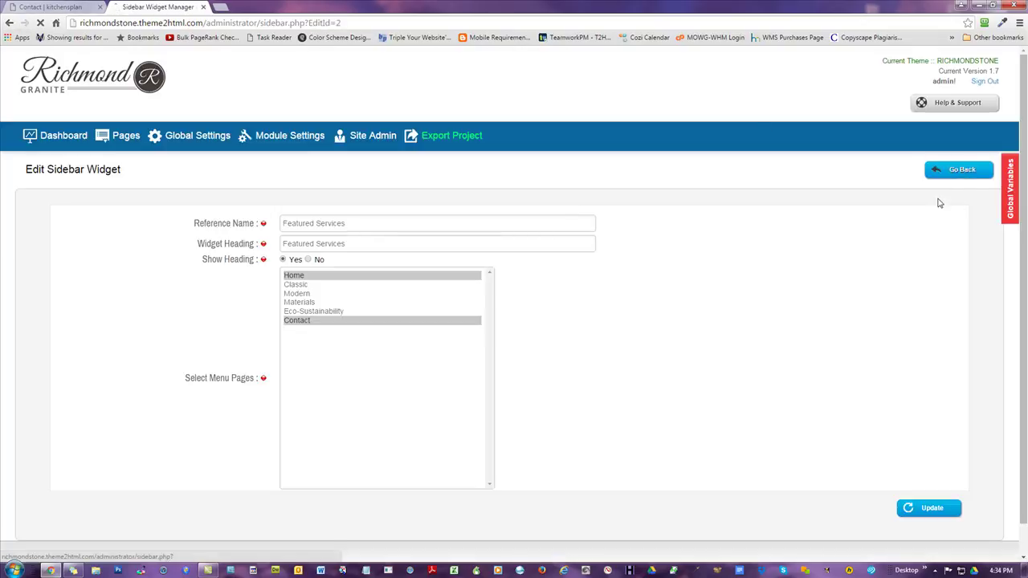
- Review the Warranty widget and the FaceBook Like Box embed code, ending on the widget list
left_click(165, 287)
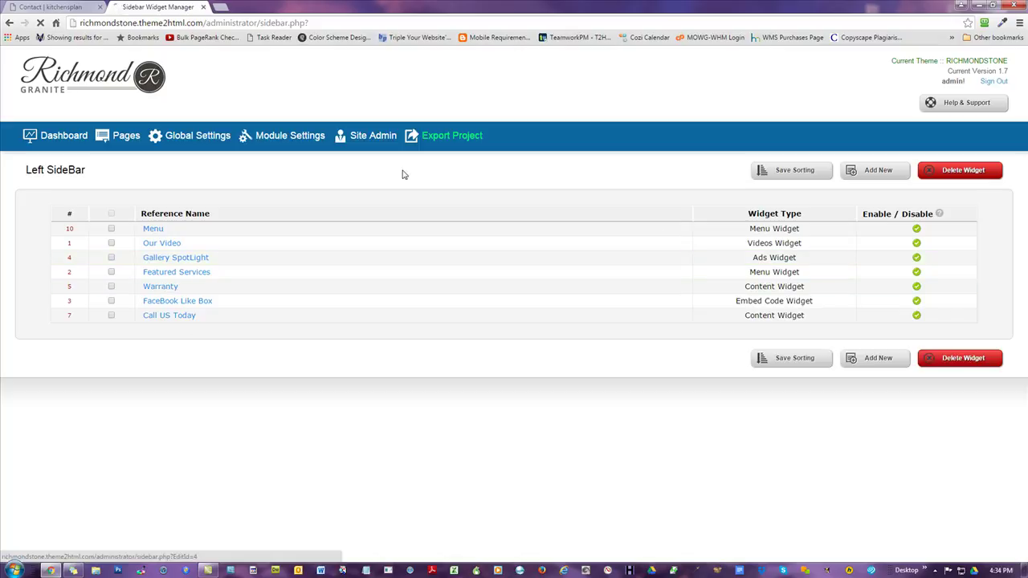
scroll(578, 364, "down", 2)
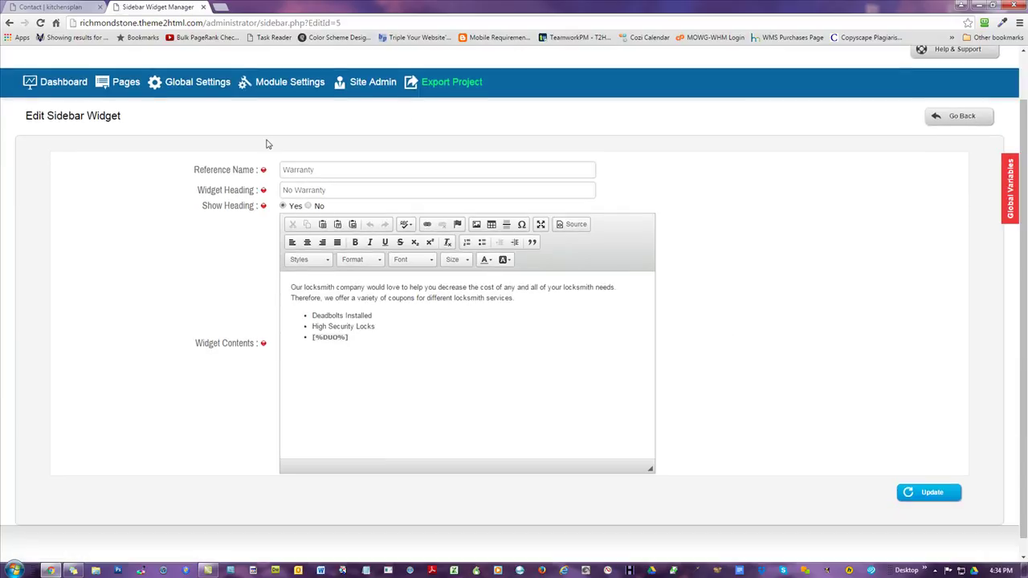
left_click(949, 118)
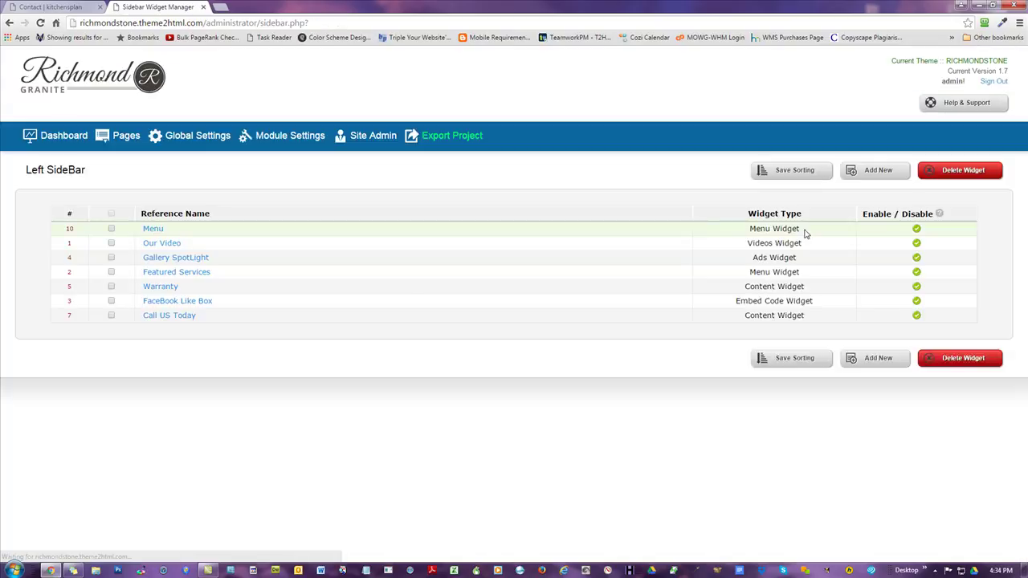
left_click(172, 301)
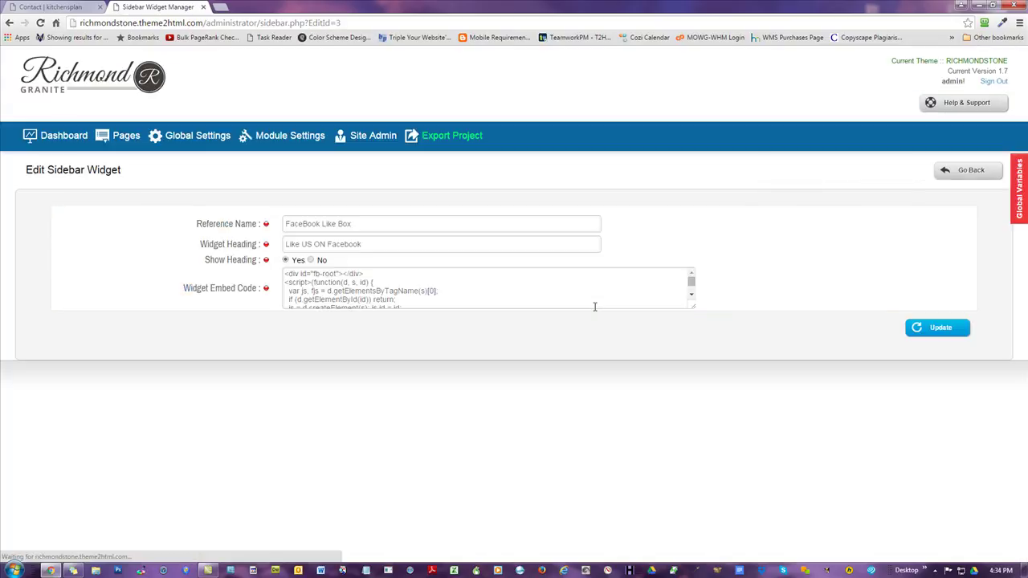
left_click_drag(285, 274, 390, 298)
left_click(485, 279)
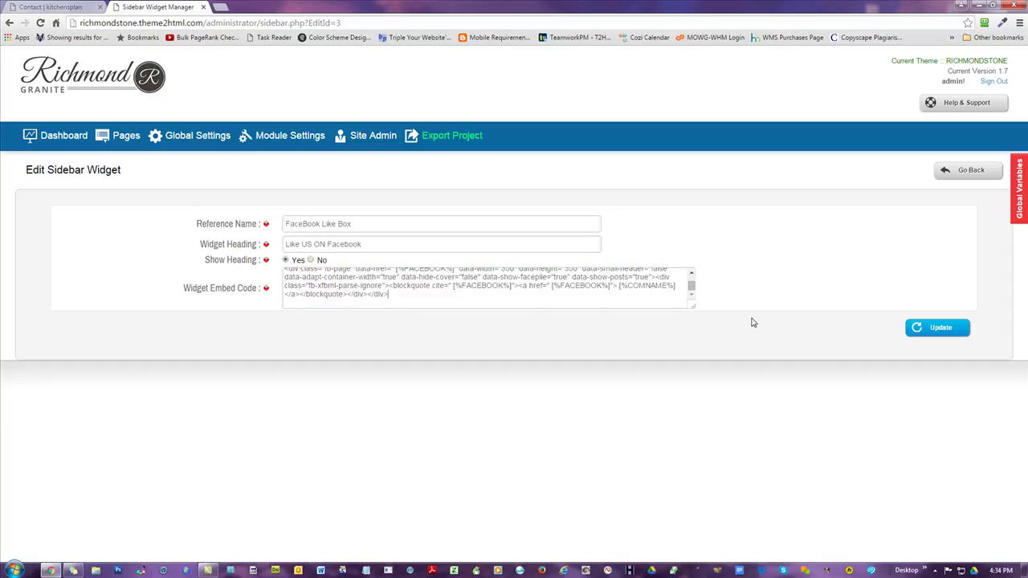
left_click(925, 171)
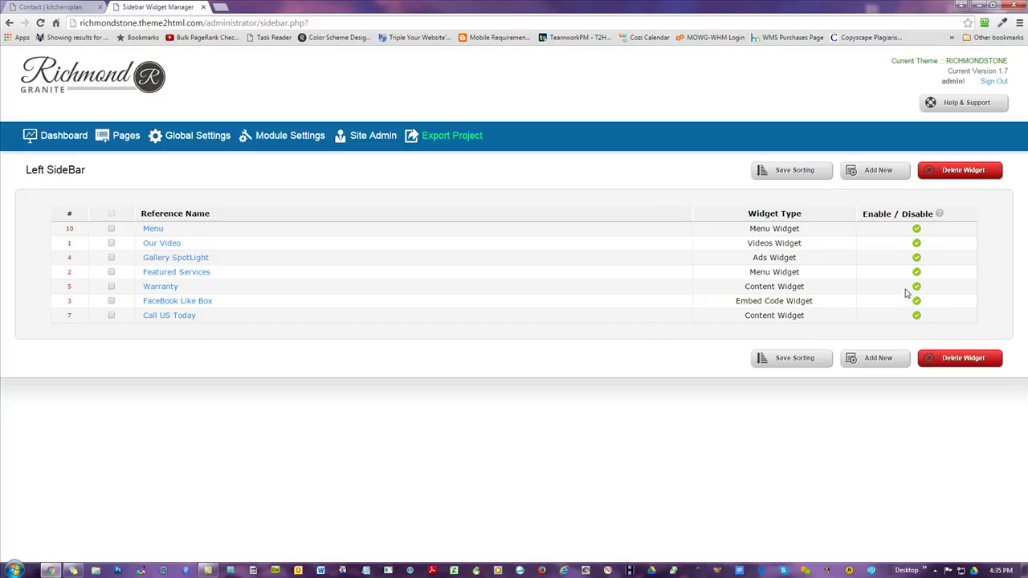
- Put satisfaction.png at original size into the Call US Today widget's empty image and update it
left_click(152, 316)
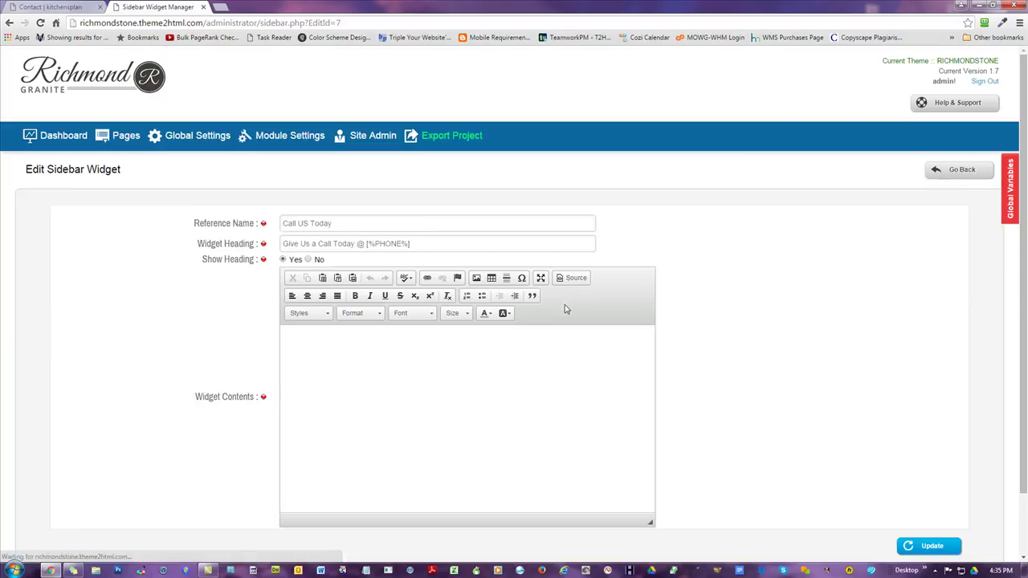
left_click(375, 351)
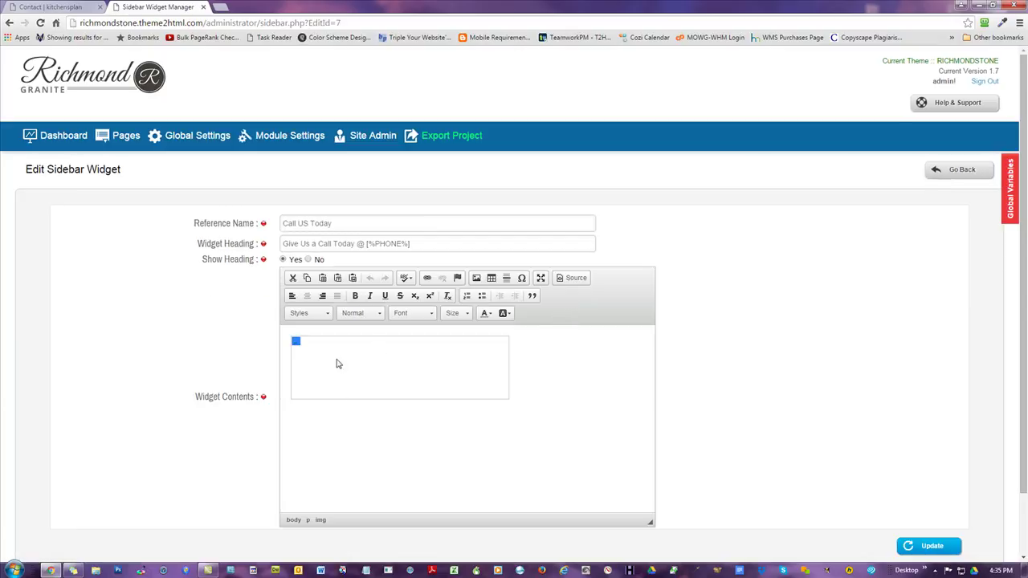
double_click(334, 363)
left_click(587, 214)
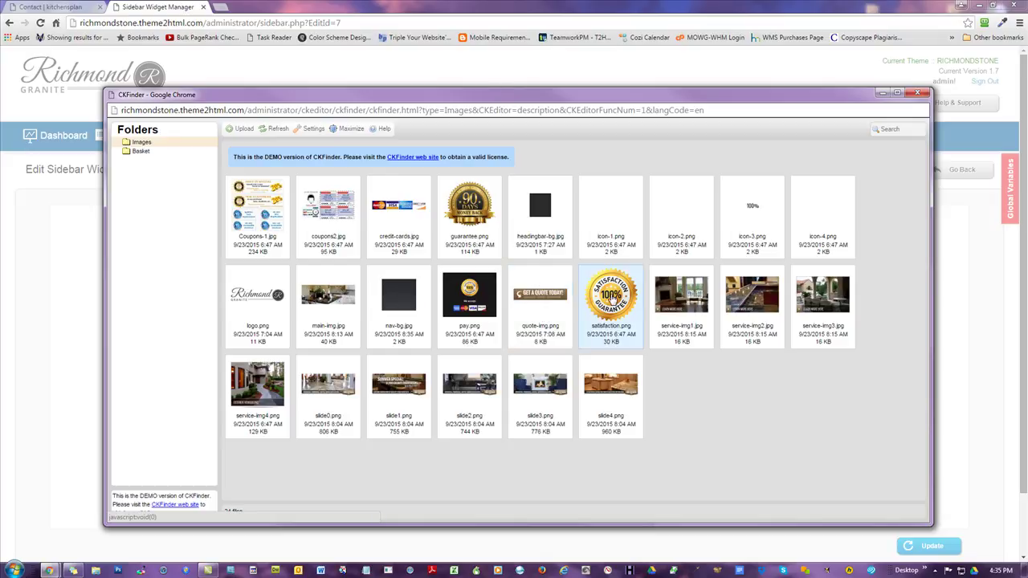
double_click(612, 299)
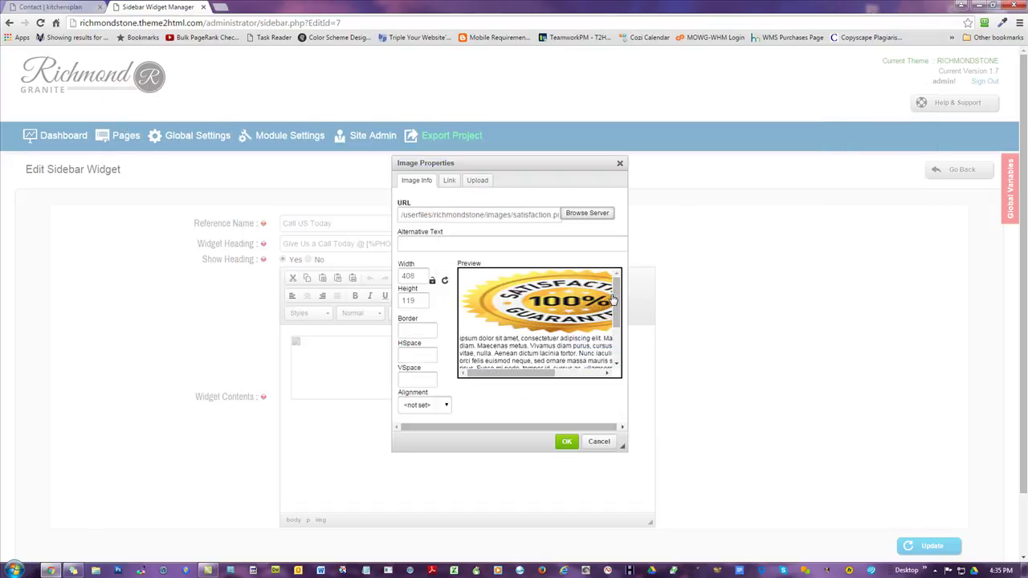
left_click(445, 280)
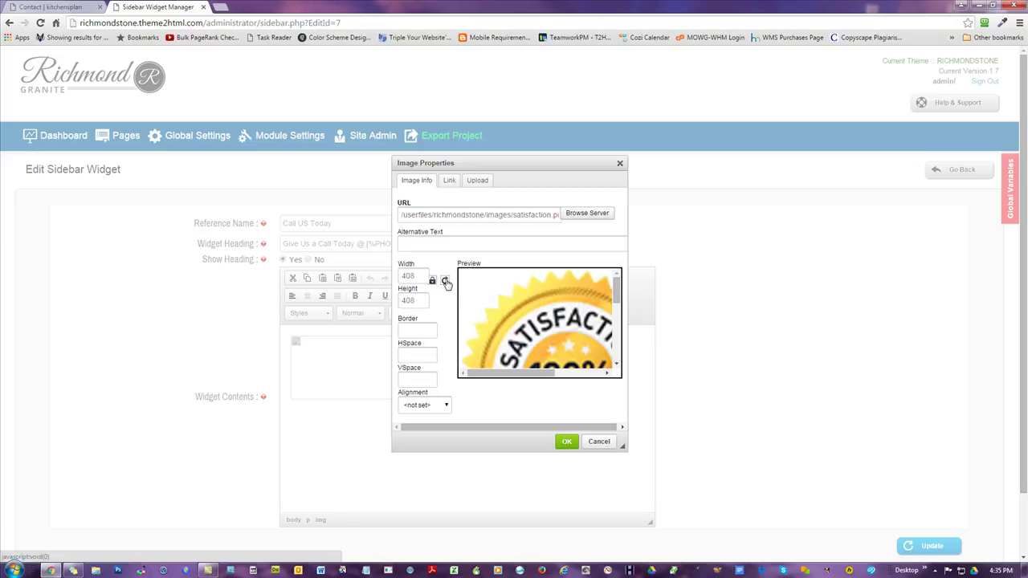
left_click(565, 442)
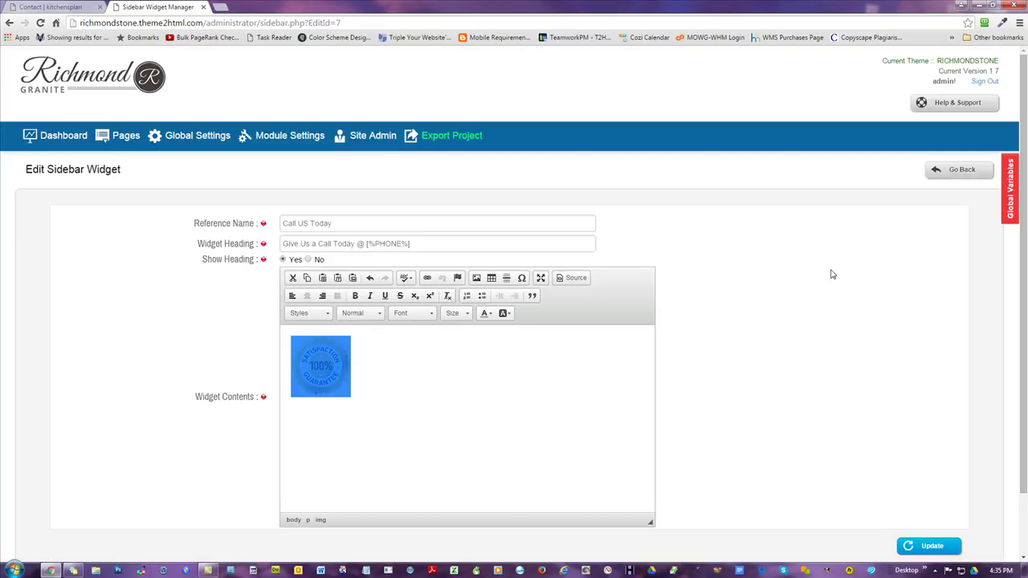
left_click(930, 547)
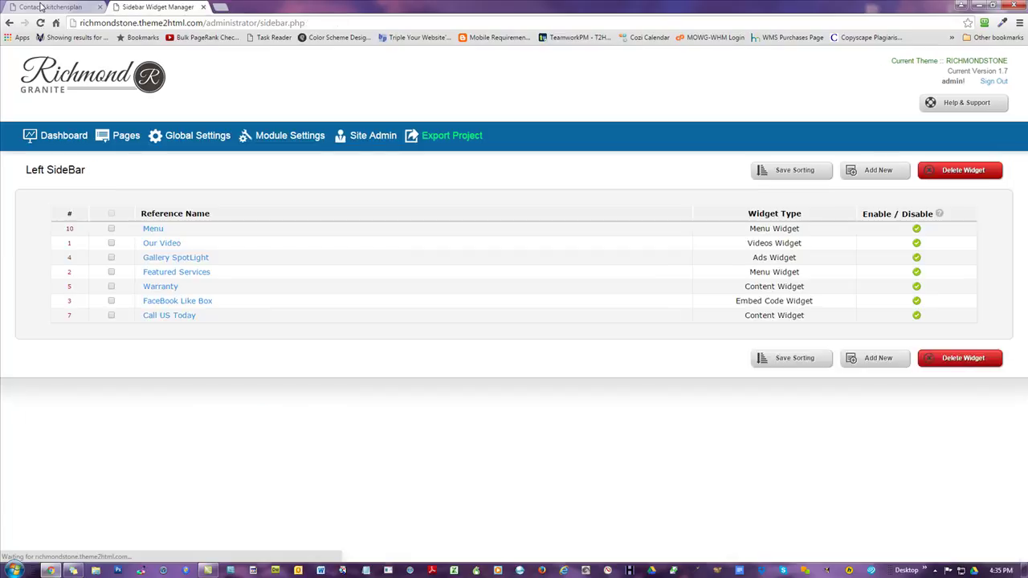
left_click(40, 6)
- Reload the live Contact page and confirm the satisfaction badge appears in the sidebar
key("F5")
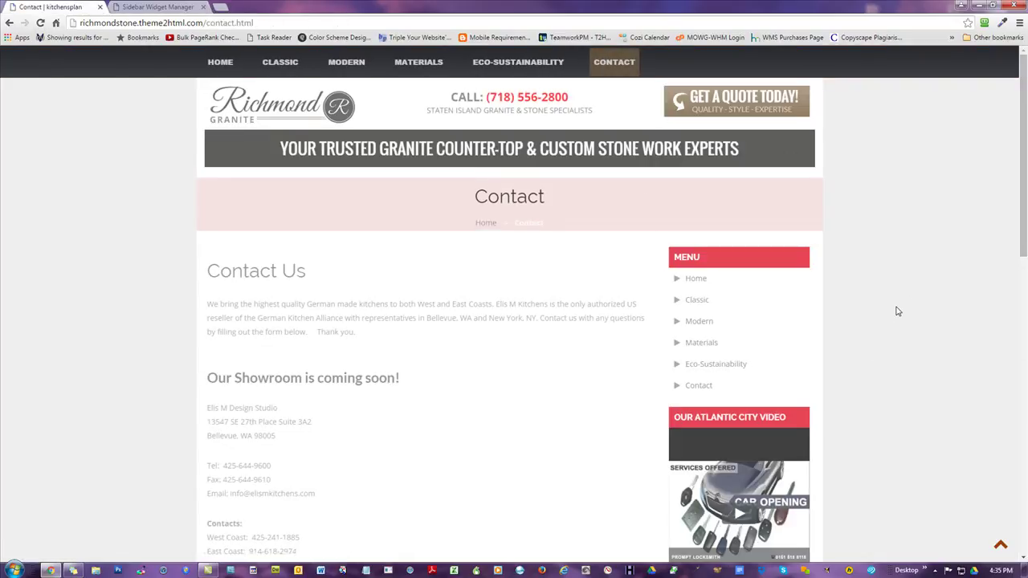
scroll(898, 311, "down", 3)
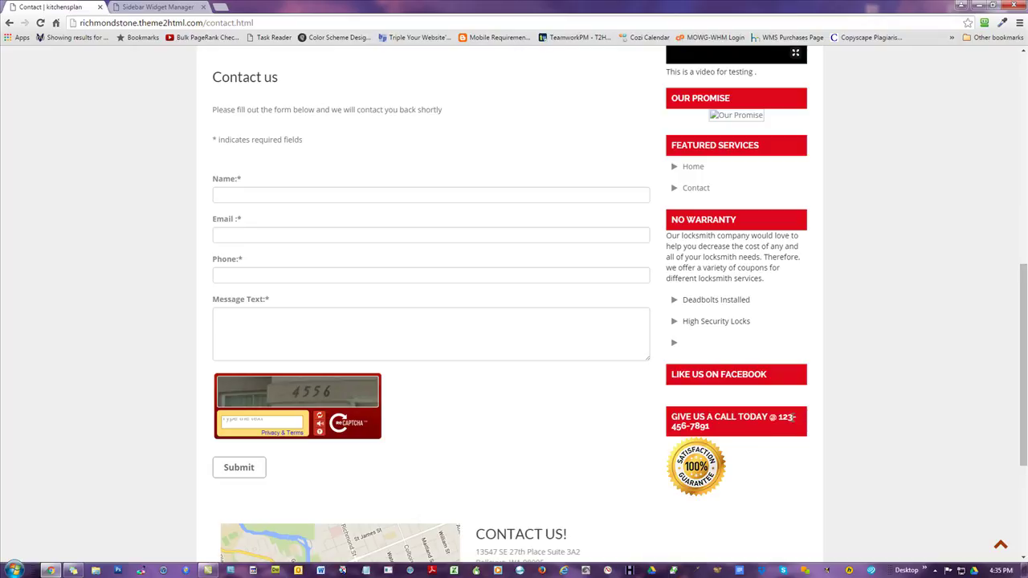
scroll(759, 428, "down", 1)
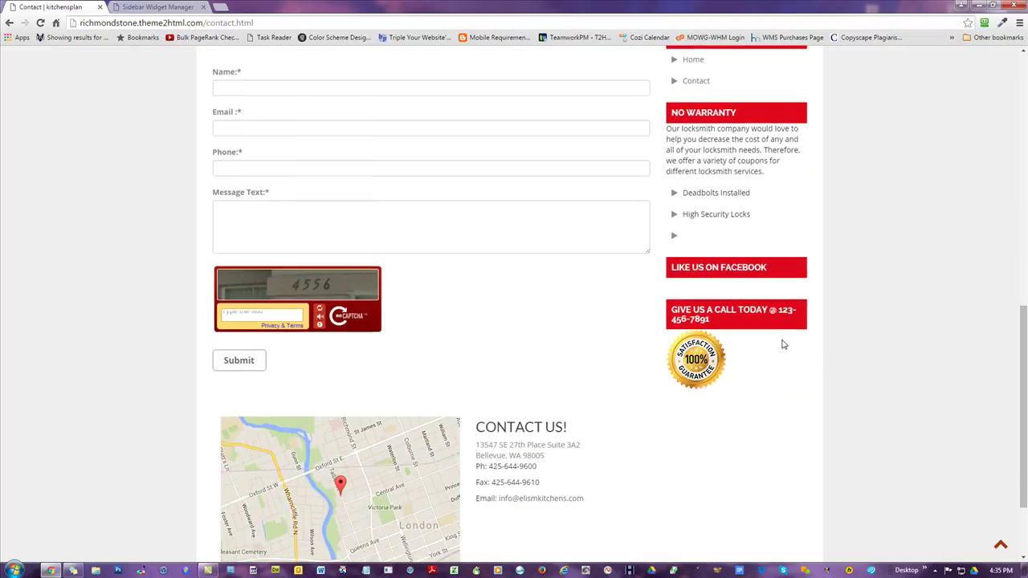
scroll(871, 351, "up", 1)
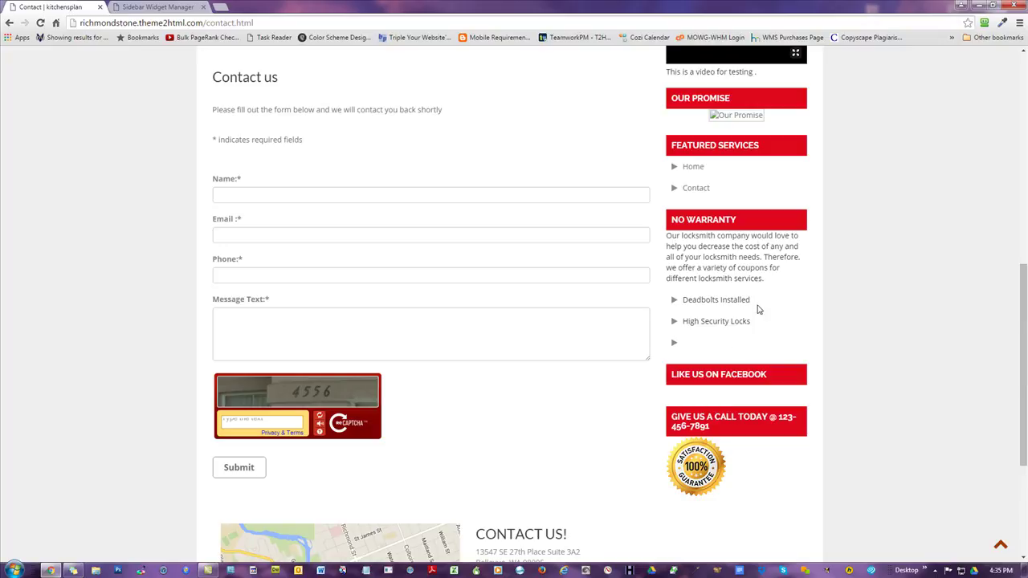
left_click_drag(749, 322, 669, 236)
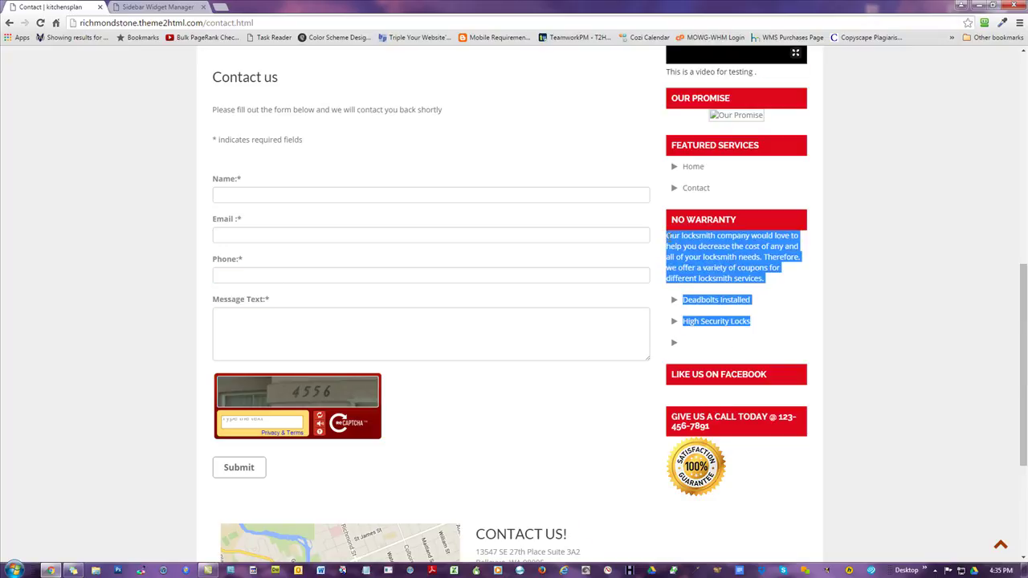
left_click(723, 257)
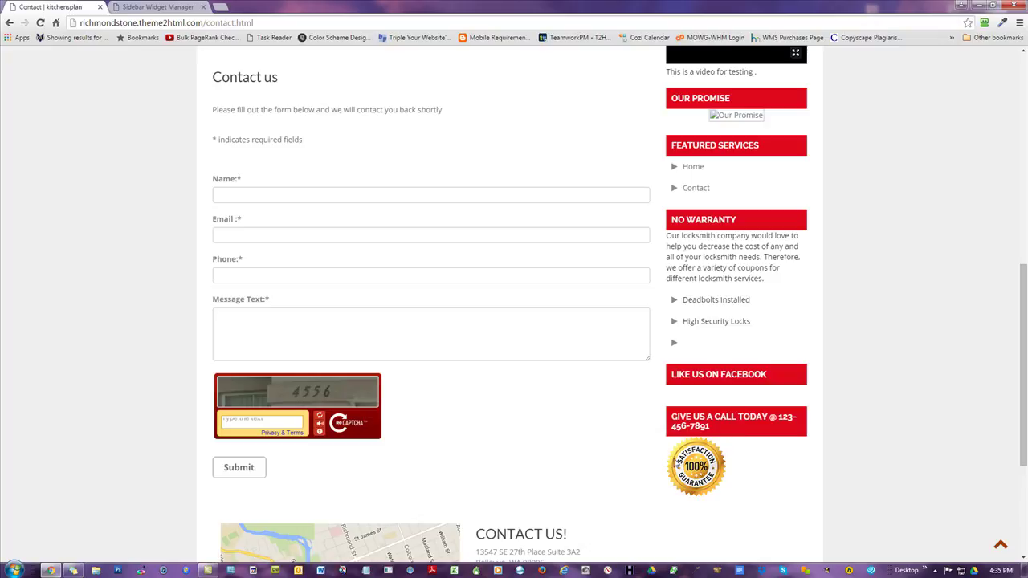
left_click(164, 6)
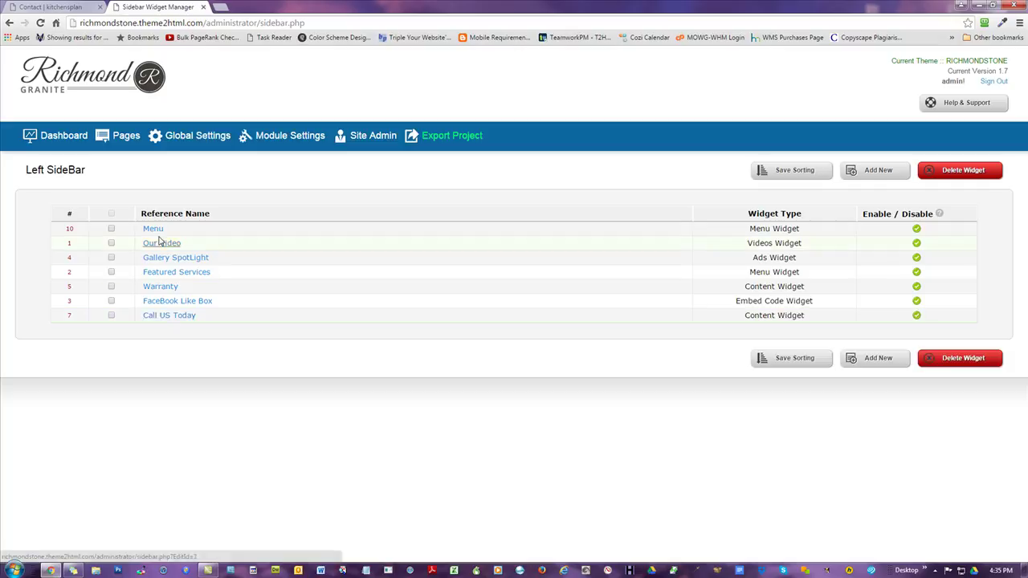
- Open the Warranty widget and remove the leading 'No' so the heading reads 'Warranty'
left_click(165, 287)
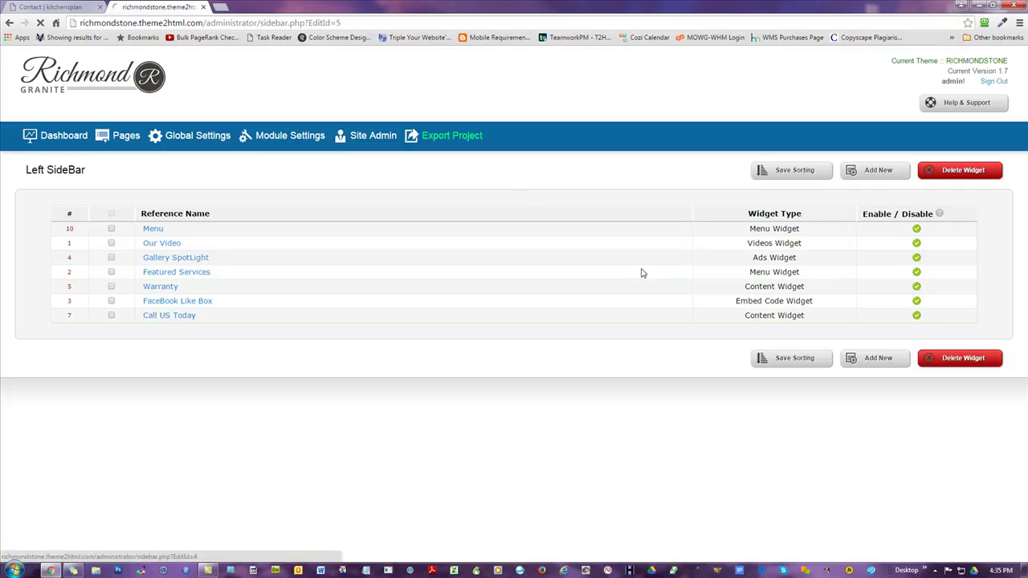
left_click_drag(298, 247, 272, 297)
key("BackSpace")
- Delete the Warranty contents' paragraph and bullets, including [%DUO%], and view the HTML source
left_click(443, 447)
key("ctrl+a")
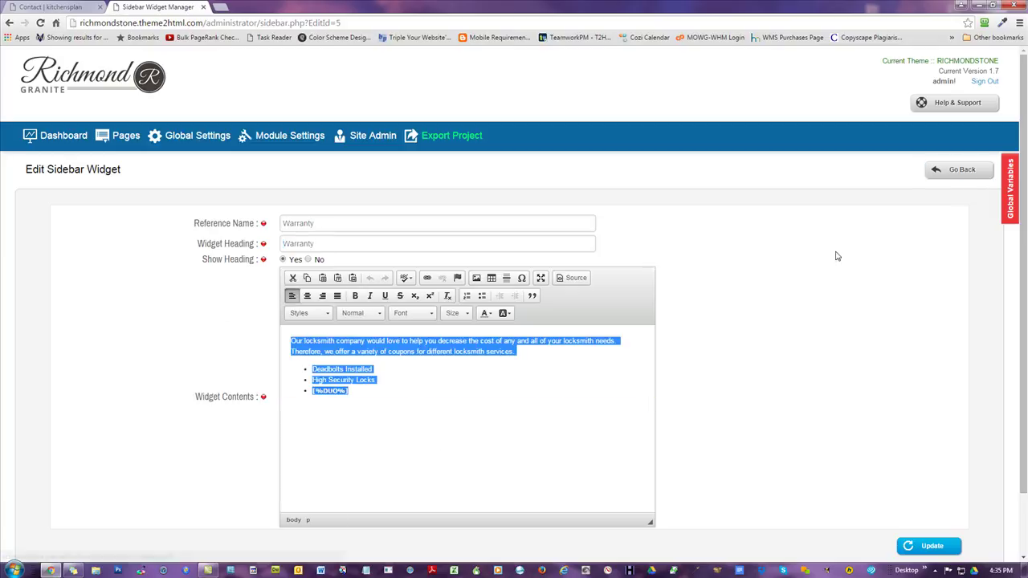
left_click(408, 382)
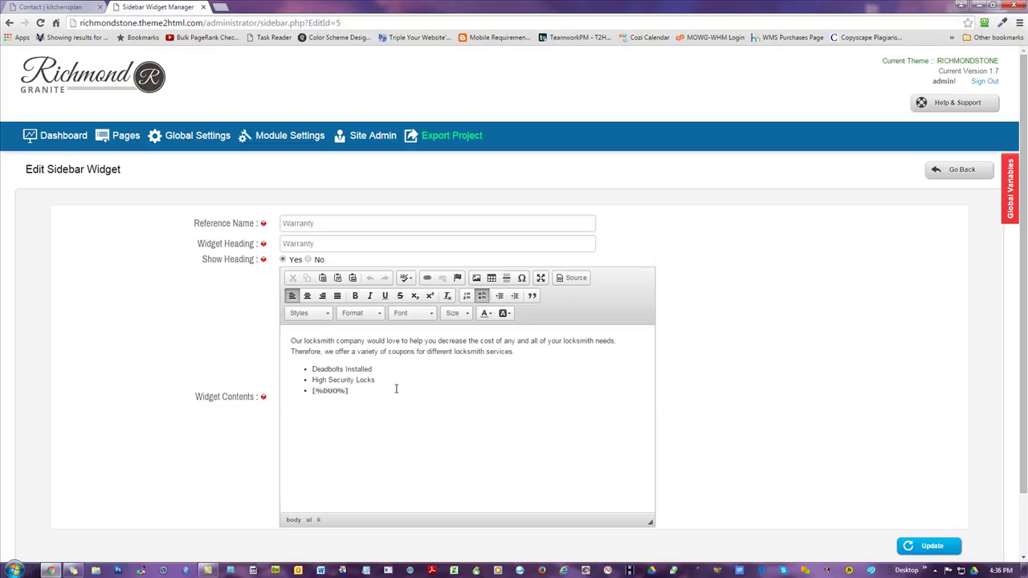
left_click_drag(407, 384, 182, 366)
key("Delete")
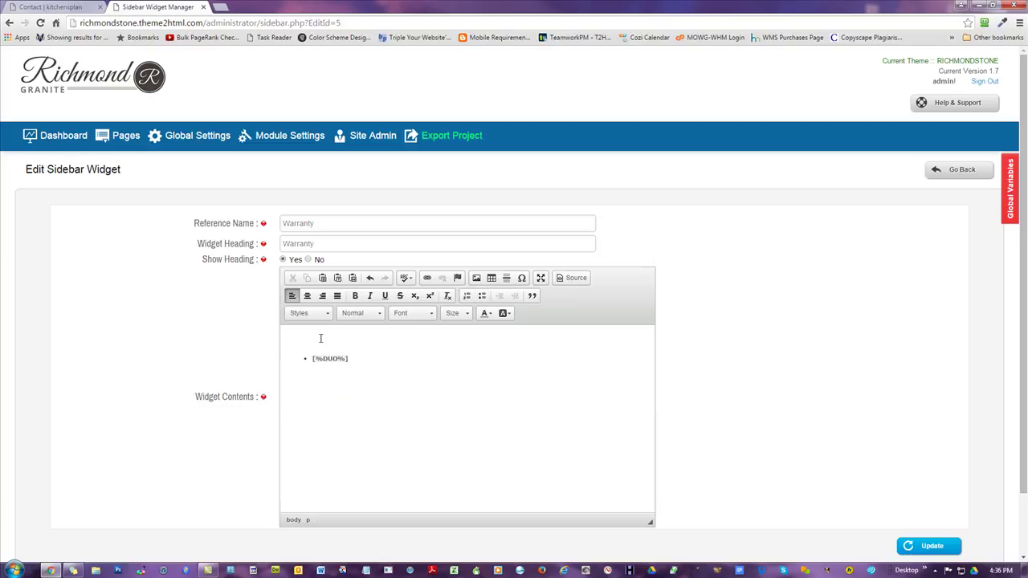
left_click_drag(318, 338, 441, 375)
key("Delete")
left_click(571, 278)
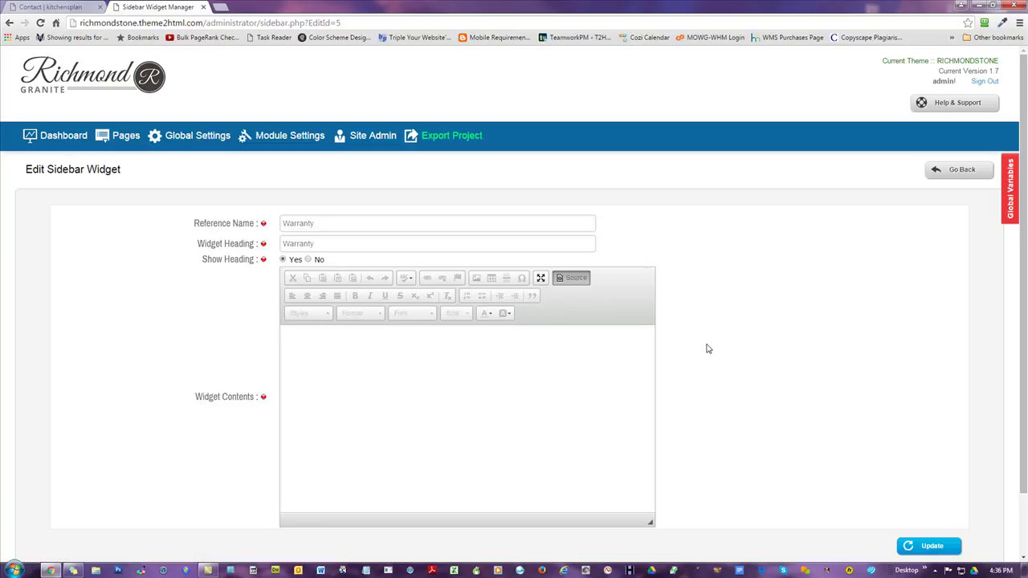
- Insert guarantee.png into the Warranty contents at width 240 (240 by 220)
left_click(570, 280)
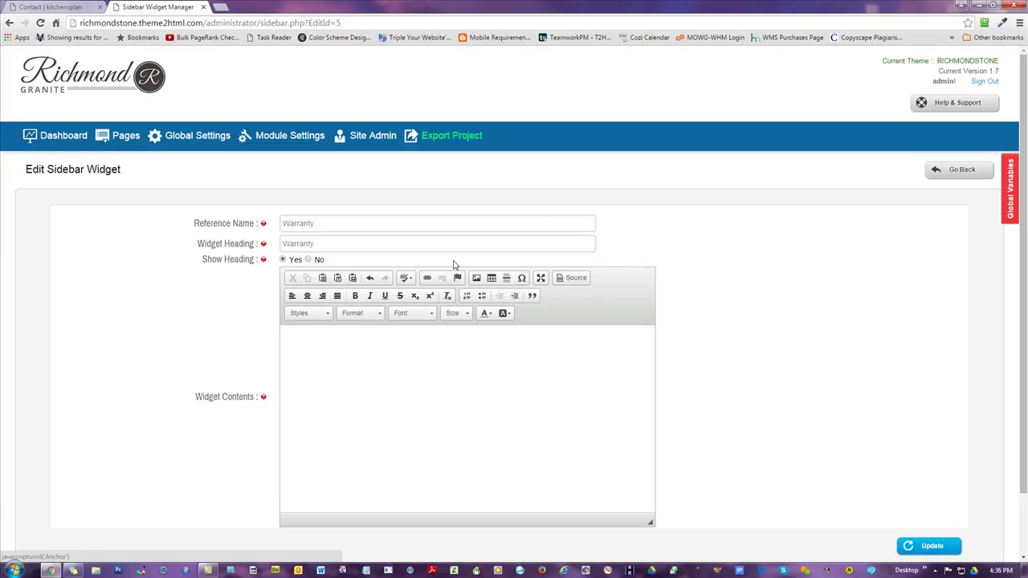
left_click(476, 278)
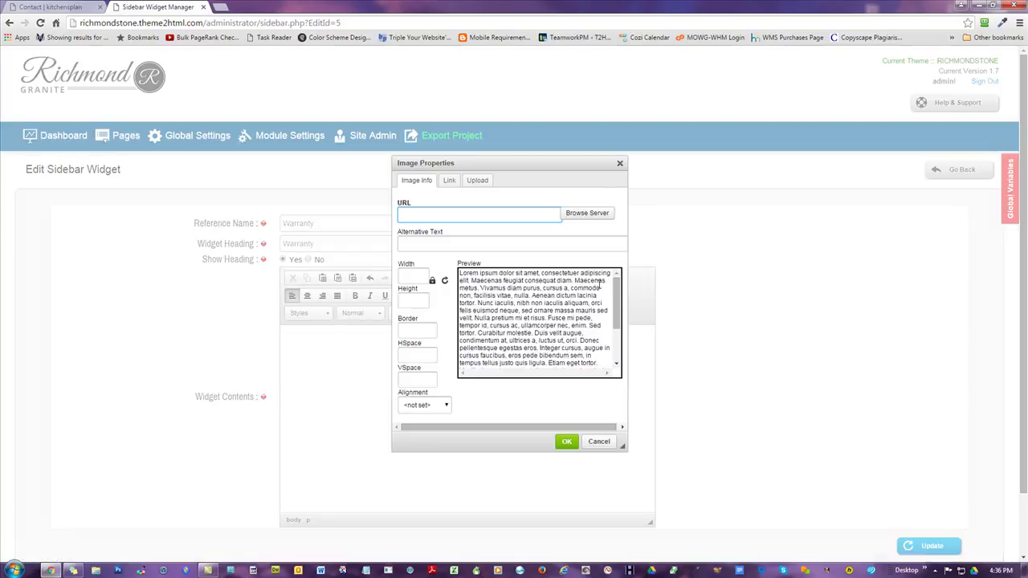
left_click(586, 214)
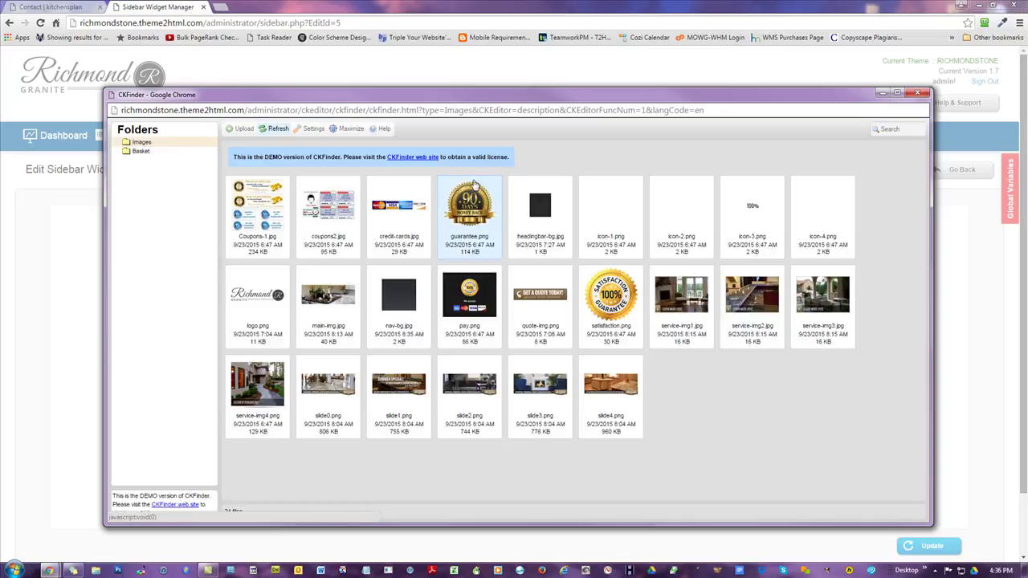
double_click(470, 199)
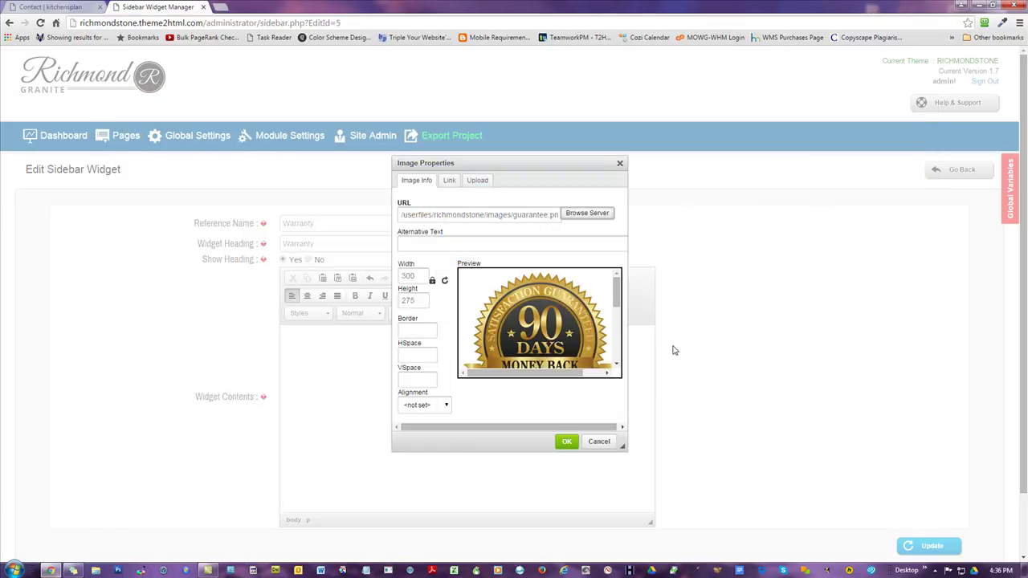
double_click(419, 276)
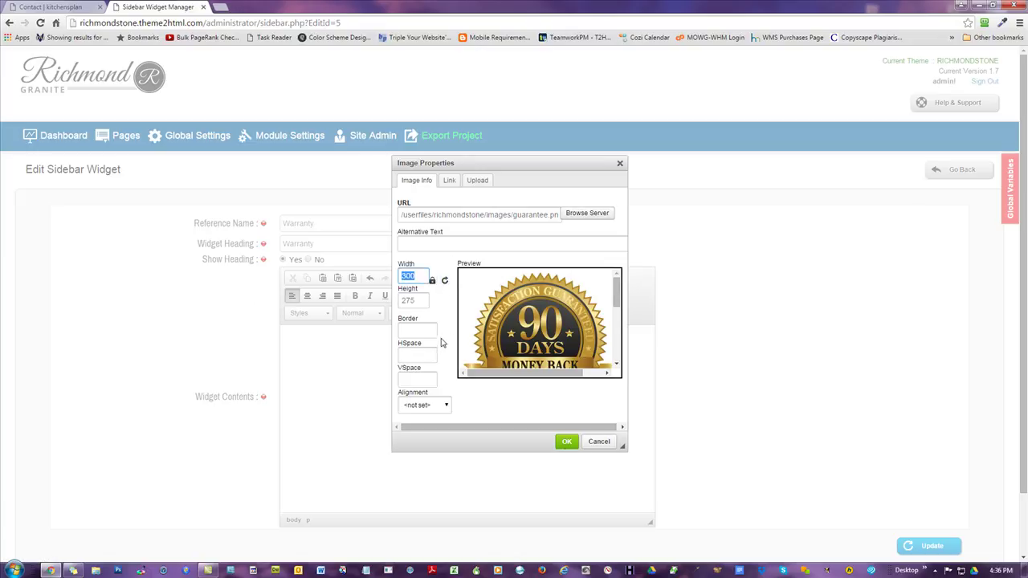
type("240")
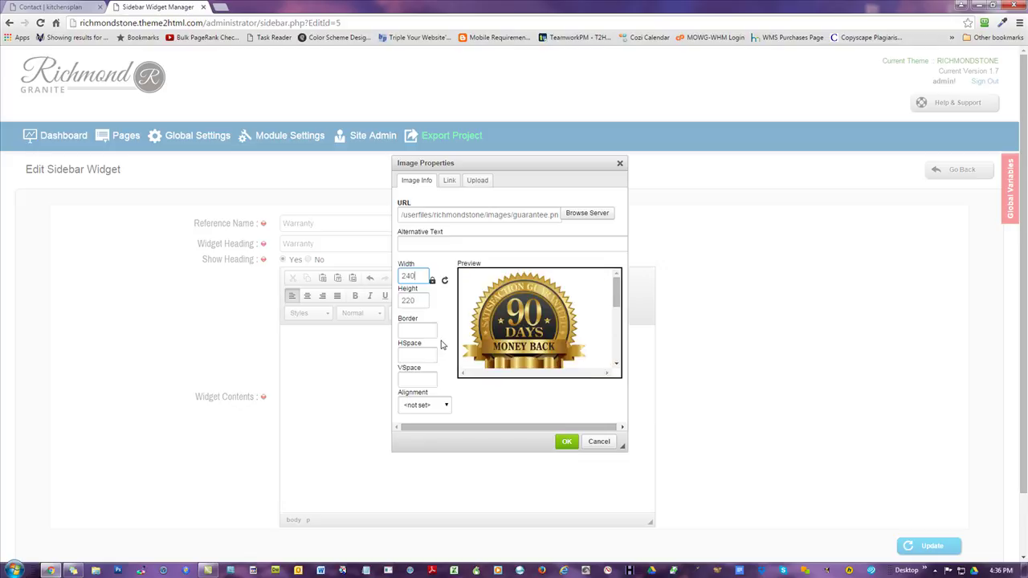
left_click(566, 442)
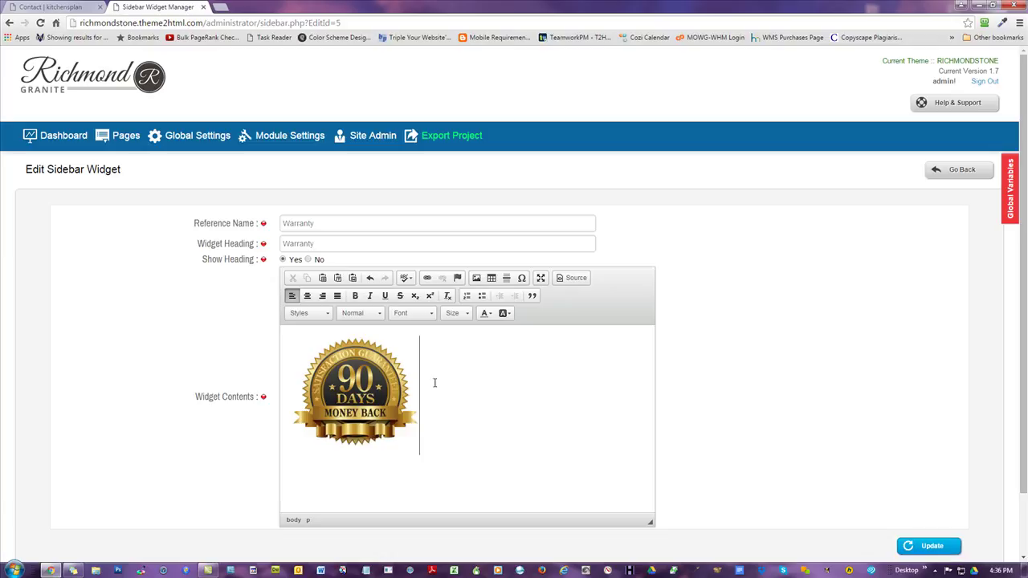
key("ctrl+a")
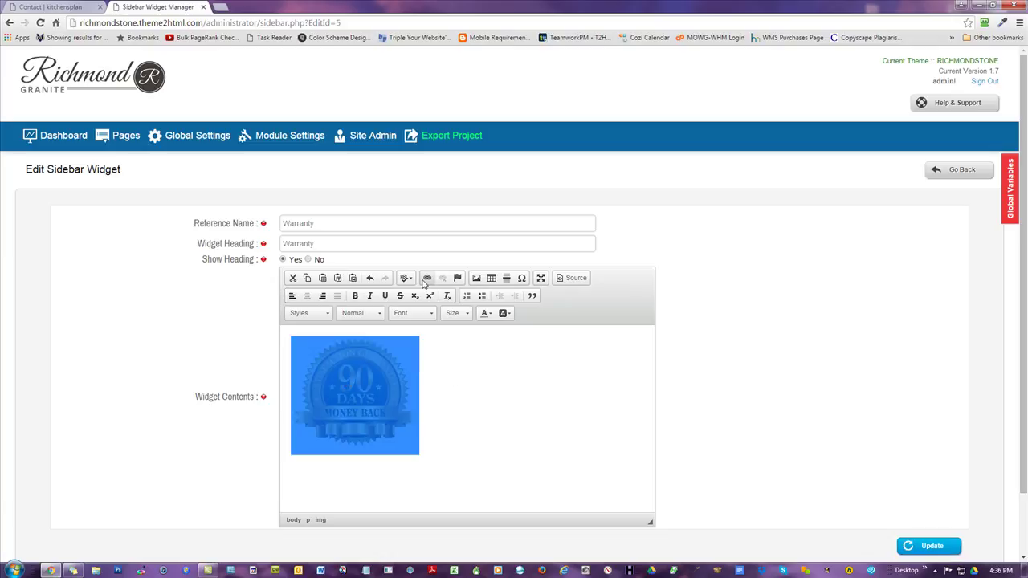
- Link the guarantee badge to /warranty.html and update the Warranty widget
left_click(426, 278)
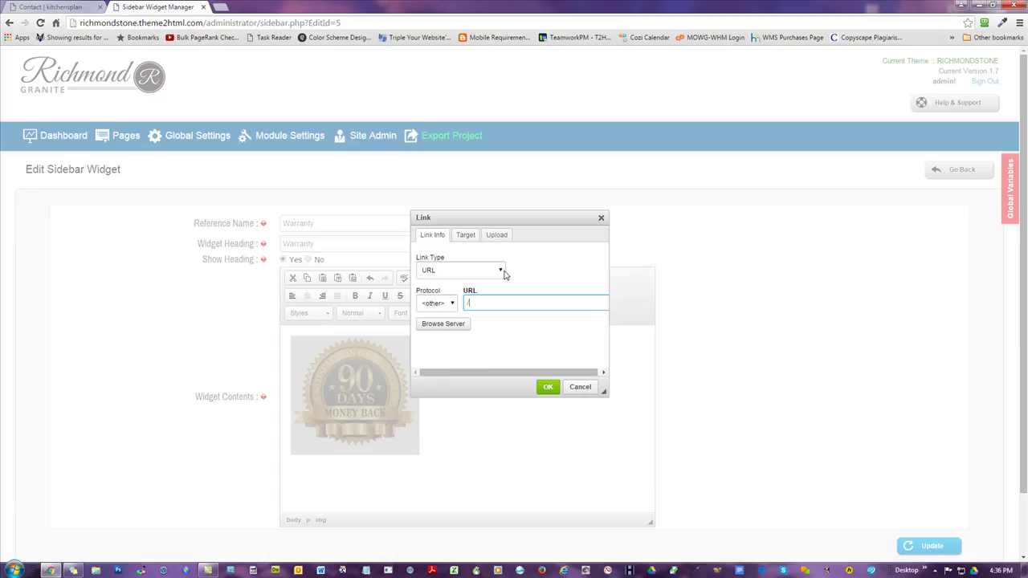
left_click(432, 305)
left_click(431, 317)
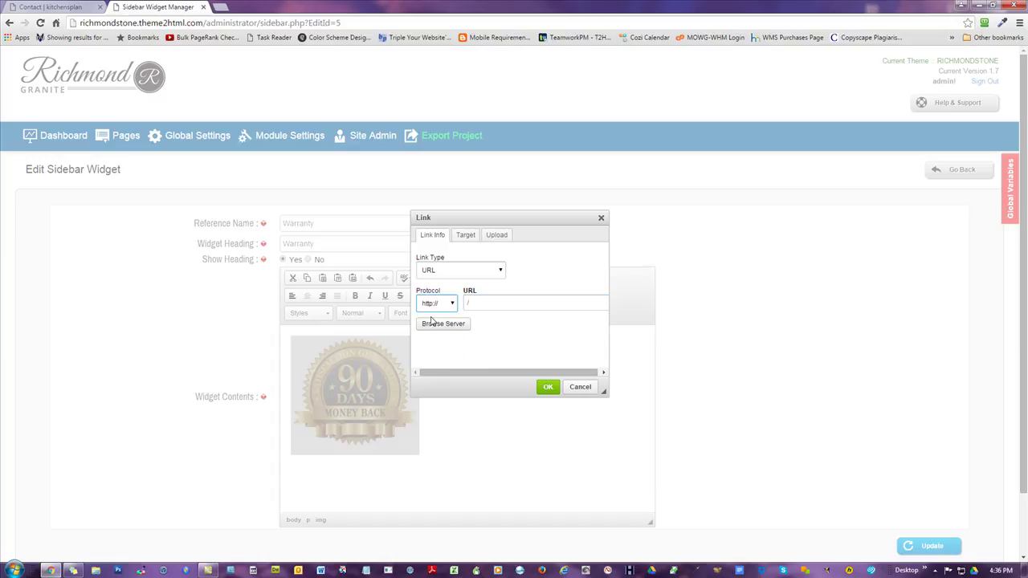
left_click(475, 306)
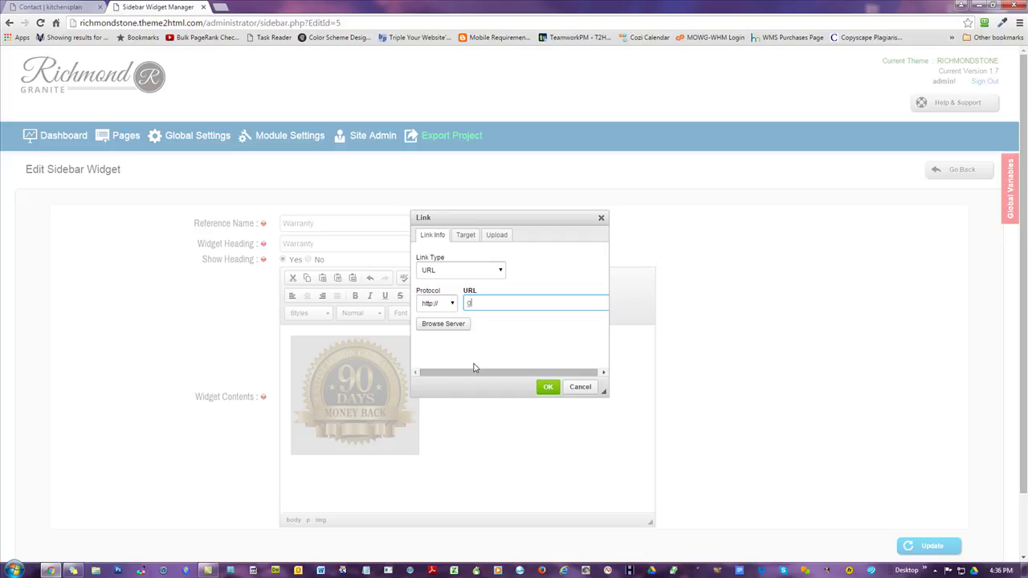
key("BackSpace")
key("BackSpace")
key("BackSpace")
key("BackSpace")
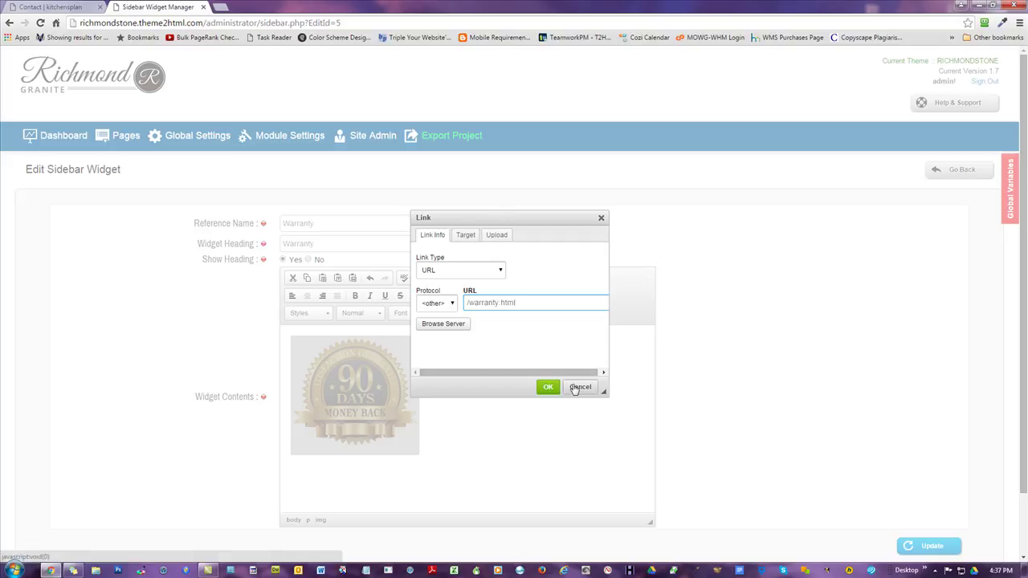
left_click(548, 386)
left_click(472, 359)
left_click(926, 545)
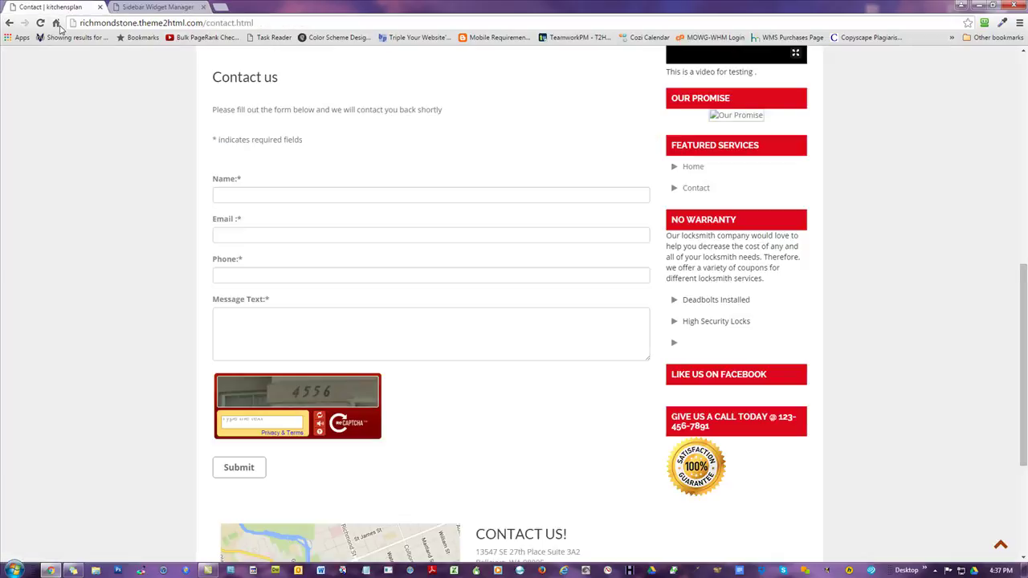
- Check the badge on the live Contact page, then reopen the Warranty widget's contents for editing
left_click(50, 6)
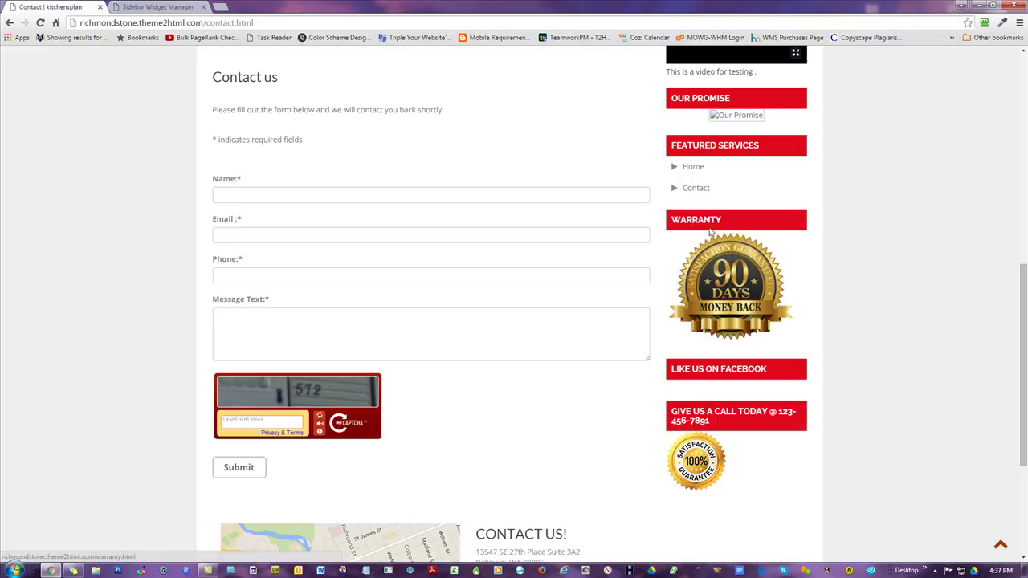
left_click(160, 7)
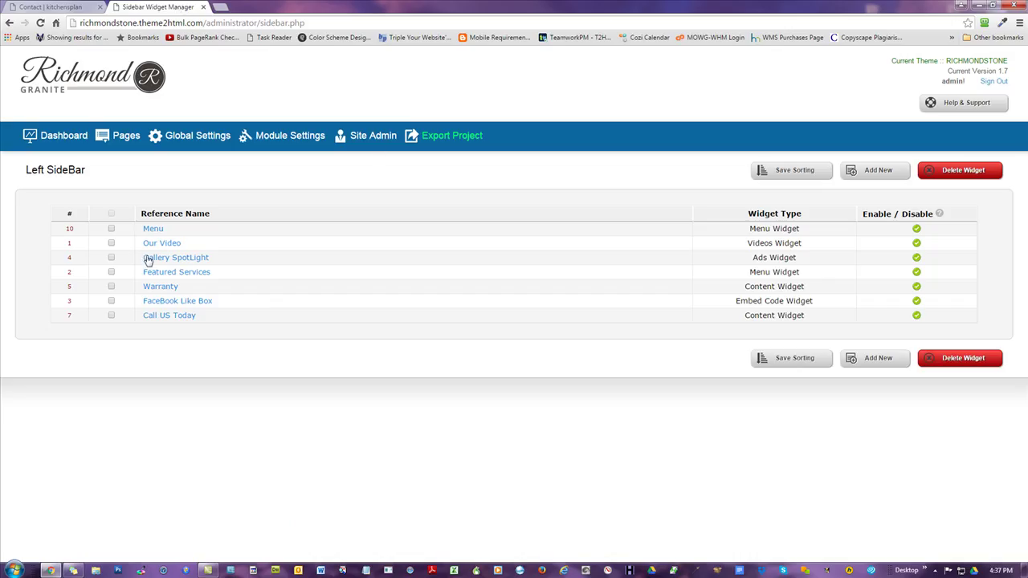
left_click(163, 287)
left_click(504, 427)
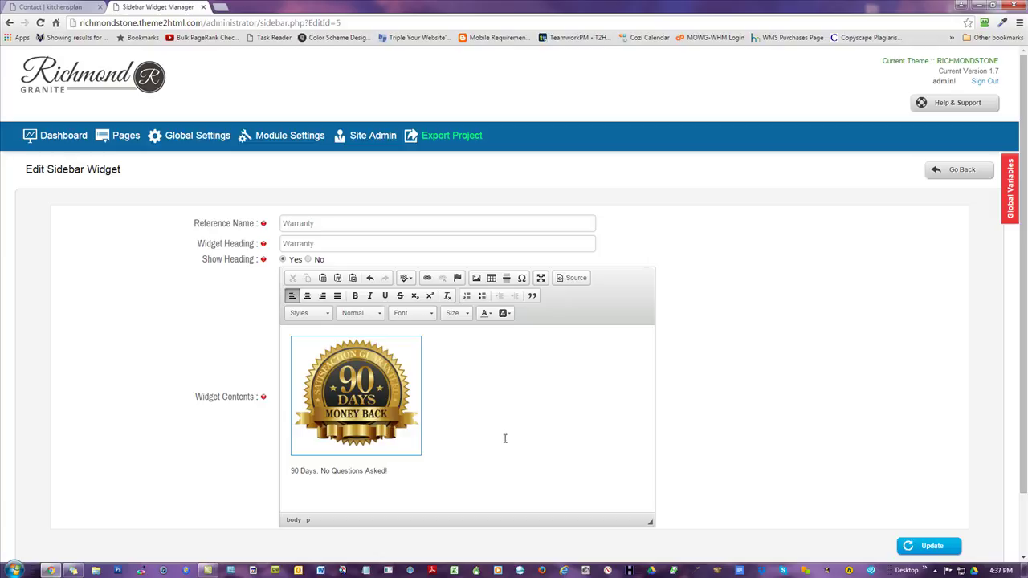
- Set the warranty caption line to font size 24
triple_click(393, 466)
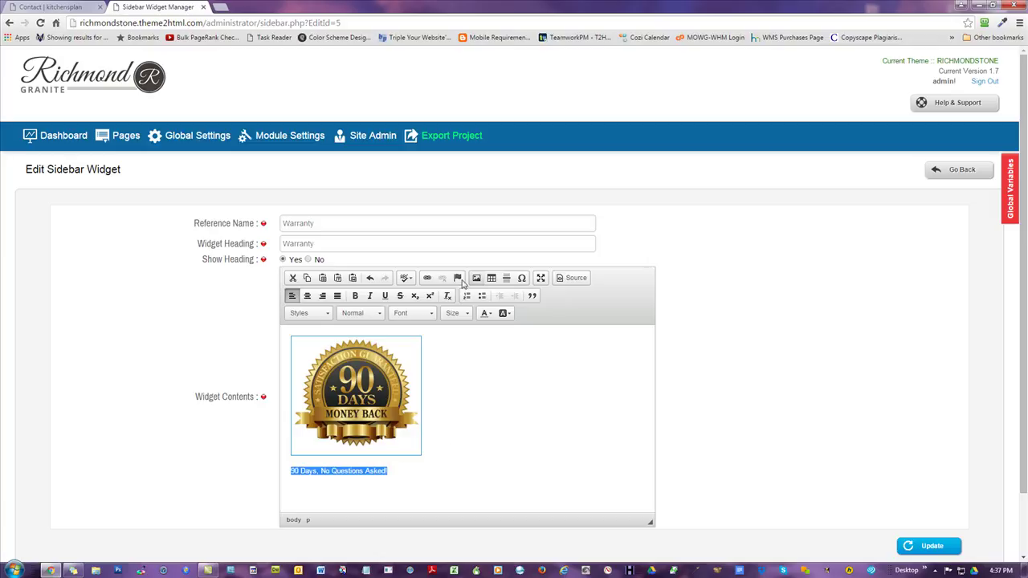
left_click(455, 314)
scroll(461, 377, "down", 5)
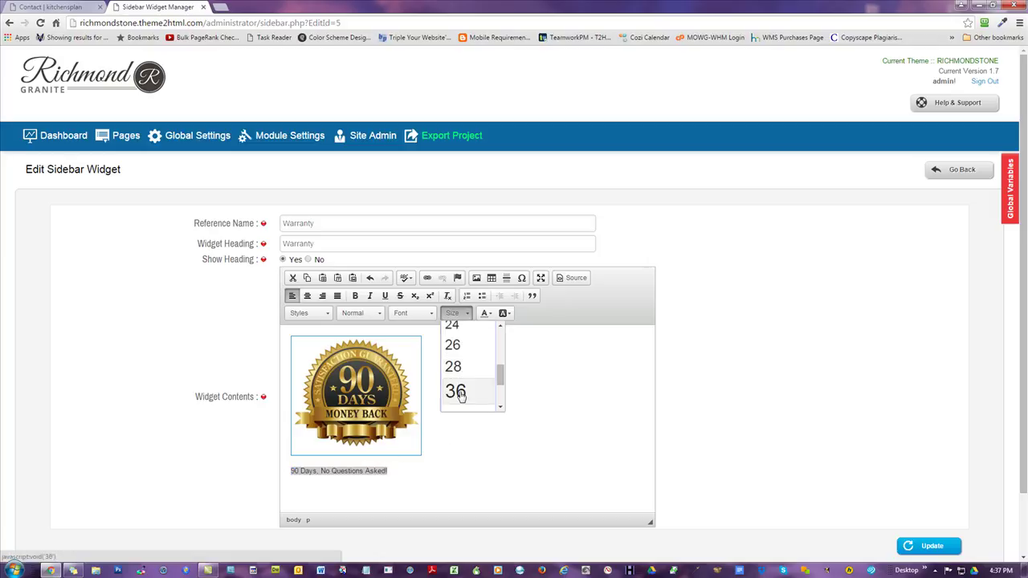
left_click(459, 392)
left_click(453, 314)
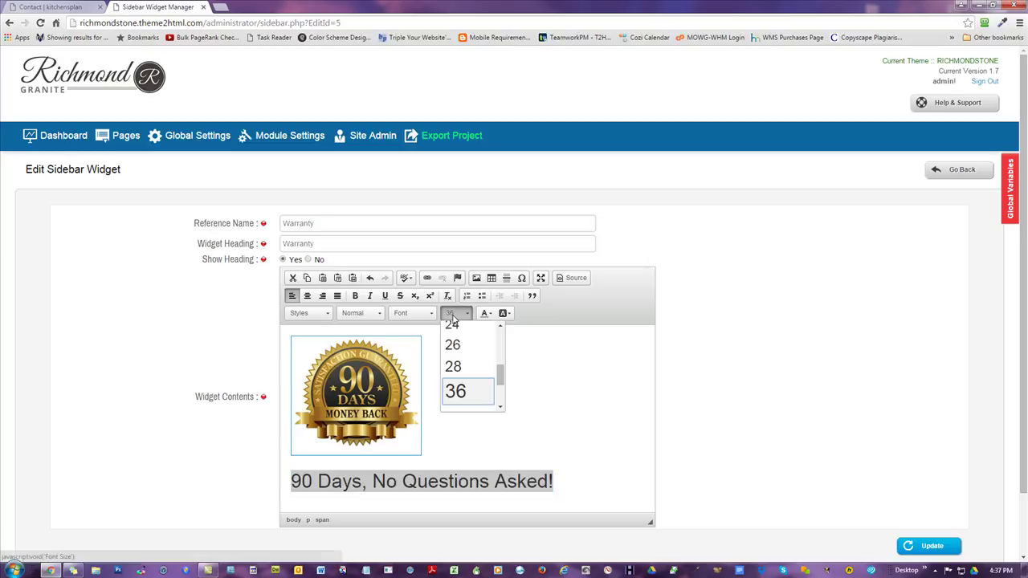
left_click(453, 366)
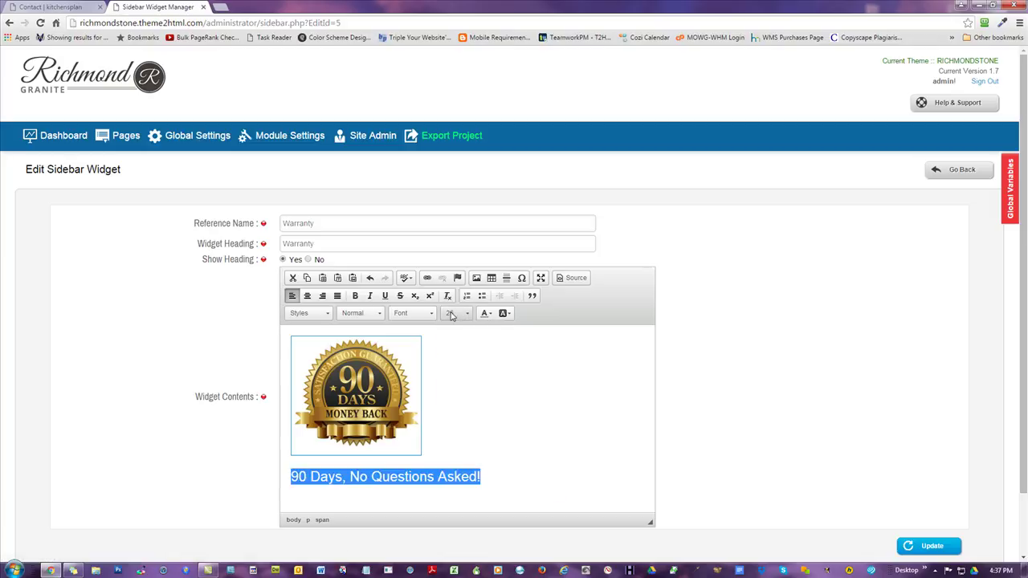
left_click(452, 314)
scroll(458, 370, "up", 2)
left_click(459, 372)
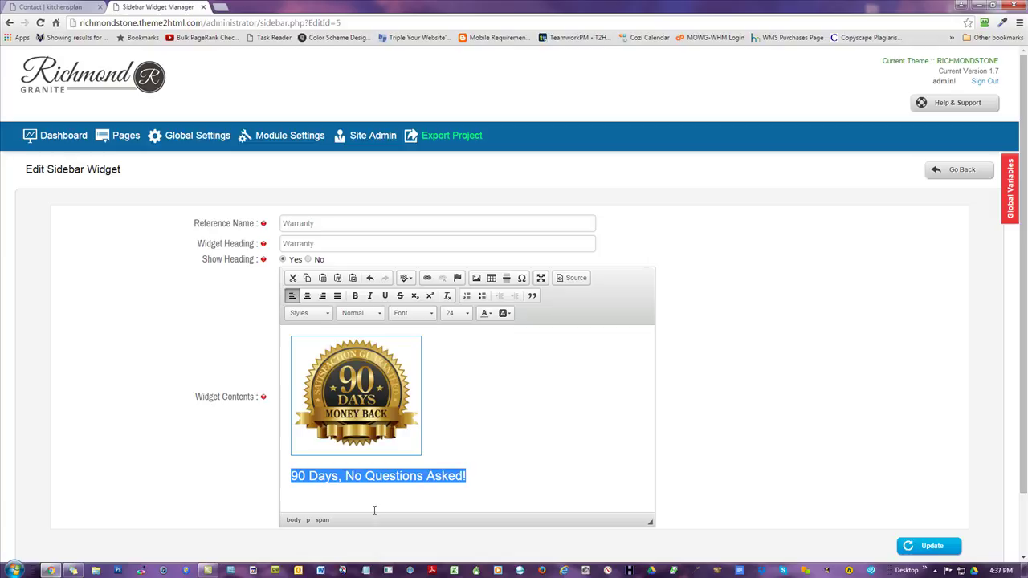
- Split the caption into '90 Days:' and a yellow-highlighted 'No Questions Asked!', save, and reload Contact
left_click(345, 476)
key("BackSpace")
key("BackSpace")
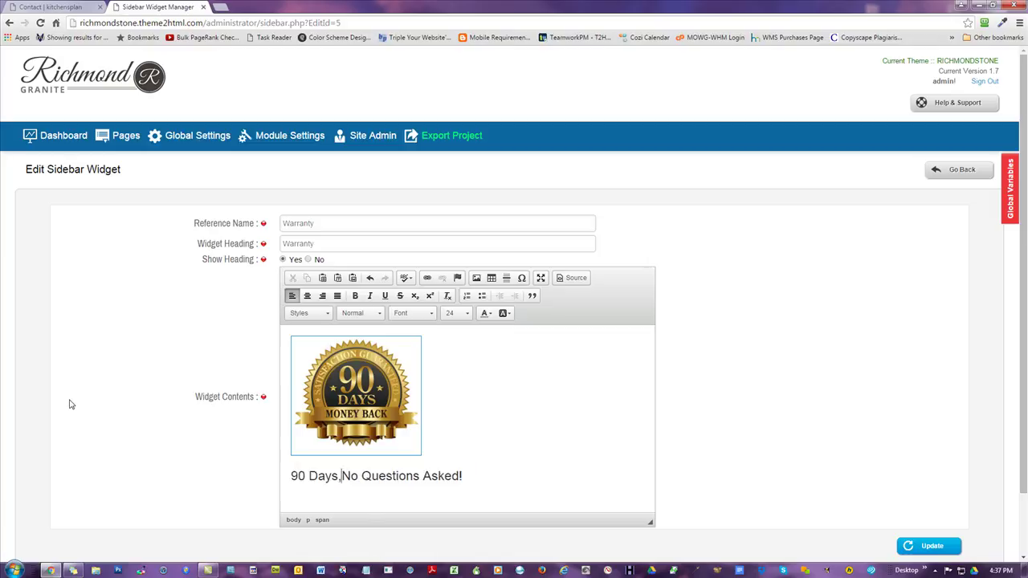
type(":")
key("Return")
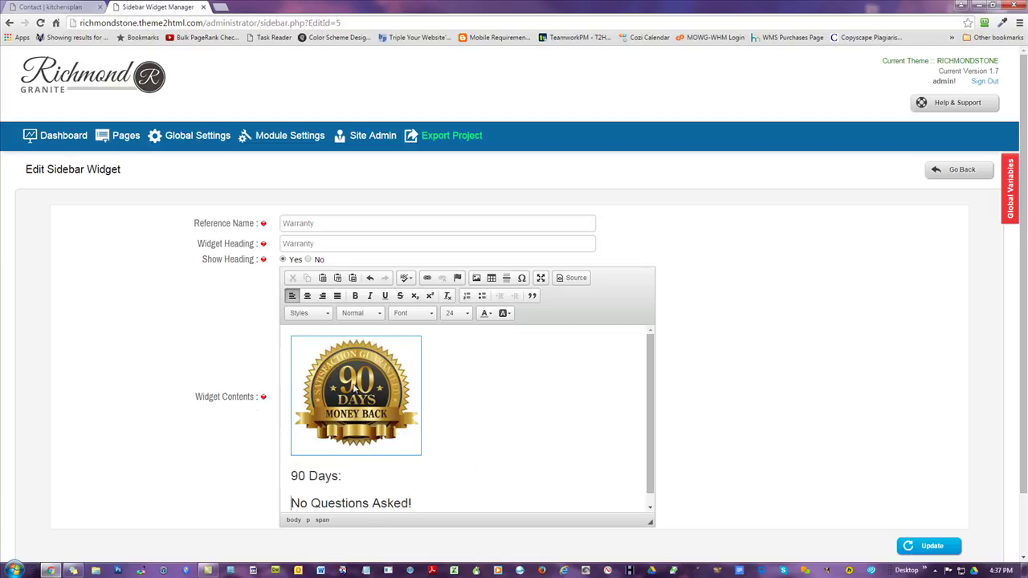
scroll(450, 409, "down", 1)
left_click_drag(425, 420, 286, 414)
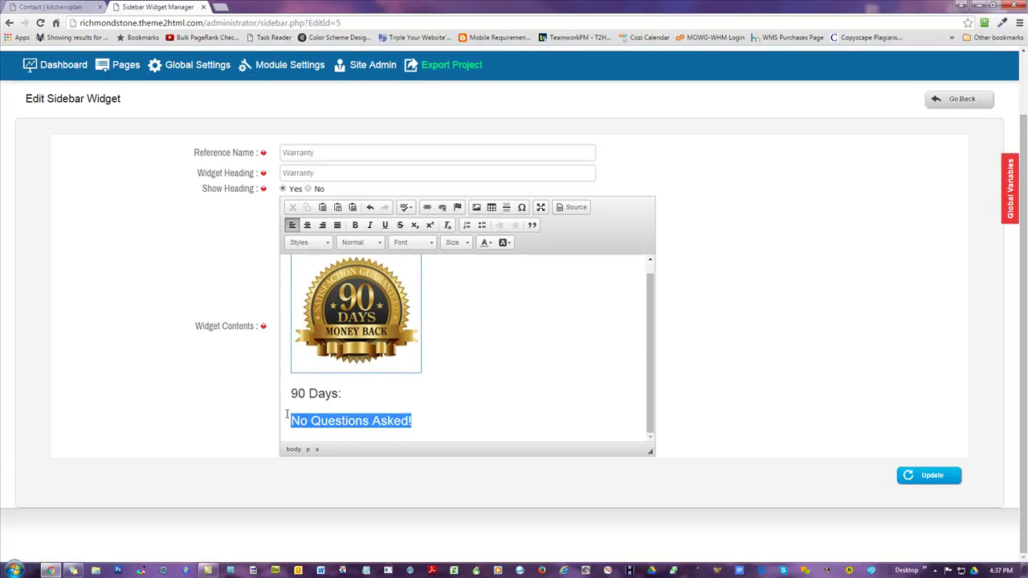
left_click(504, 242)
left_click(522, 295)
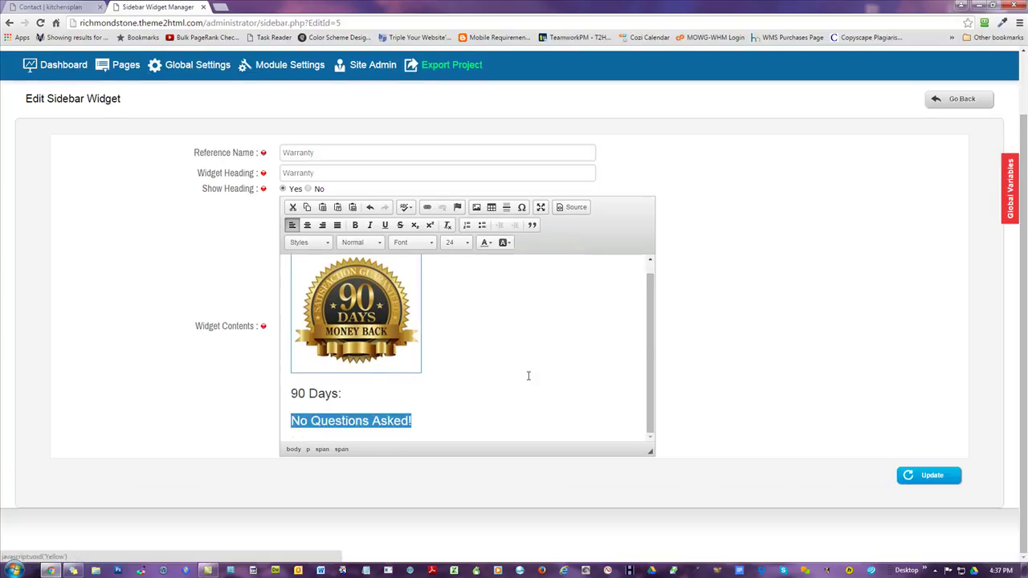
left_click(508, 404)
left_click(929, 475)
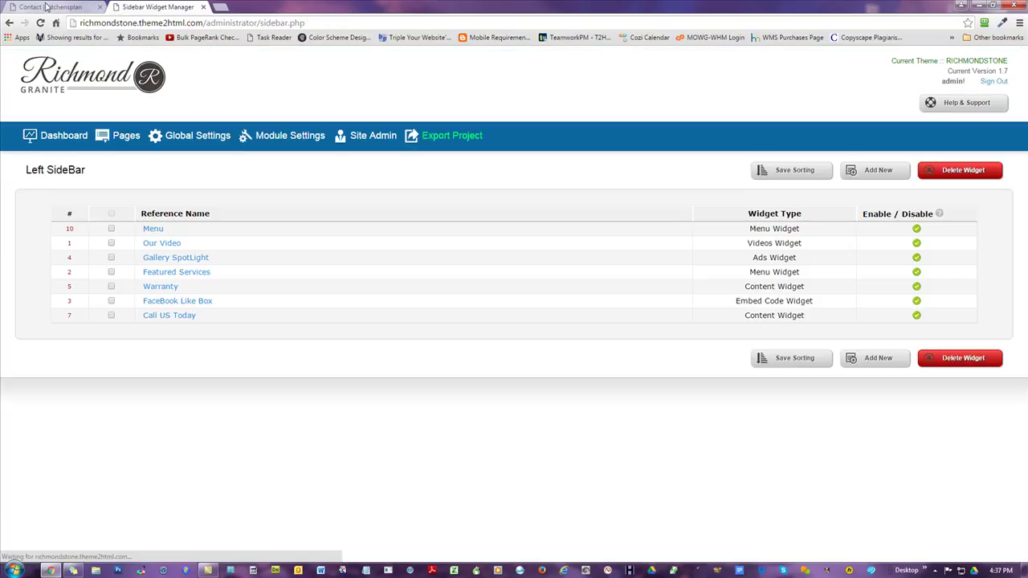
left_click(50, 7)
left_click(41, 22)
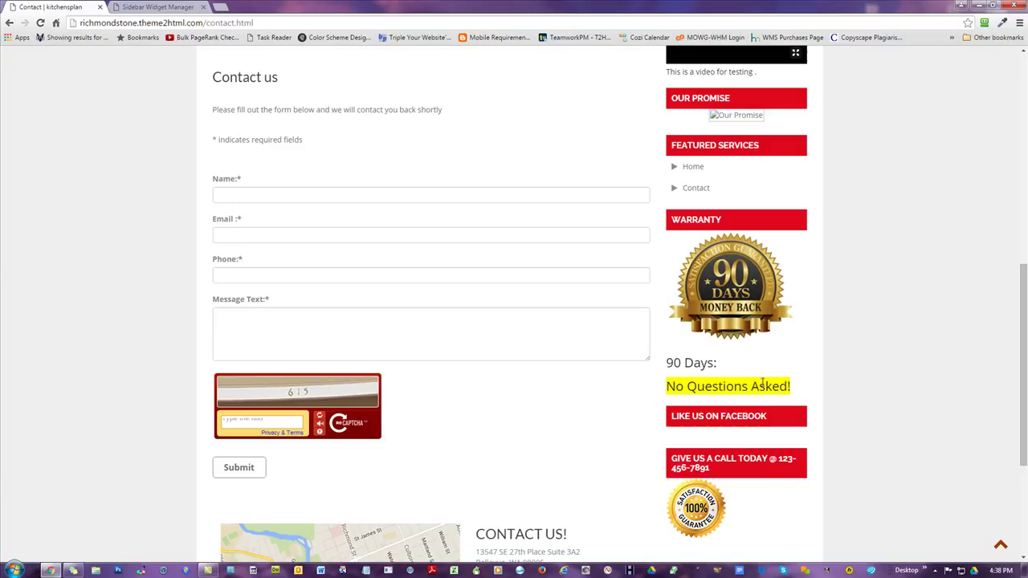
- Centre the '90 Days:' and 'No Questions Asked!' caption lines and update the Warranty widget
left_click(158, 7)
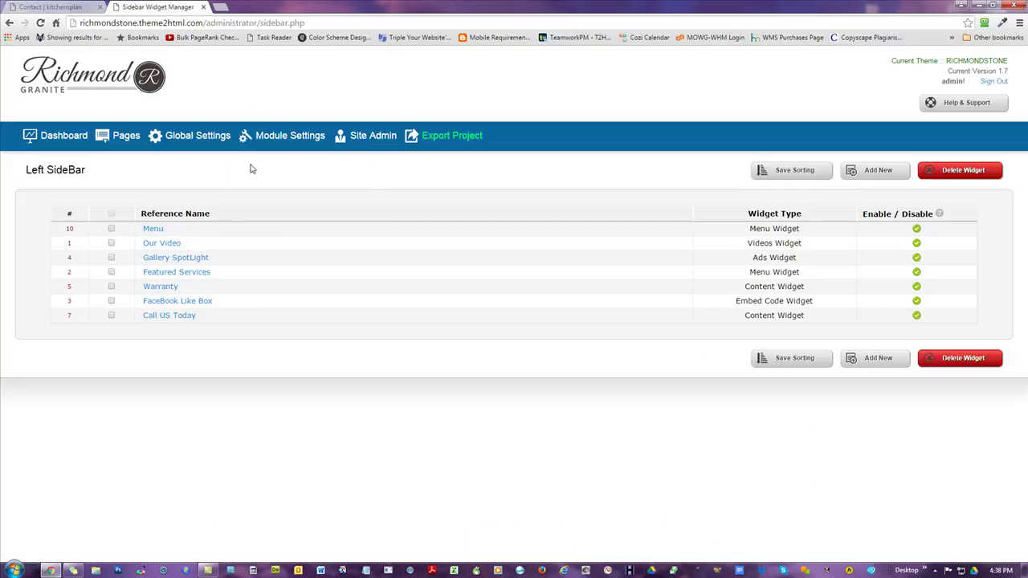
left_click(159, 287)
scroll(833, 332, "down", 1)
left_click_drag(449, 431, 291, 403)
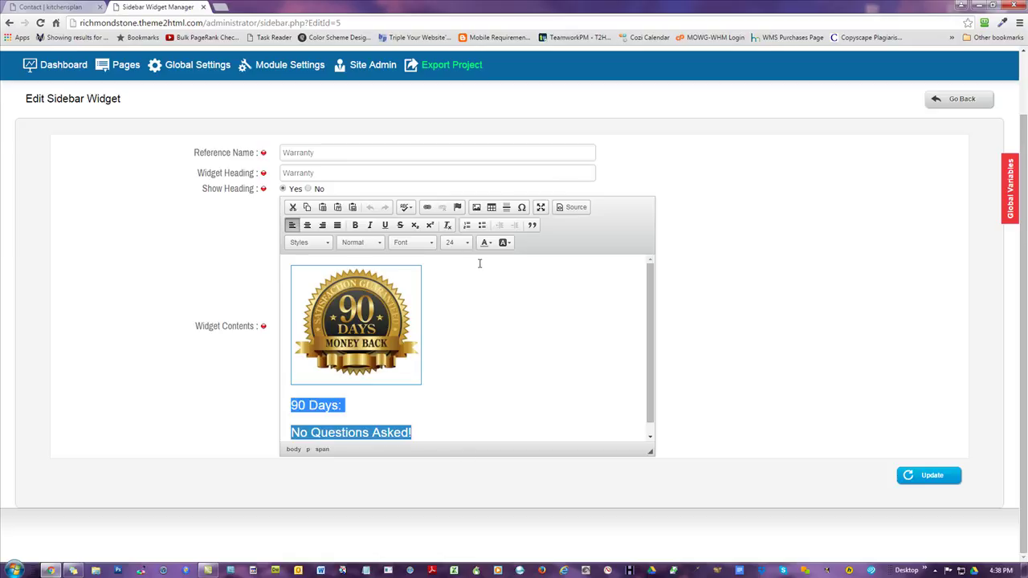
left_click(308, 226)
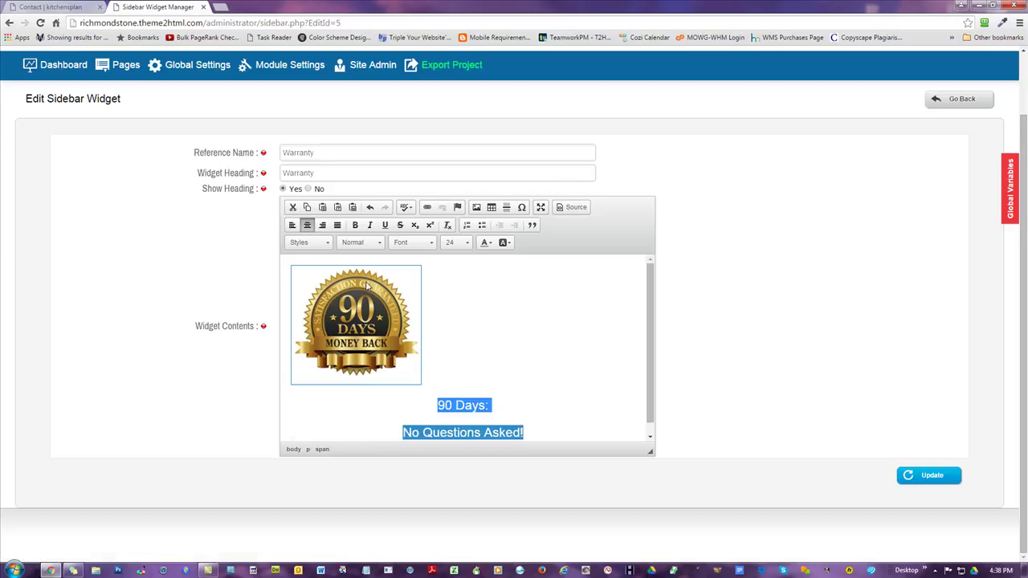
left_click(387, 317)
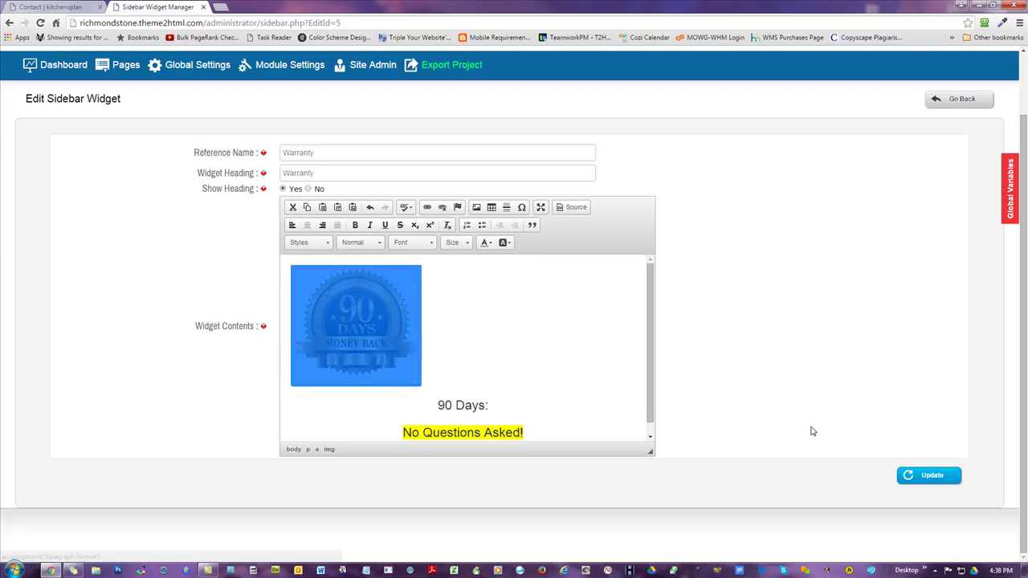
left_click(929, 474)
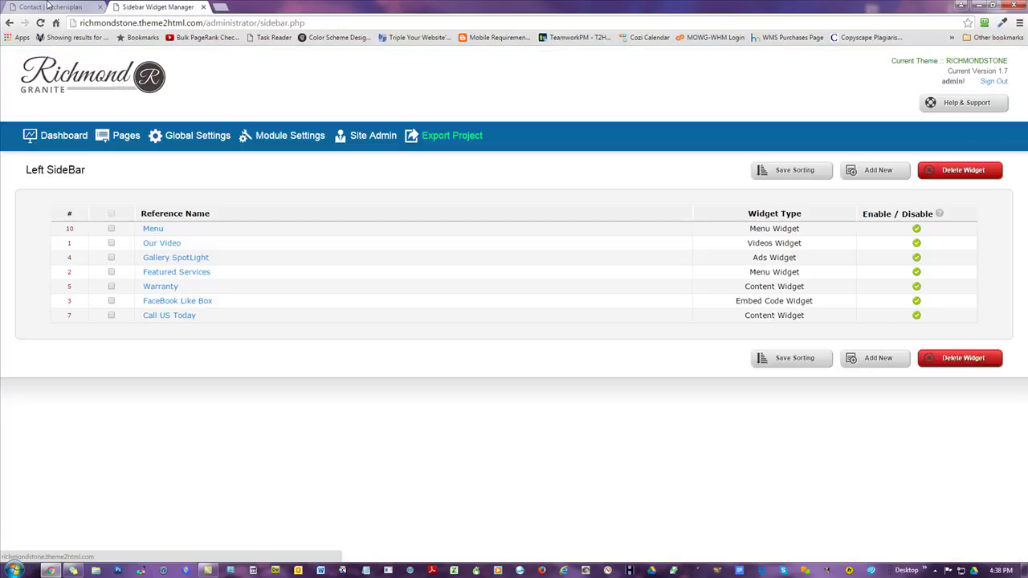
left_click(50, 6)
- Reload the Contact page, scroll up to the Our Atlantic City Video widget, then return to the widget manager
left_click(39, 22)
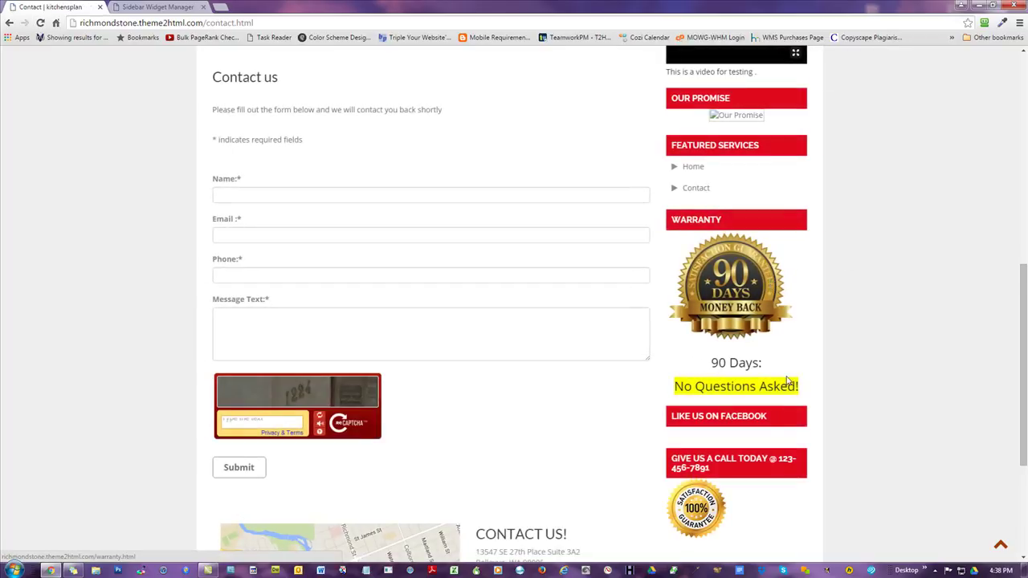
scroll(939, 298, "up", 1)
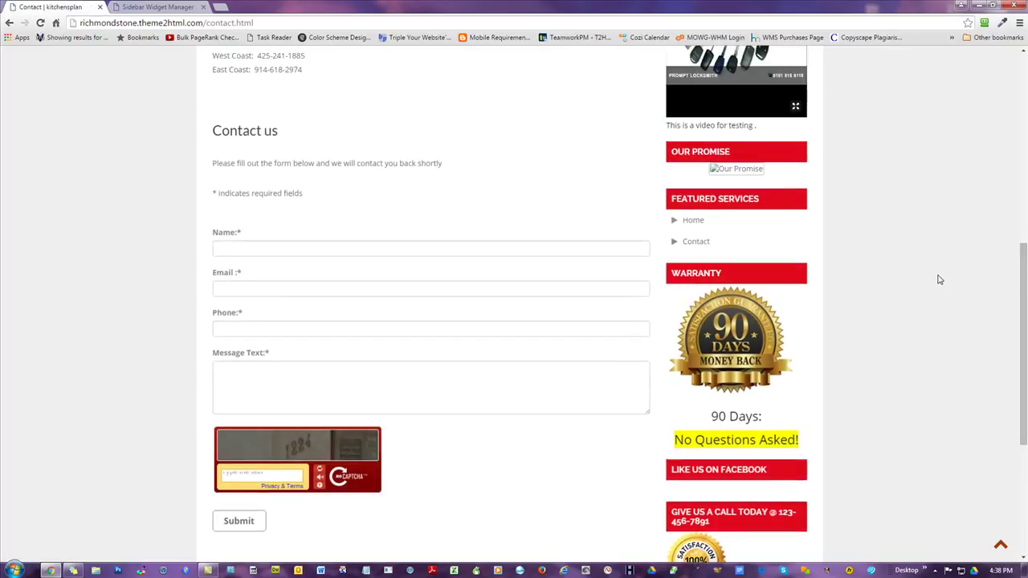
scroll(929, 279, "up", 2)
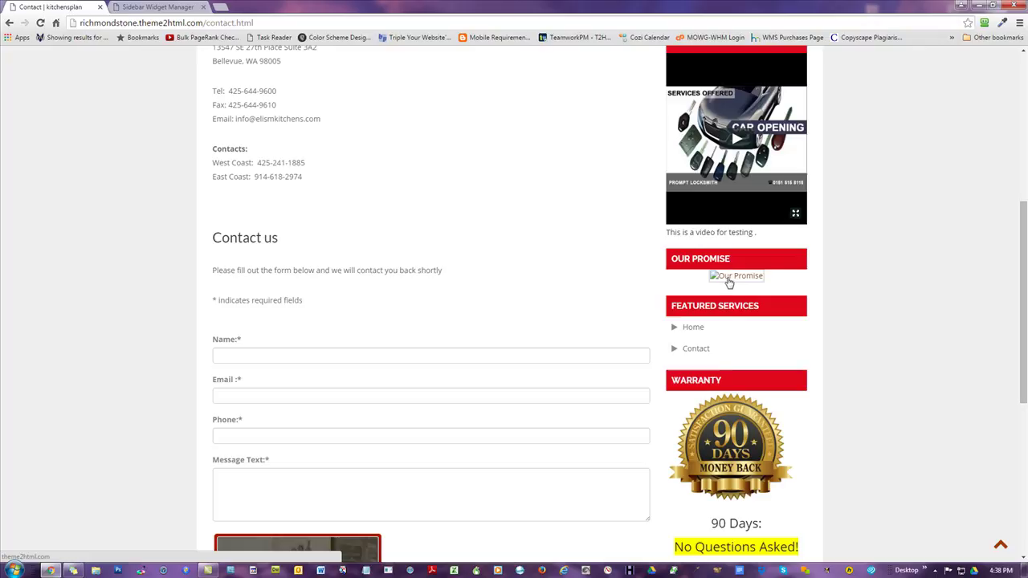
scroll(883, 265, "up", 2)
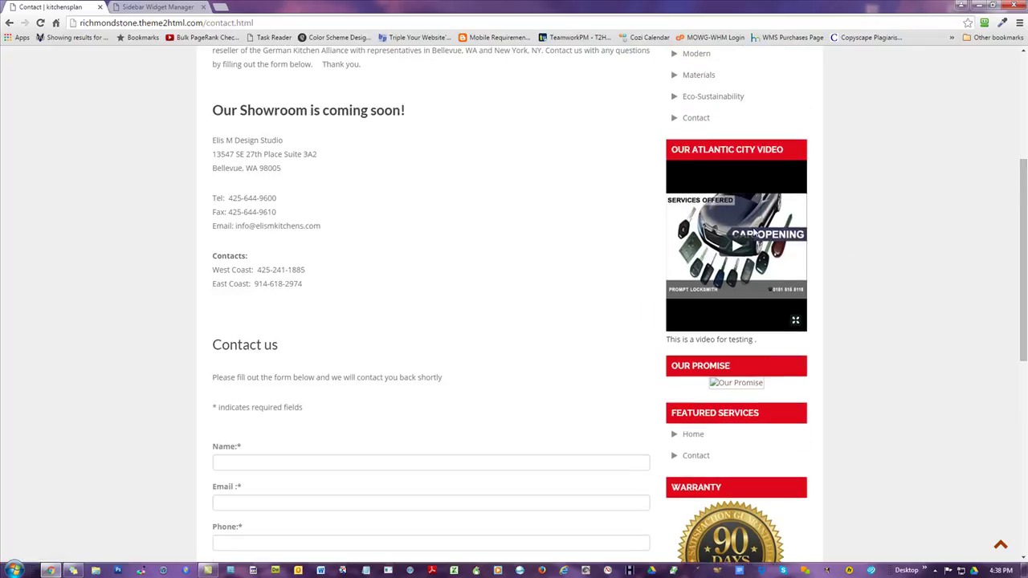
left_click(130, 7)
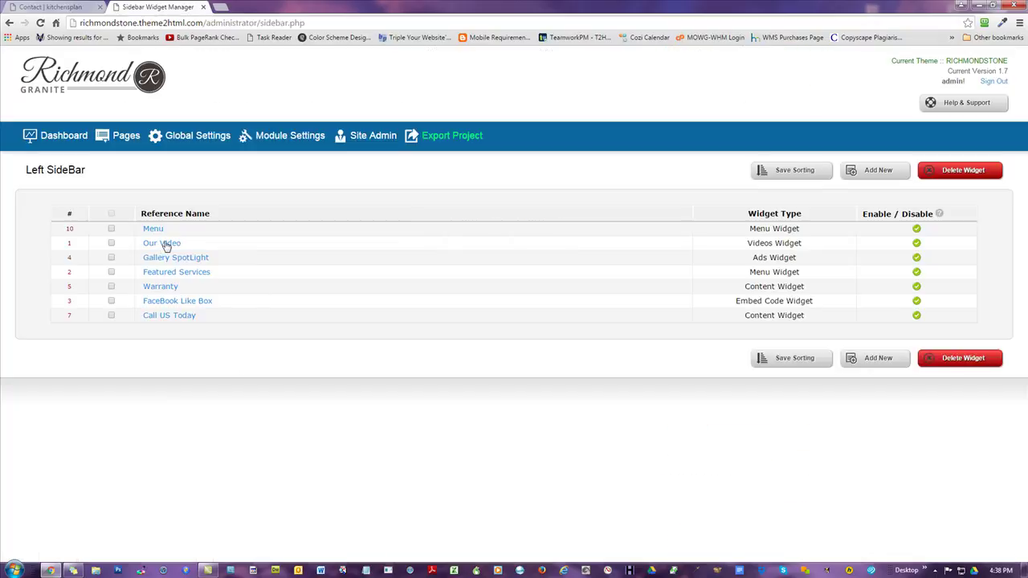
- Reload the Our Video widget form, set Video From to YouTube, and select the old ID 74096433
key("F5")
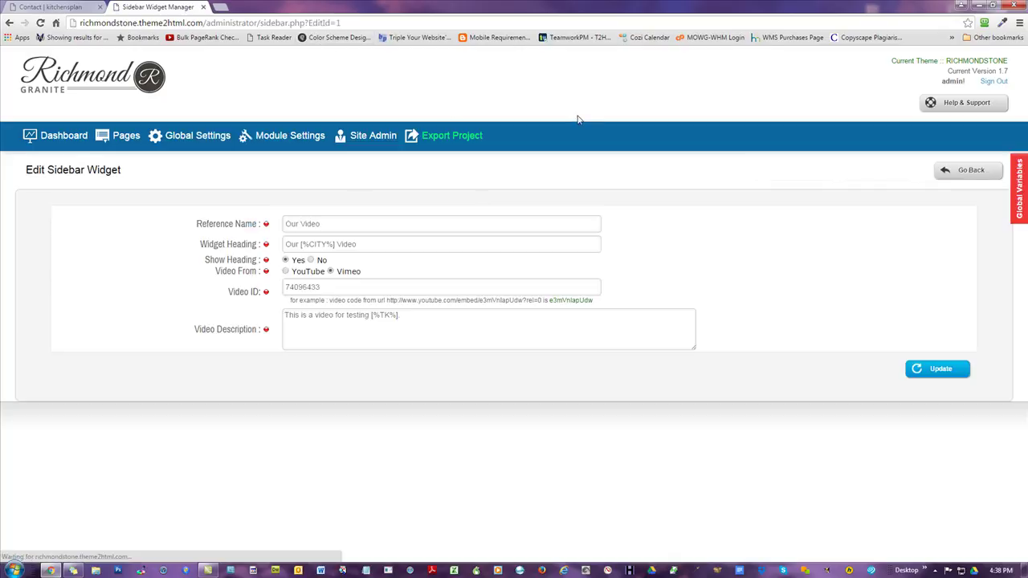
left_click_drag(338, 224, 88, 193)
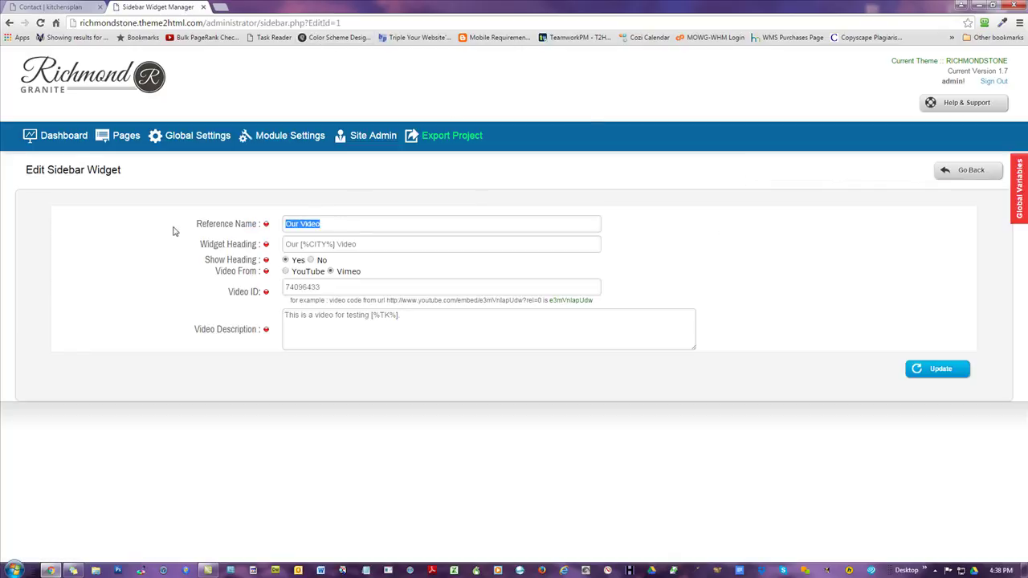
left_click_drag(377, 246, 175, 231)
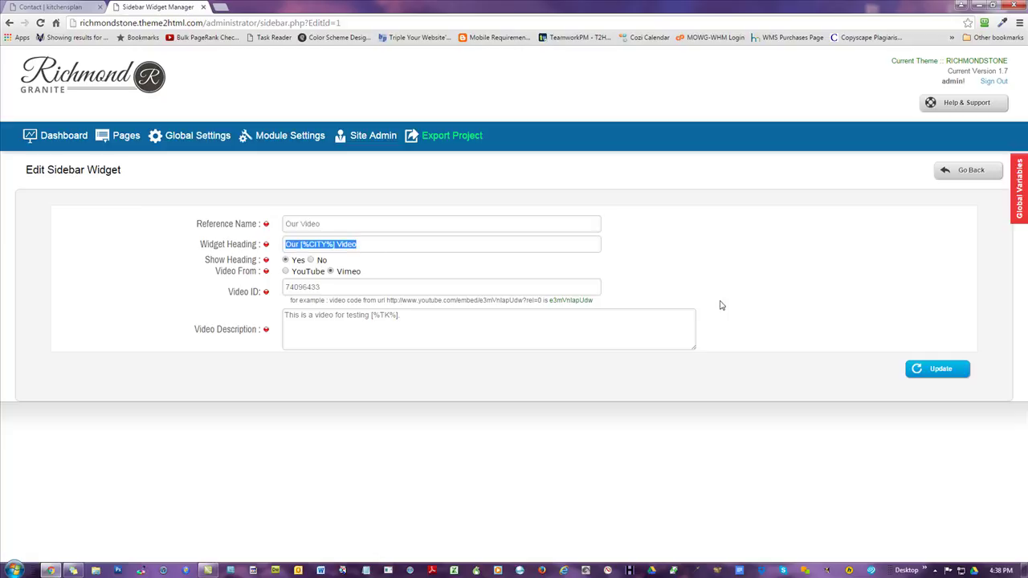
left_click(286, 272)
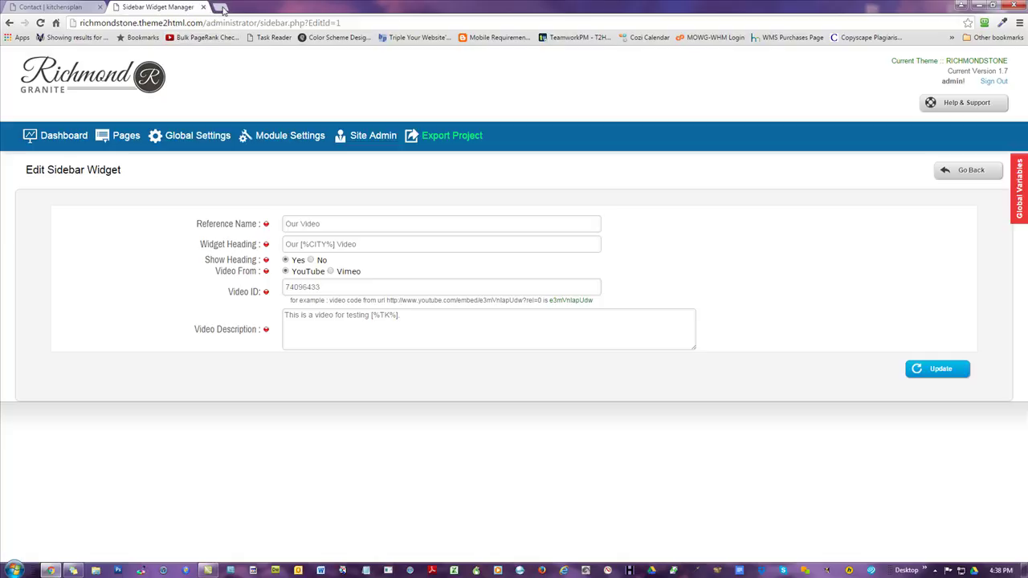
left_click_drag(339, 284, 198, 310)
- Go to youtube.com in a new browser tab
key("ctrl+t")
type("youtube.com")
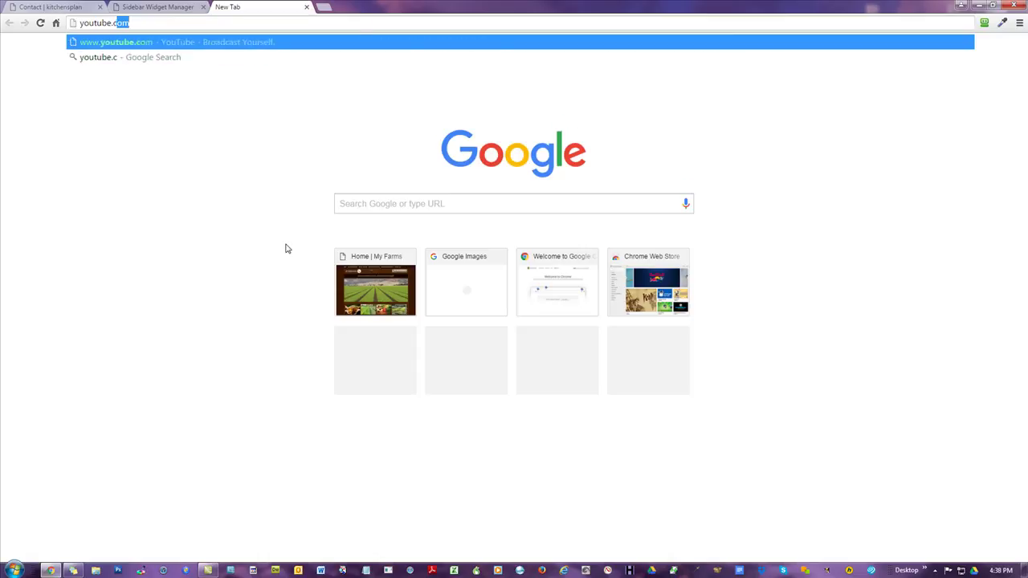
key("Return")
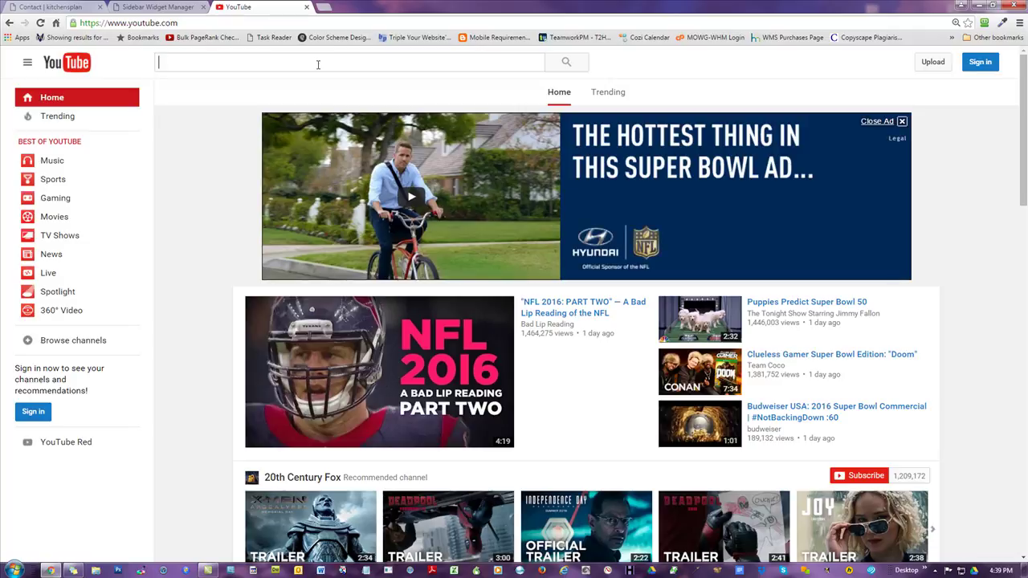
- Search YouTube for 'granite countertops' and scroll through the results
left_click(318, 64)
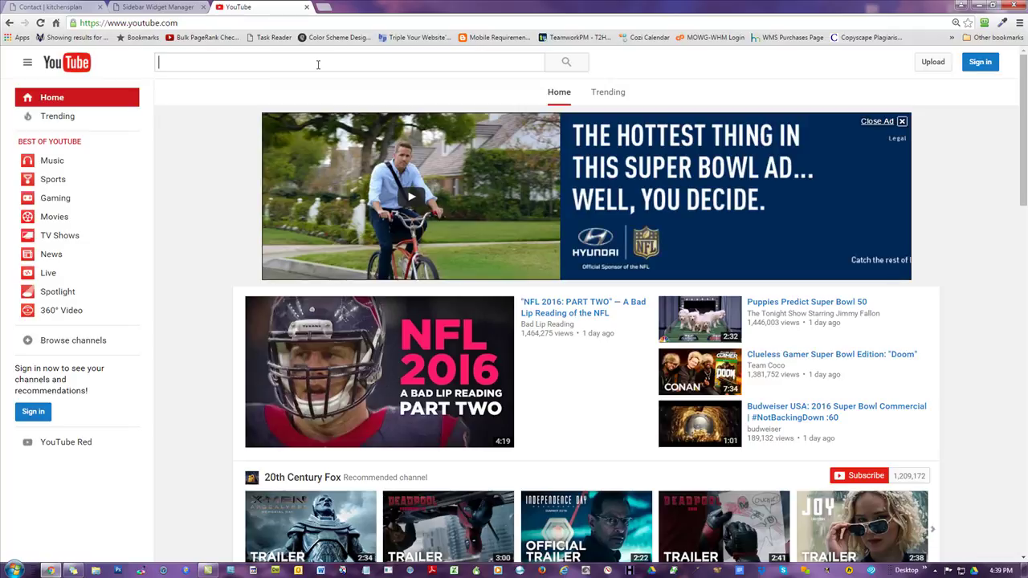
type("granit")
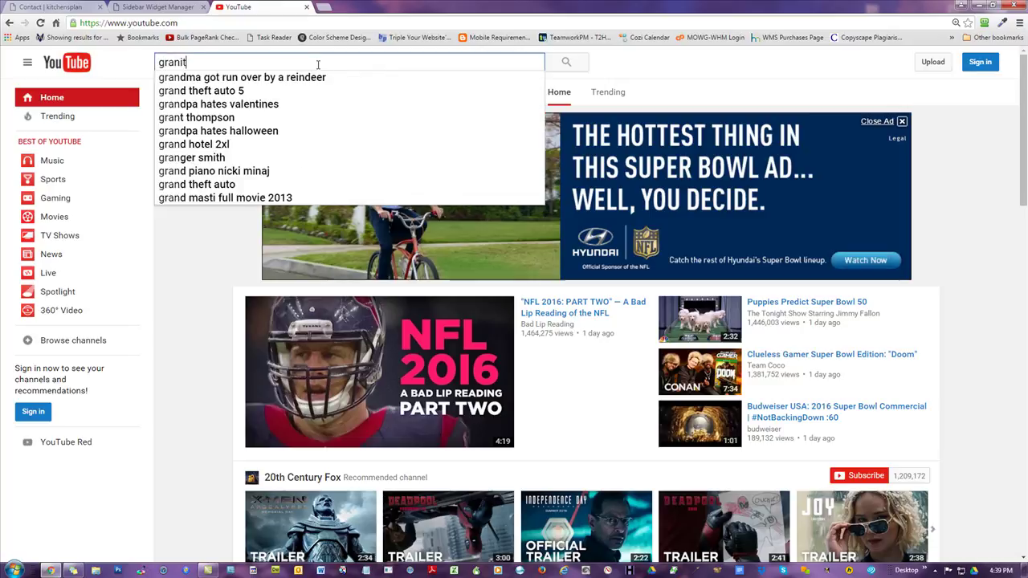
type("e countertops")
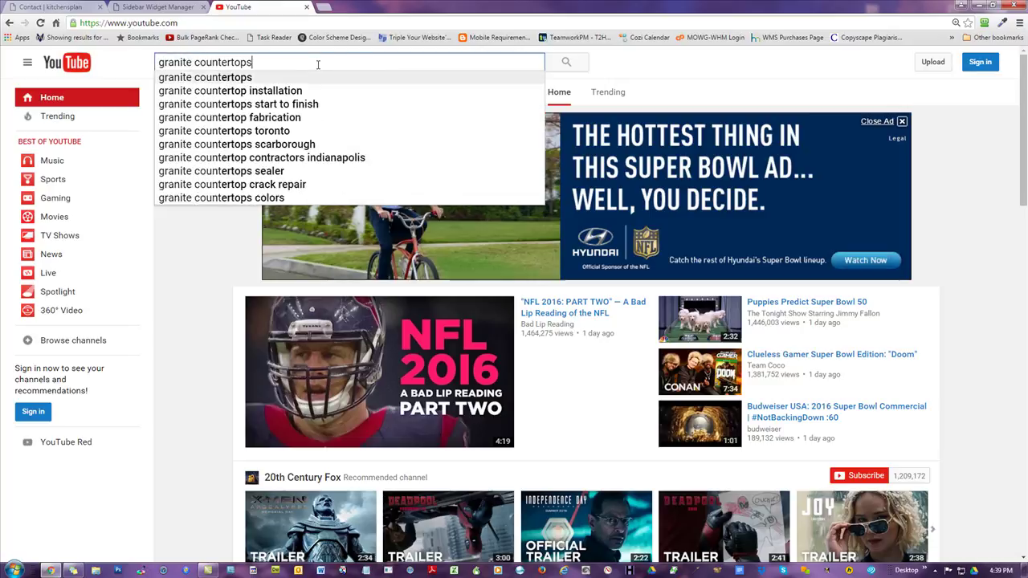
key("Return")
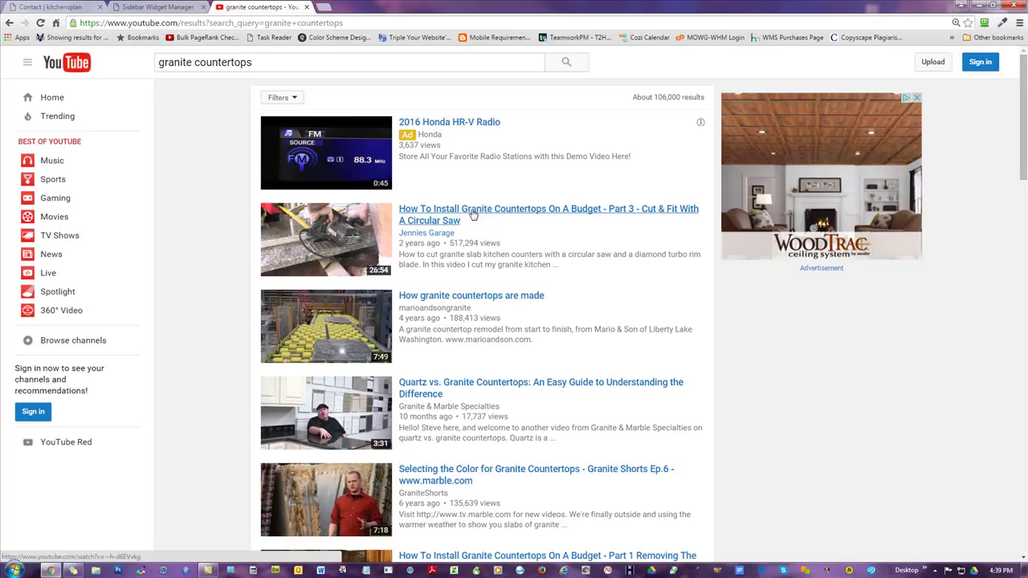
scroll(474, 216, "down", 1)
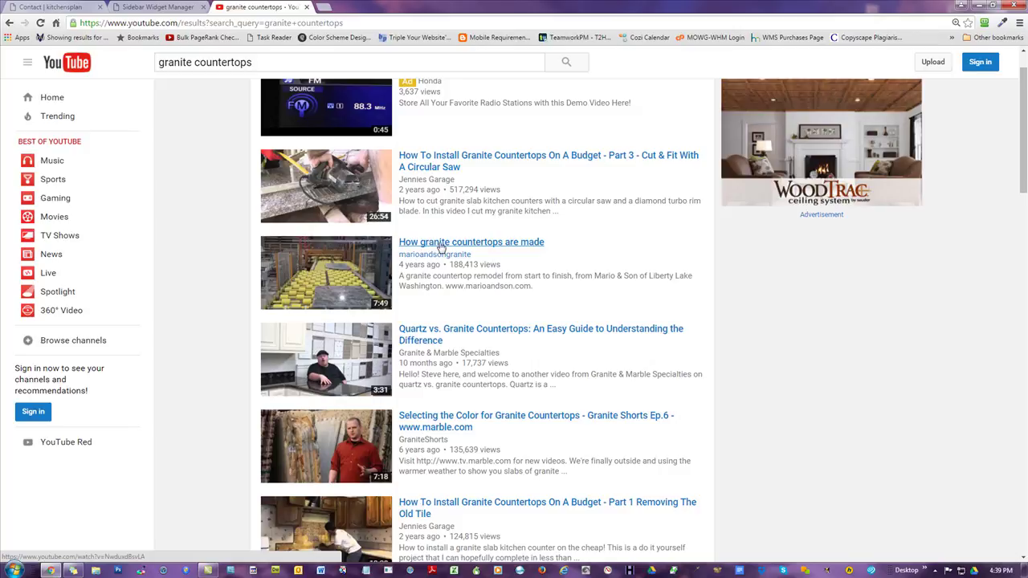
left_click(441, 248)
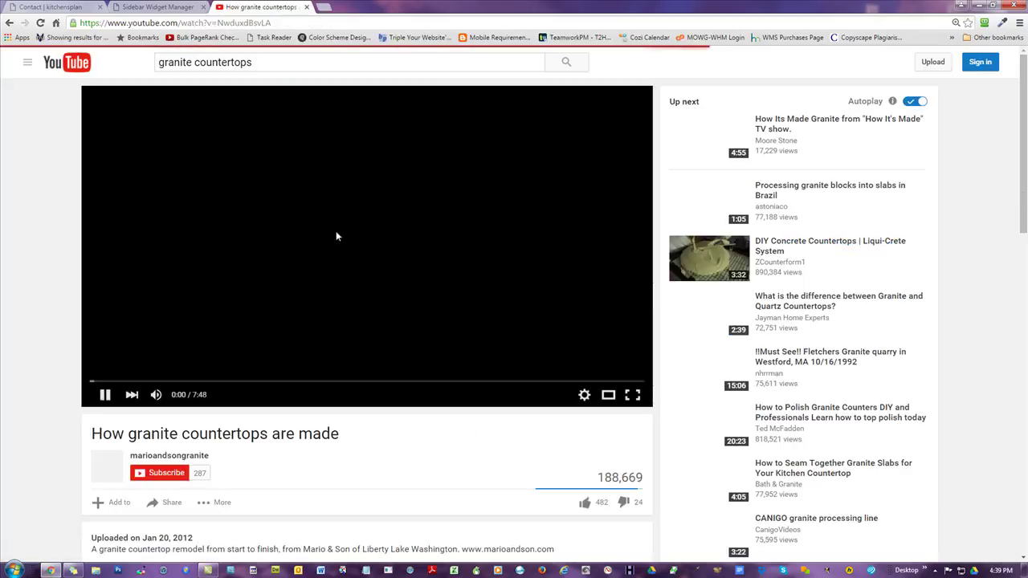
left_click(103, 395)
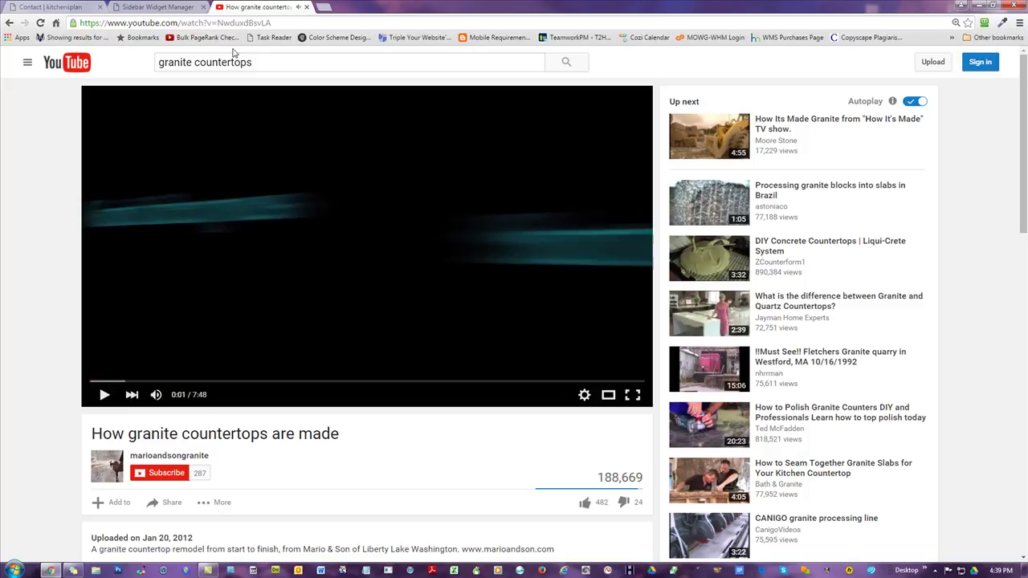
left_click(165, 8)
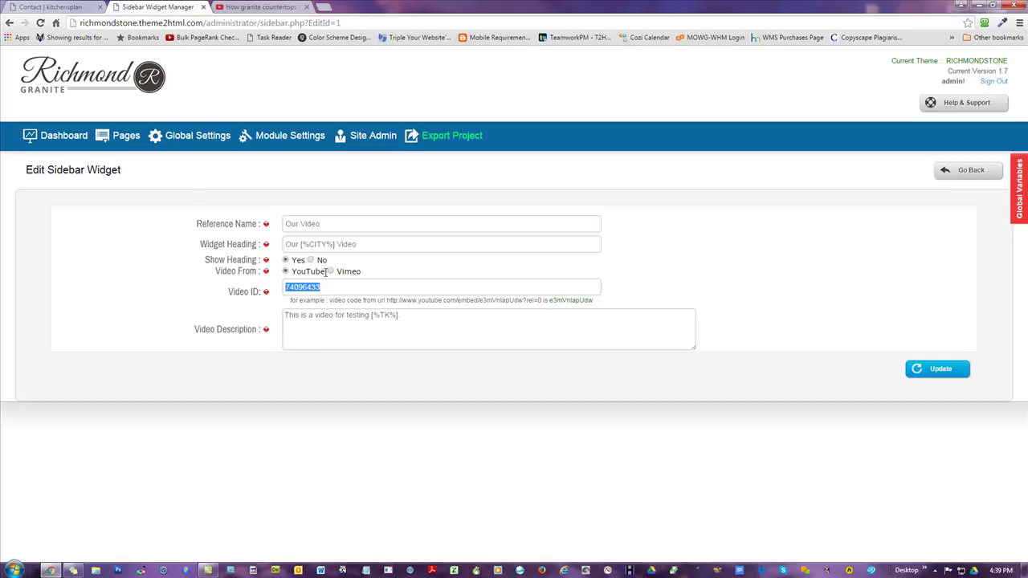
left_click(330, 272)
left_click(258, 8)
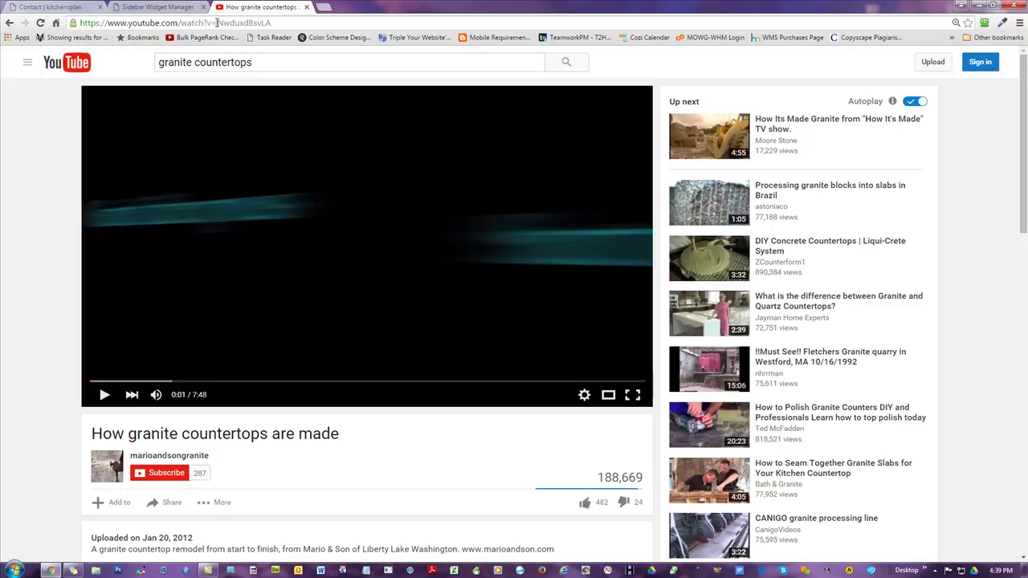
left_click_drag(216, 22, 181, 22)
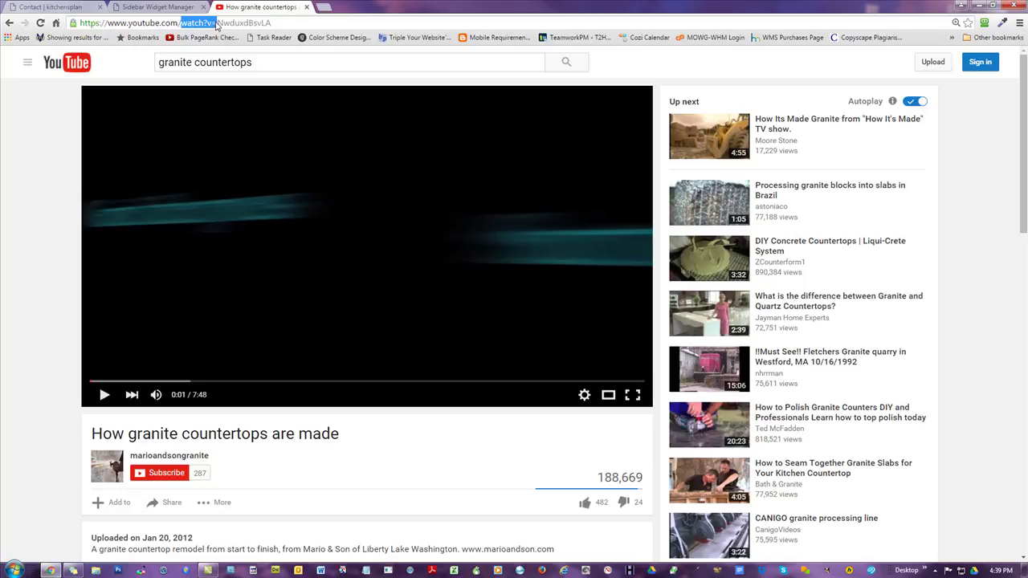
left_click_drag(219, 22, 275, 23)
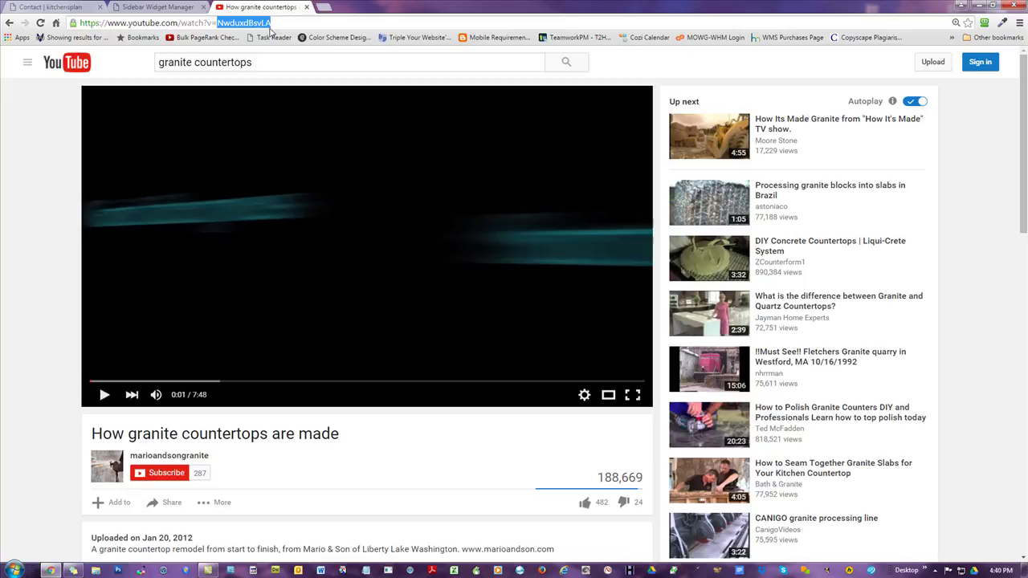
left_click(275, 22)
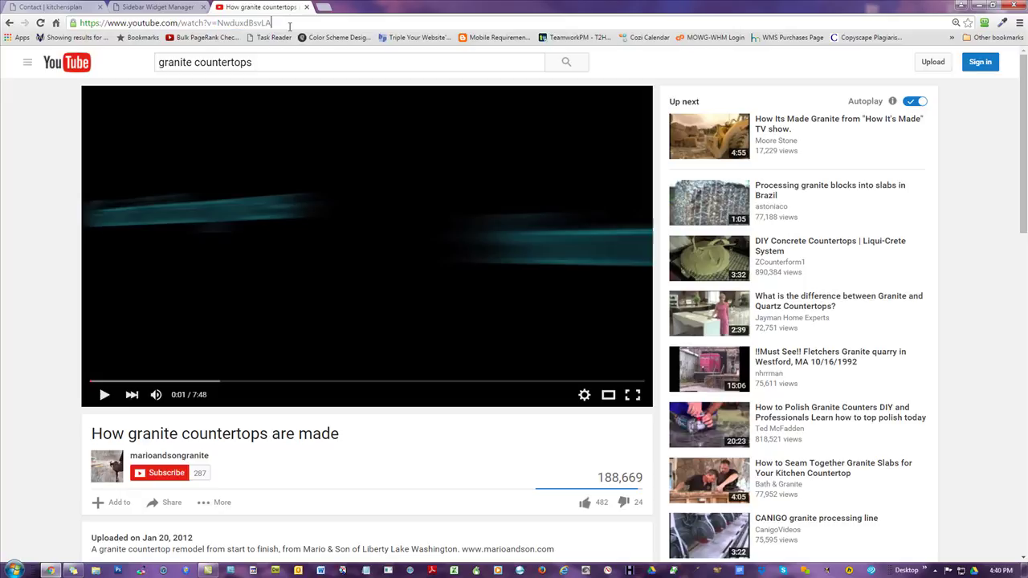
type("&SFJwrjkl")
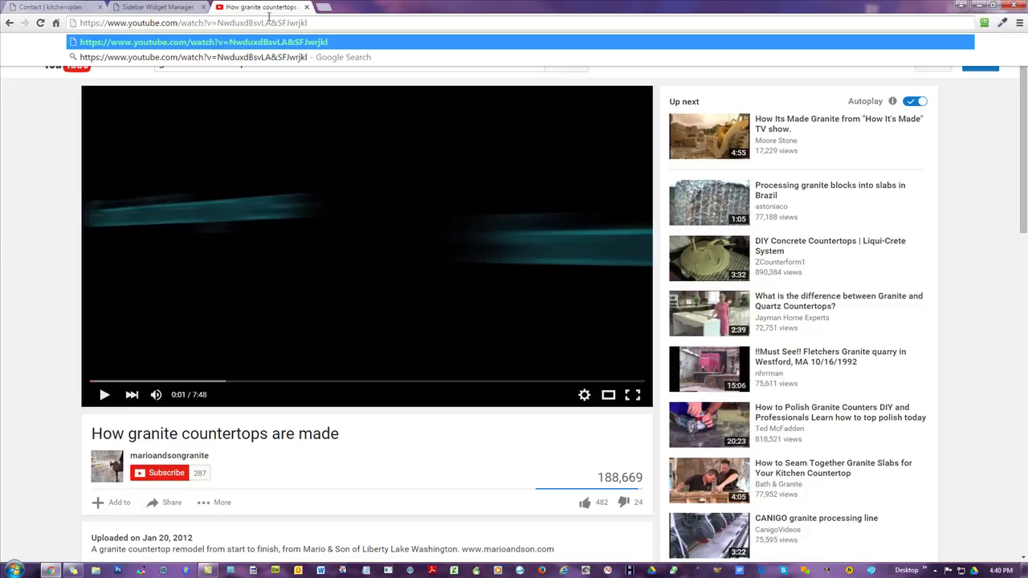
double_click(275, 22)
left_click(241, 23)
type("-")
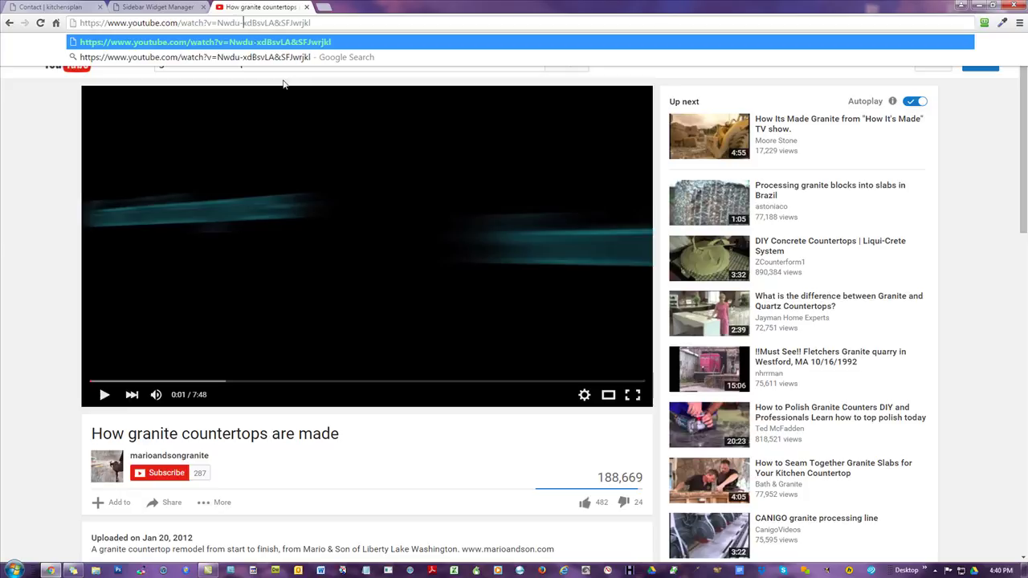
key("Right")
type("_")
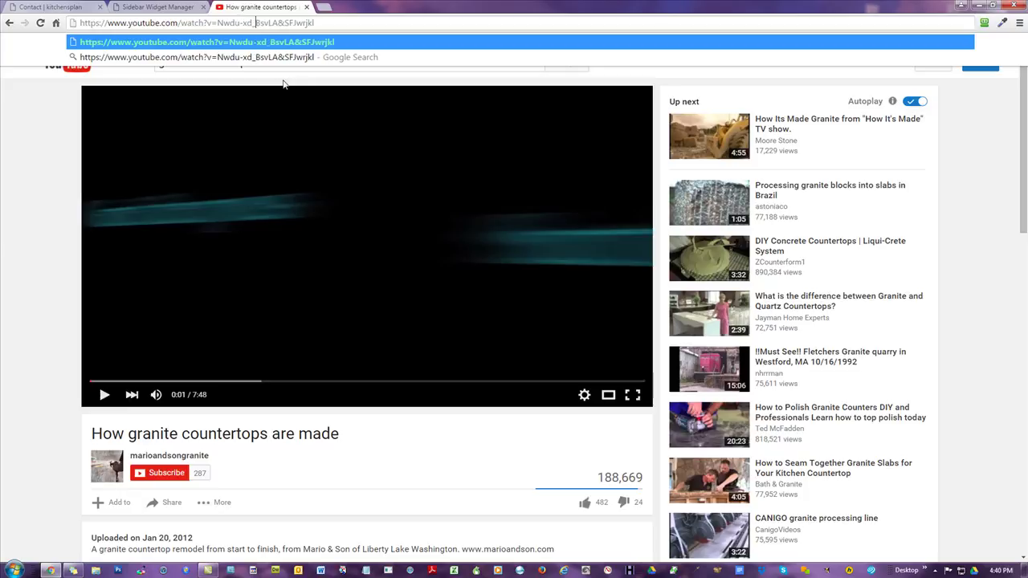
left_click_drag(277, 23, 285, 22)
left_click(278, 23)
left_click(10, 22)
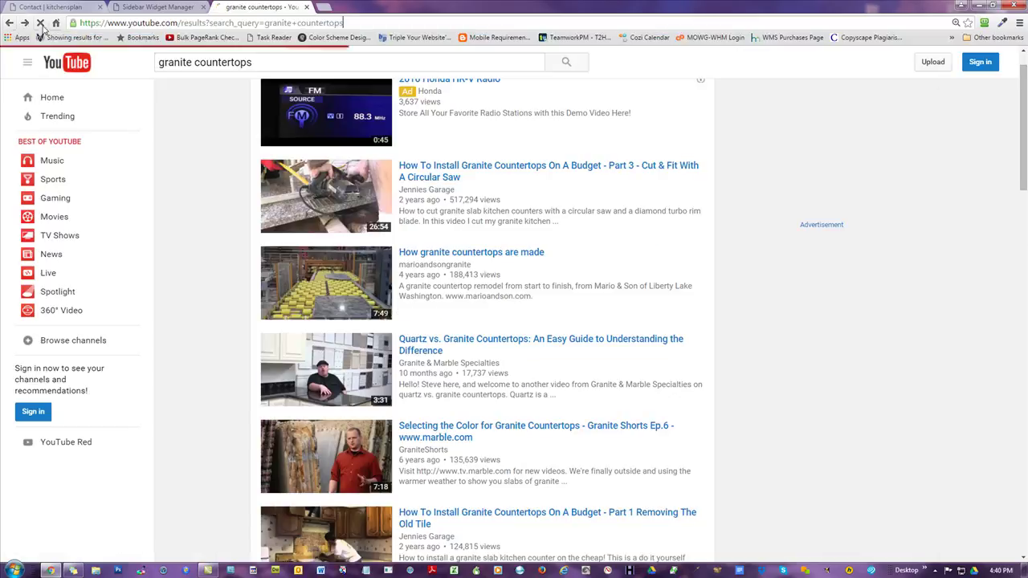
- Copy video ID NwduxdBsvLA from the URL and paste it over 74096433 in the widget form
left_click(24, 23)
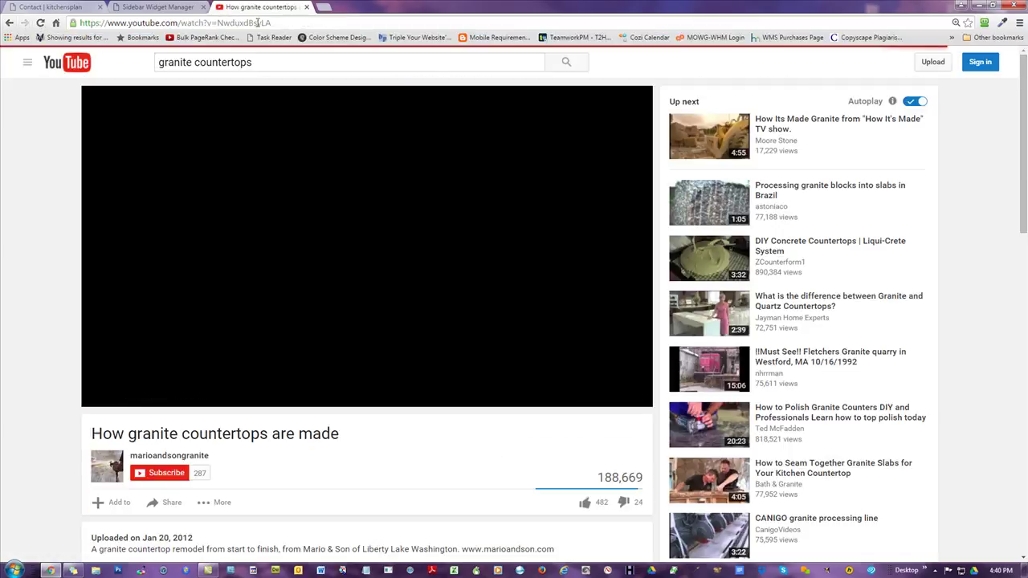
left_click_drag(273, 22, 217, 23)
right_click(238, 23)
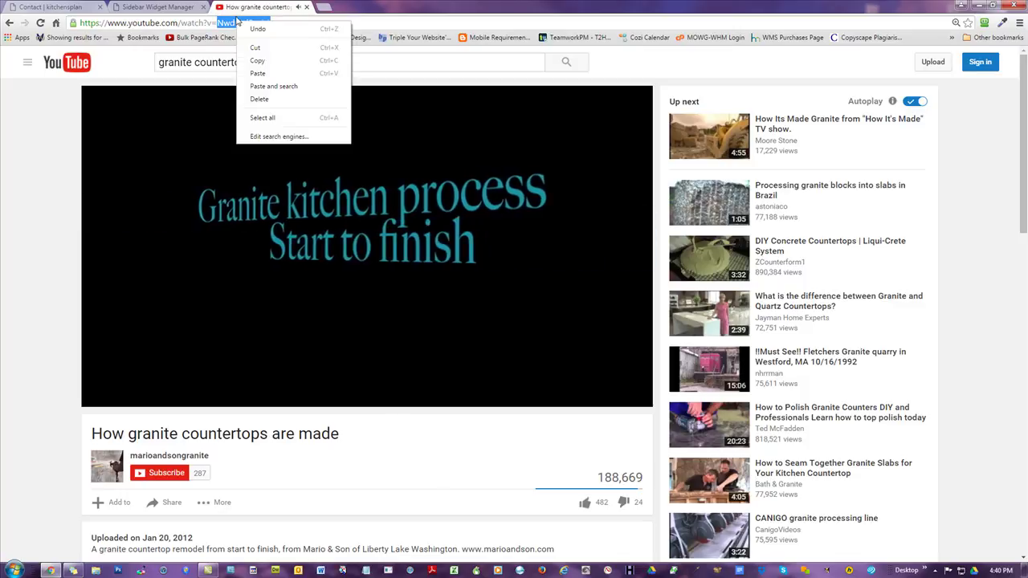
left_click(256, 61)
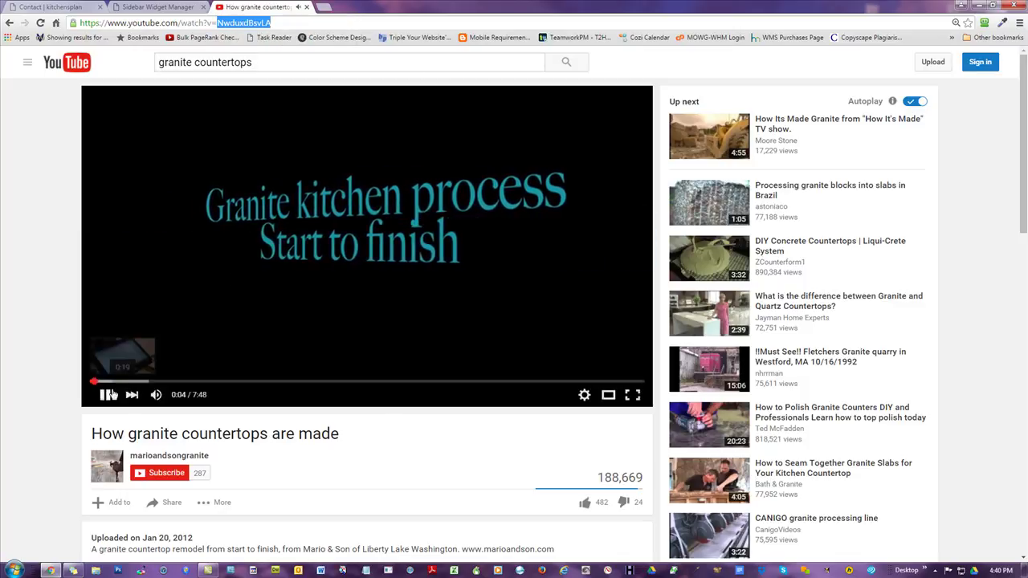
left_click(157, 7)
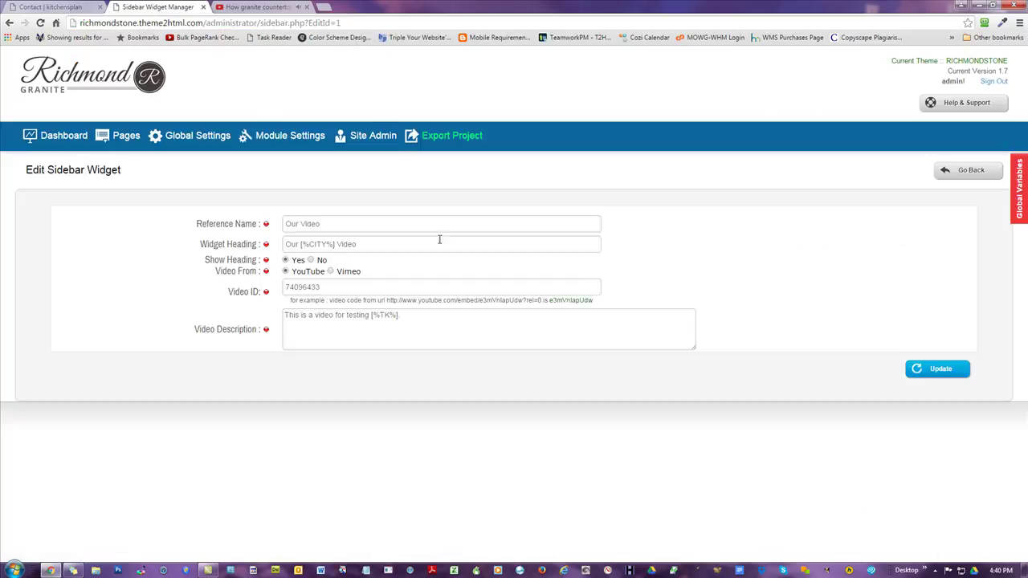
left_click_drag(334, 287, 86, 314)
key("ctrl+v")
- Copy the video's granite countertop remodel description sentence from the YouTube page
left_click(261, 7)
scroll(372, 313, "down", 1)
left_click_drag(372, 313, 285, 440)
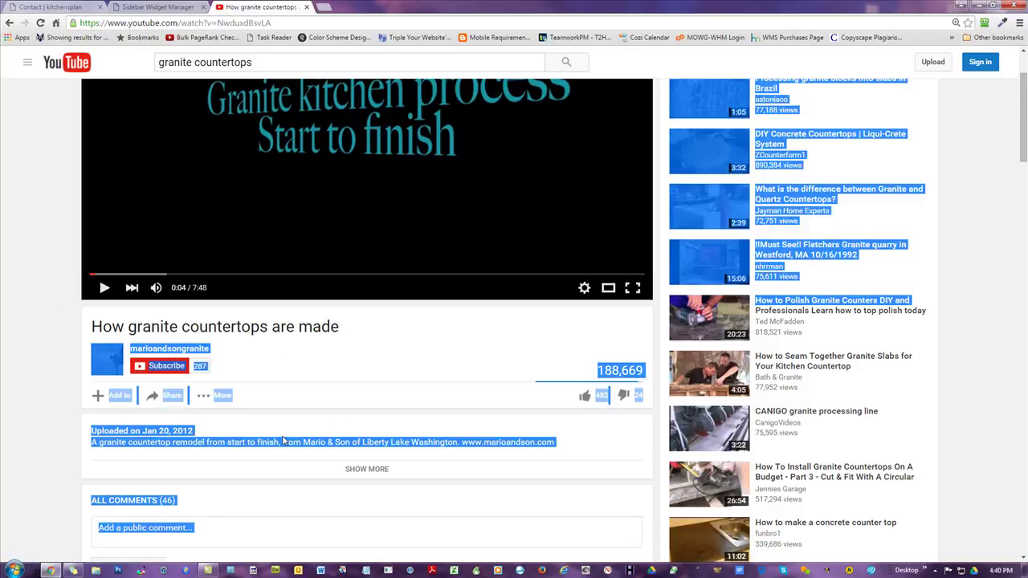
left_click(303, 443)
left_click_drag(463, 442, 89, 443)
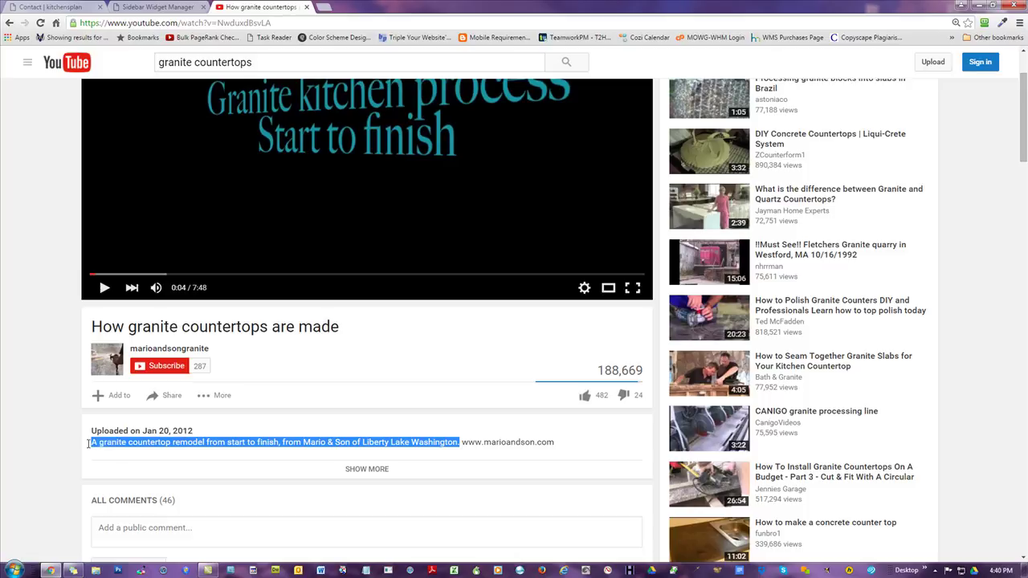
right_click(149, 444)
left_click(171, 453)
- Paste the remodel description over the old testing text, update the widget, and open the Richmond Granite homepage
left_click(140, 6)
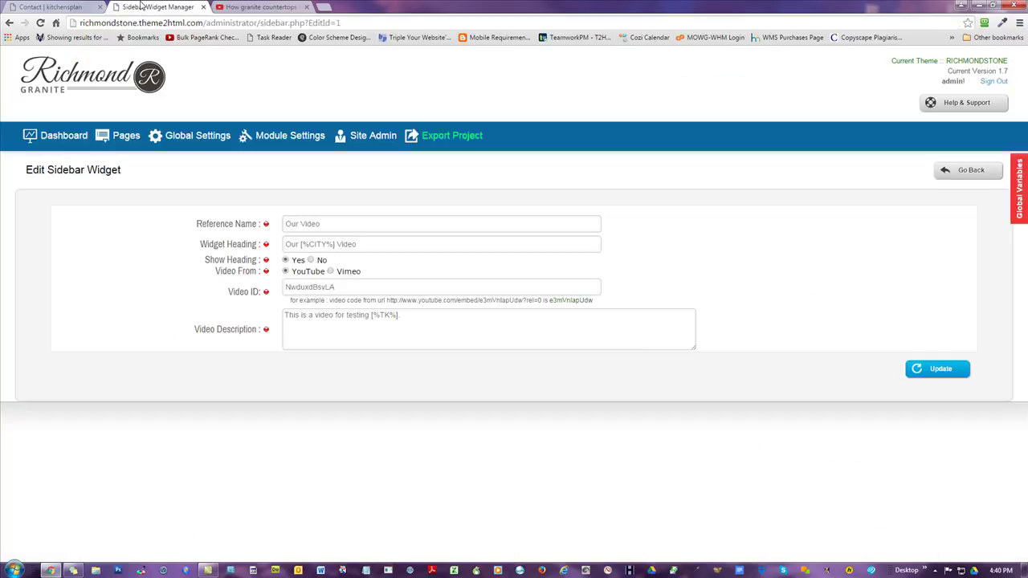
left_click_drag(458, 334, 85, 313)
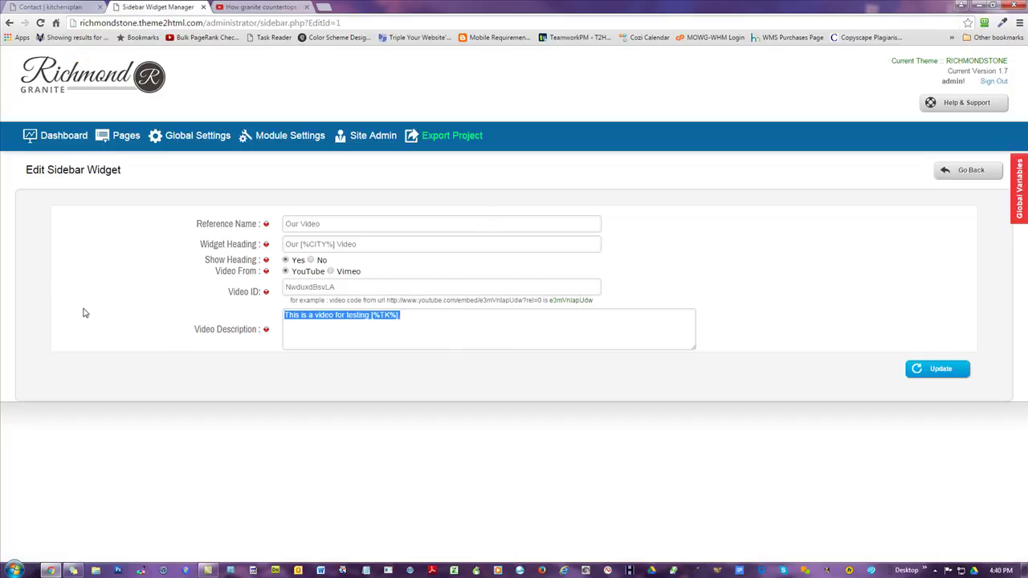
key("ctrl+v")
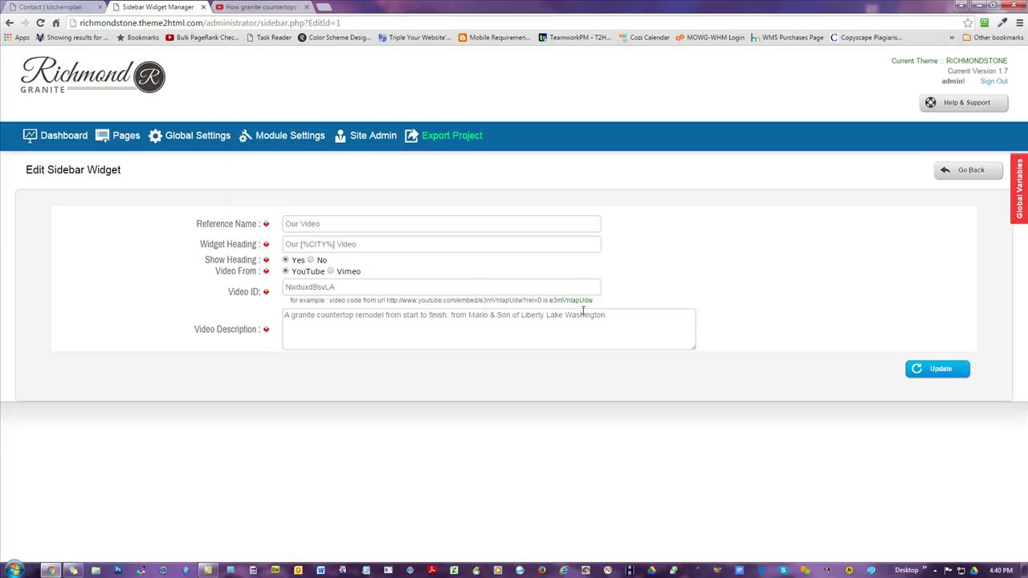
left_click(940, 369)
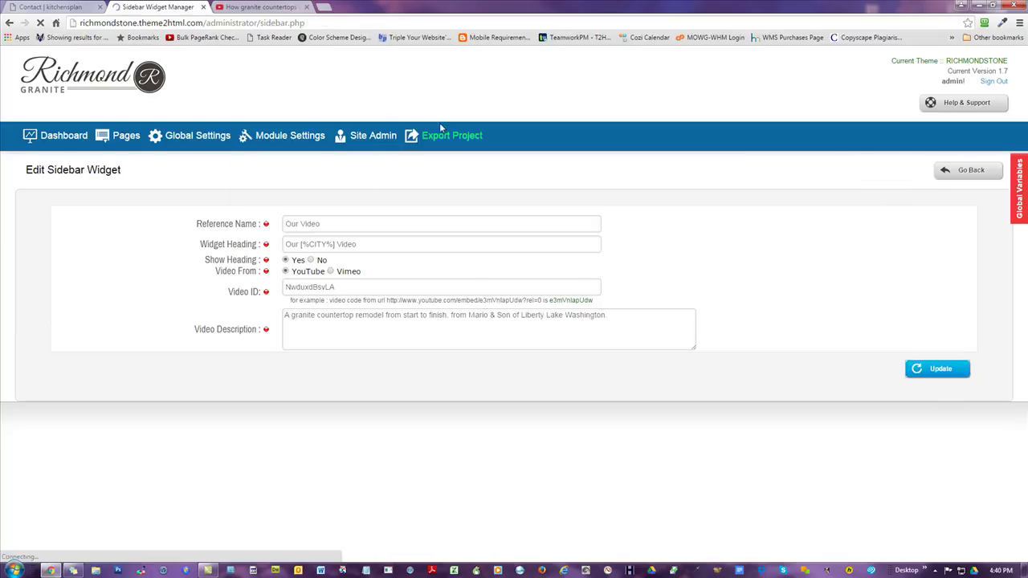
left_click(80, 76)
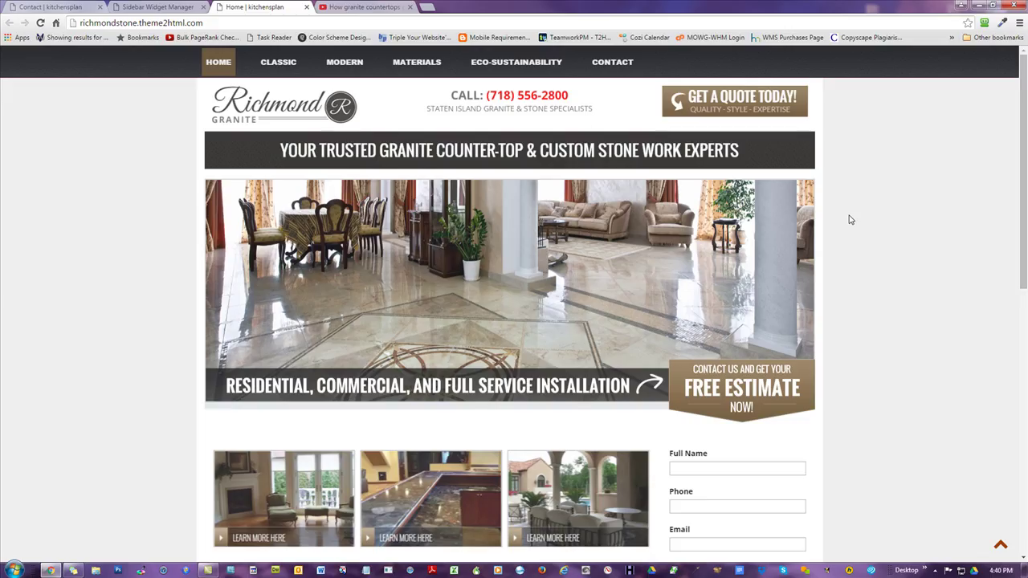
- Check the sidebar video on the live Materials page, then reopen the Our Video widget
scroll(851, 219, "down", 5)
scroll(851, 219, "up", 5)
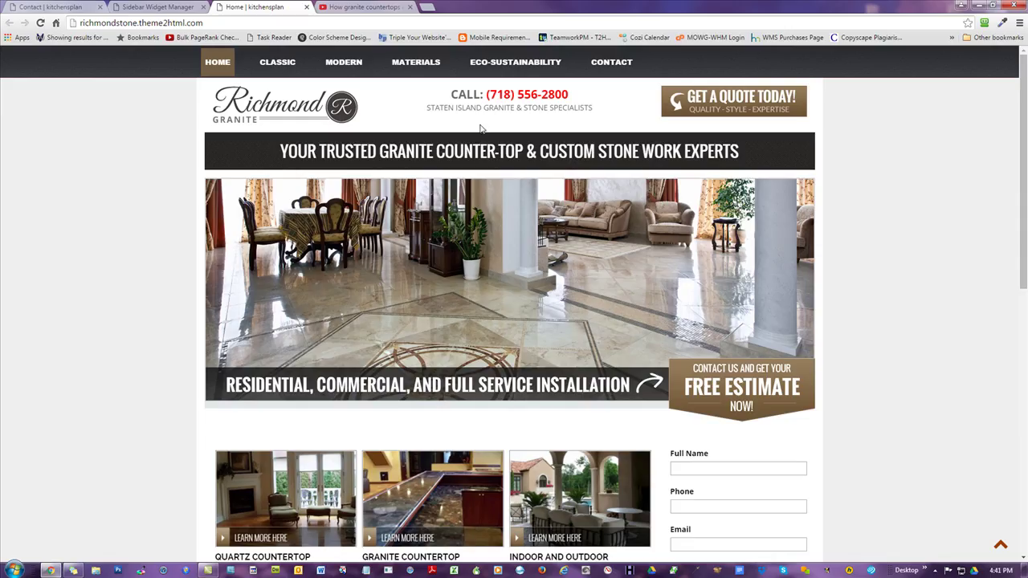
left_click(404, 63)
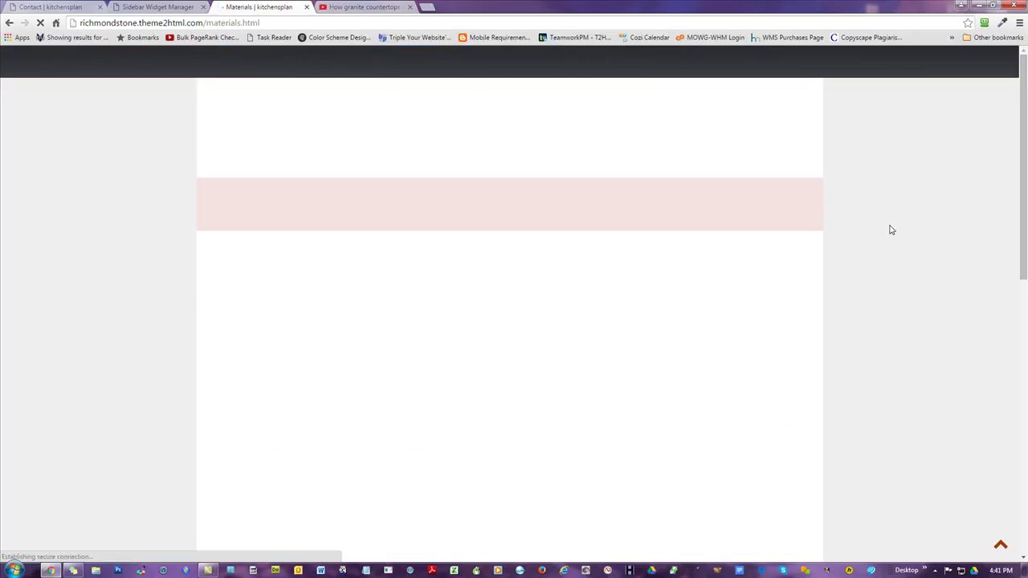
scroll(887, 237, "down", 2)
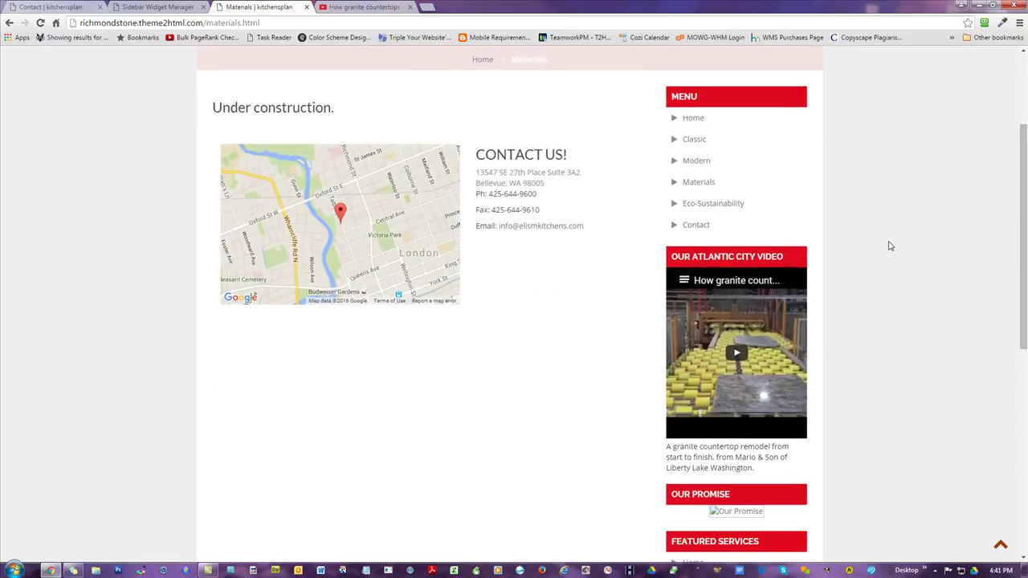
scroll(890, 246, "down", 1)
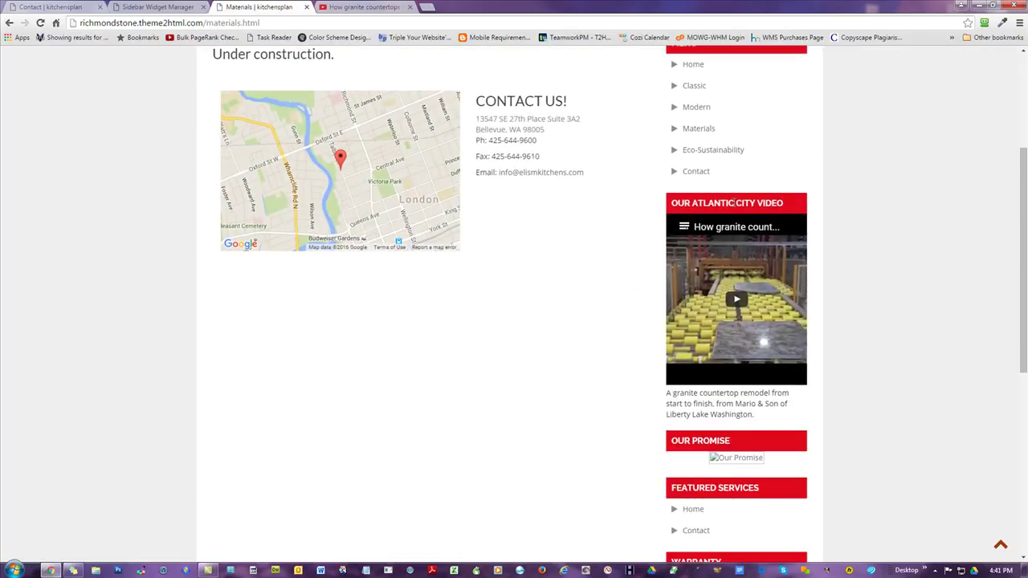
left_click(169, 7)
left_click(160, 244)
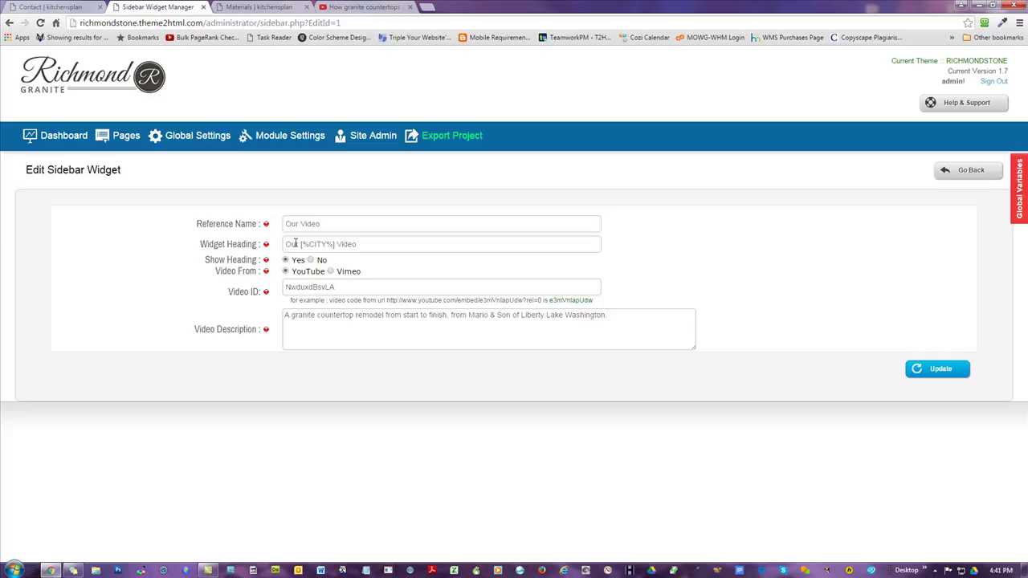
left_click_drag(300, 243, 335, 243)
left_click(361, 243)
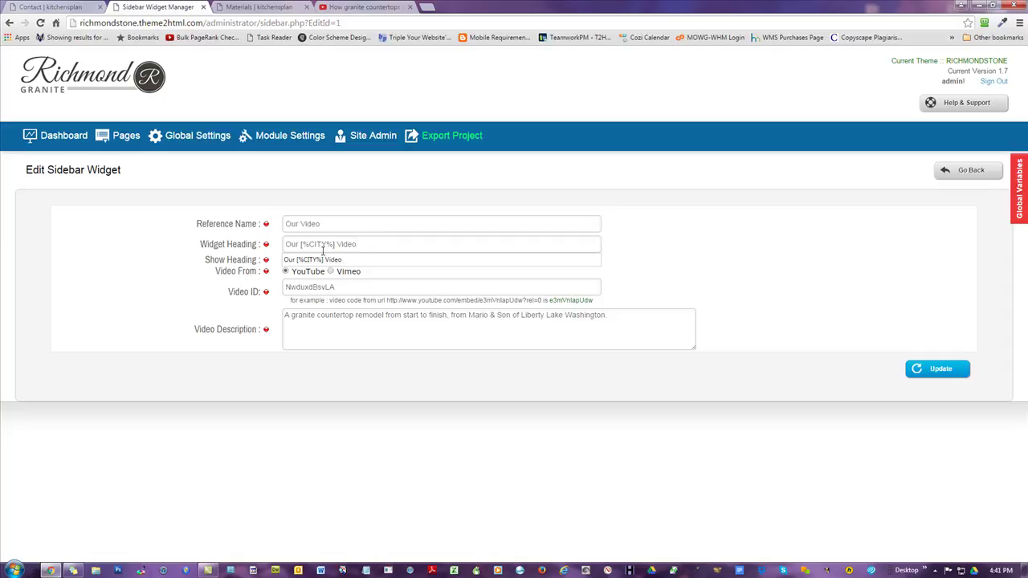
left_click_drag(337, 243, 301, 243)
left_click(379, 241)
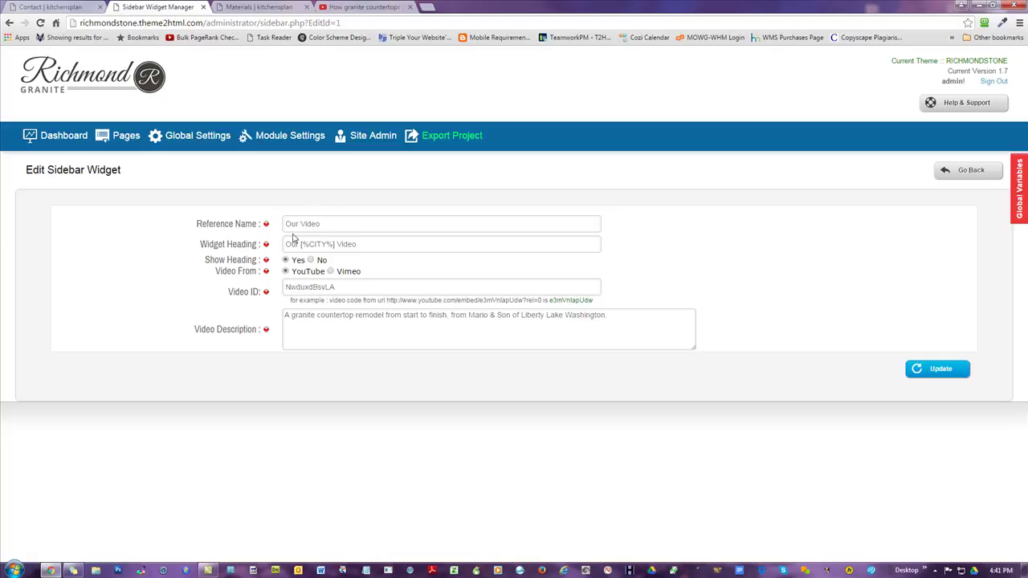
left_click(260, 8)
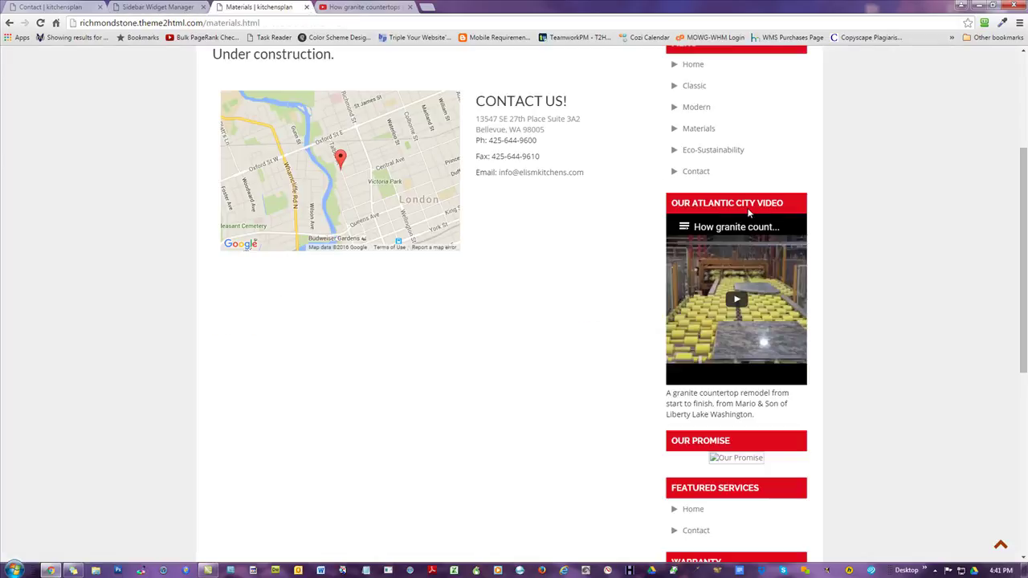
left_click(157, 8)
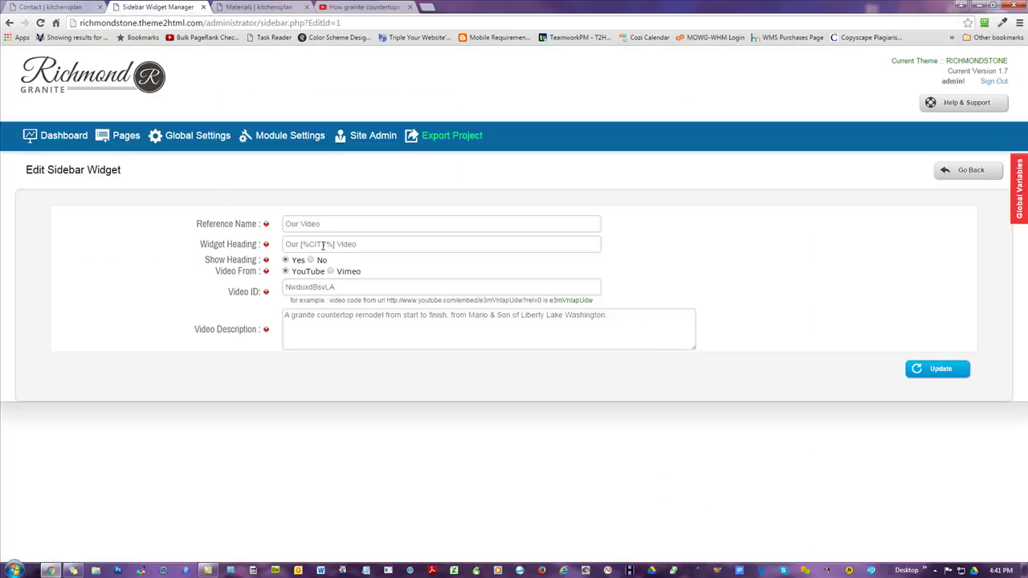
left_click_drag(337, 244, 302, 236)
- Open the admin dashboard in a new tab and view the Global Variables list
right_click(64, 135)
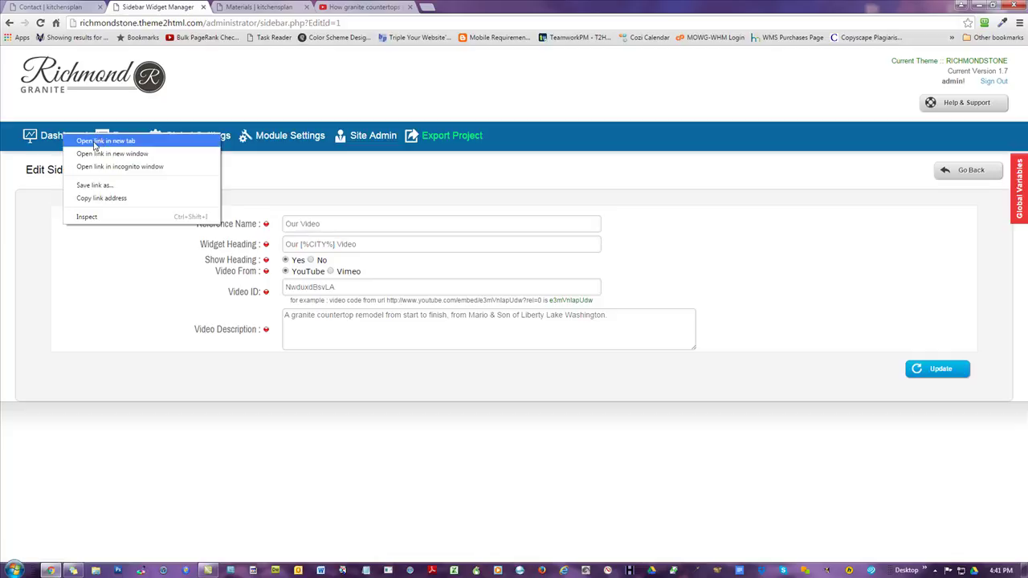
left_click(95, 142)
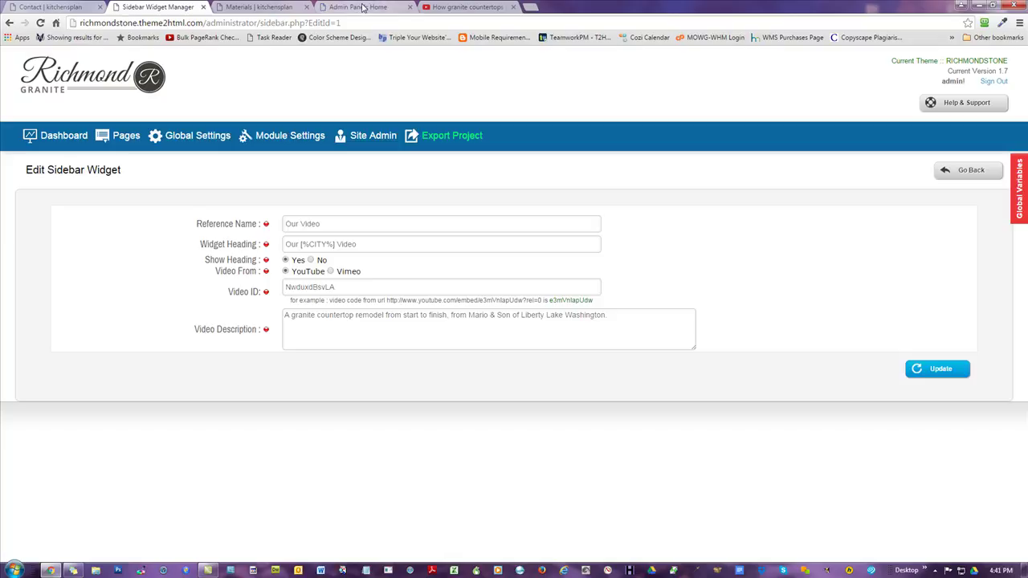
left_click(363, 7)
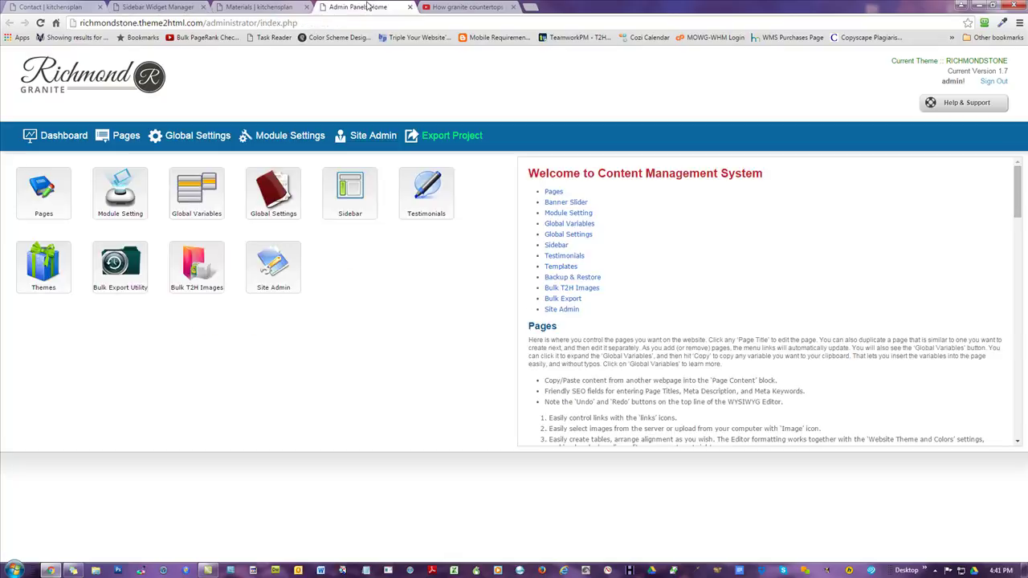
left_click(207, 202)
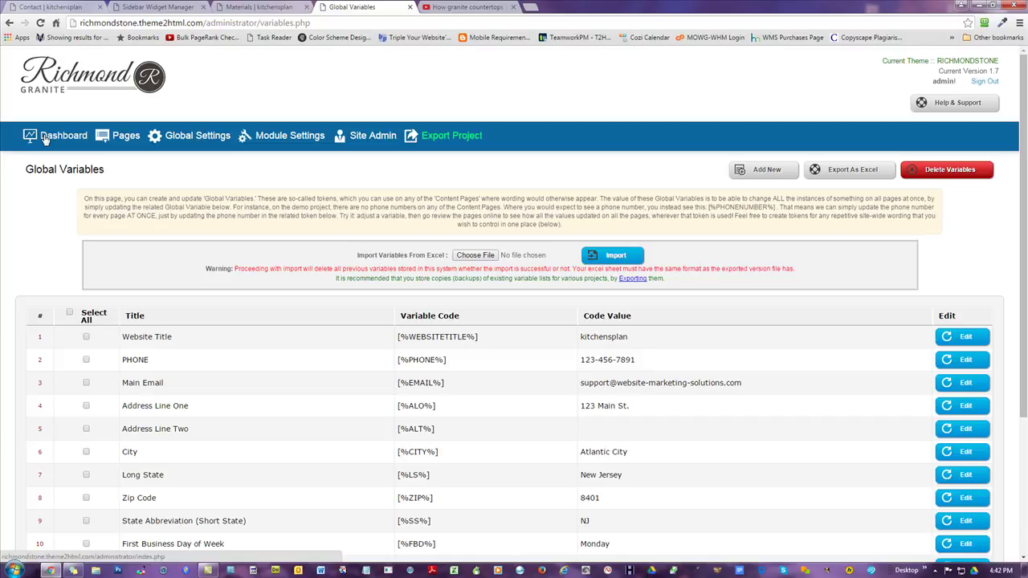
- Read the Global Variables, Global Settings and Banner Slider help sections, then reopen Global Variables
left_click(5, 24)
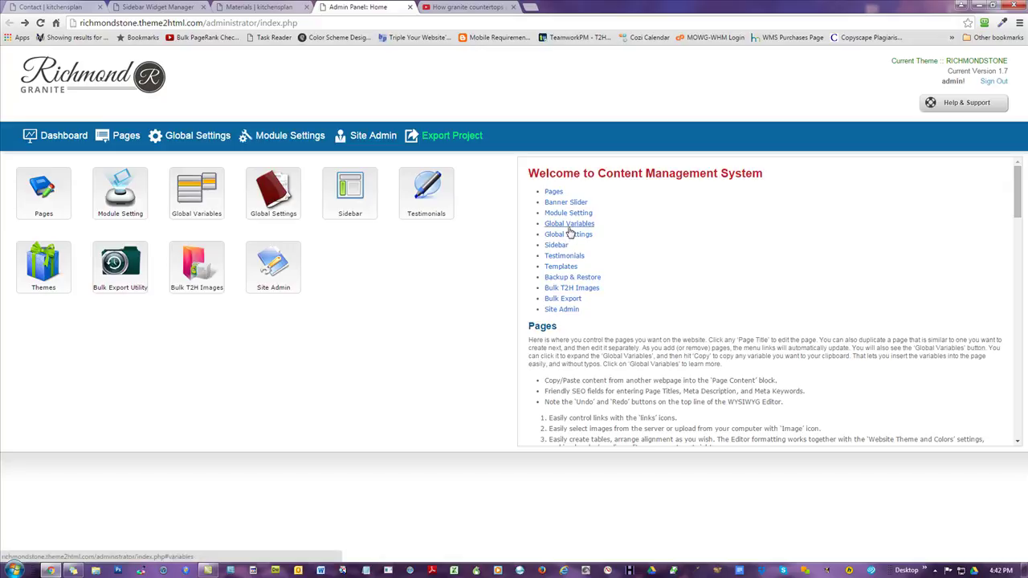
left_click(569, 224)
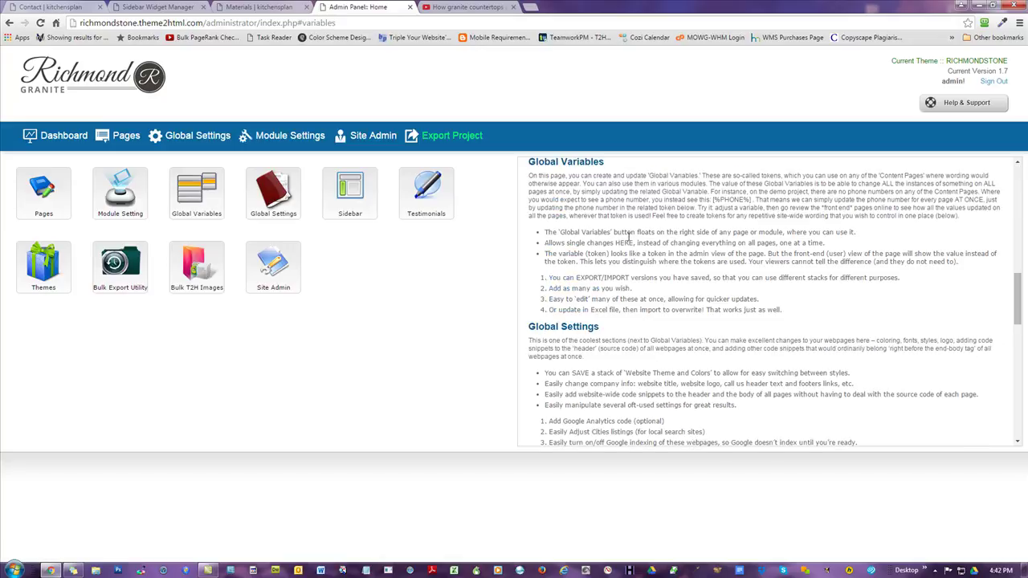
scroll(638, 322, "up", 3)
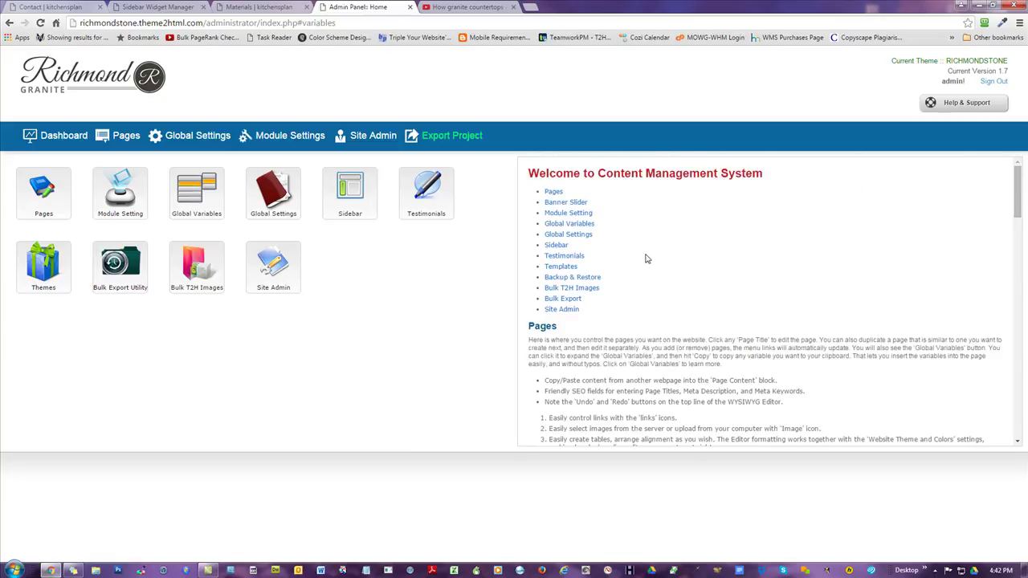
left_click(565, 238)
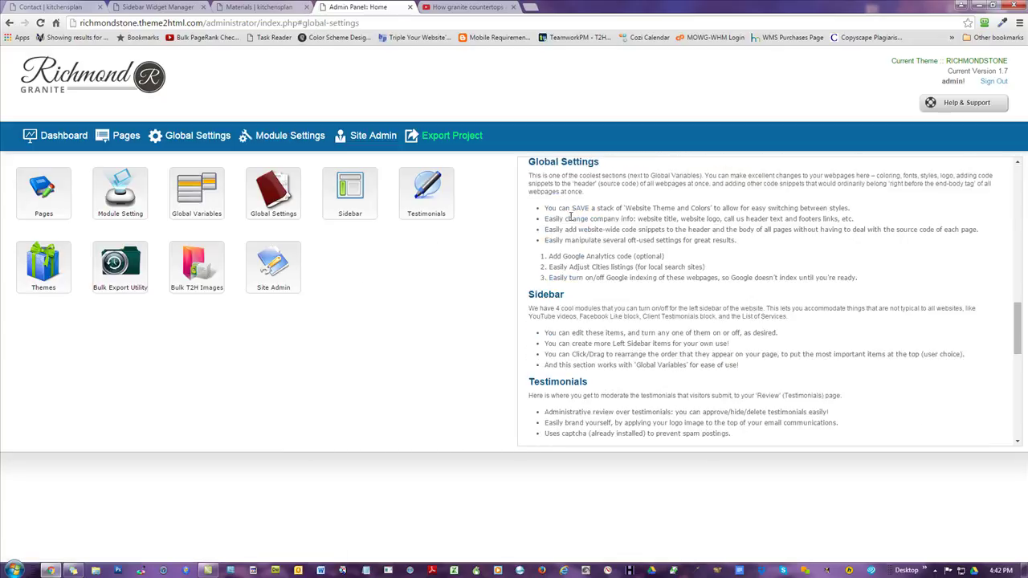
scroll(566, 229, "up", 10)
left_click(565, 203)
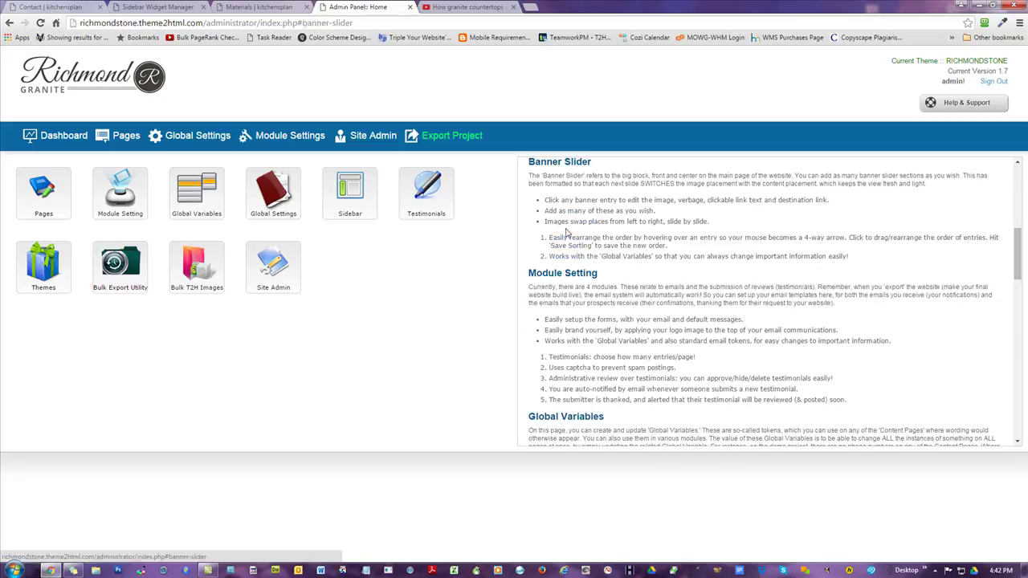
scroll(578, 241, "up", 5)
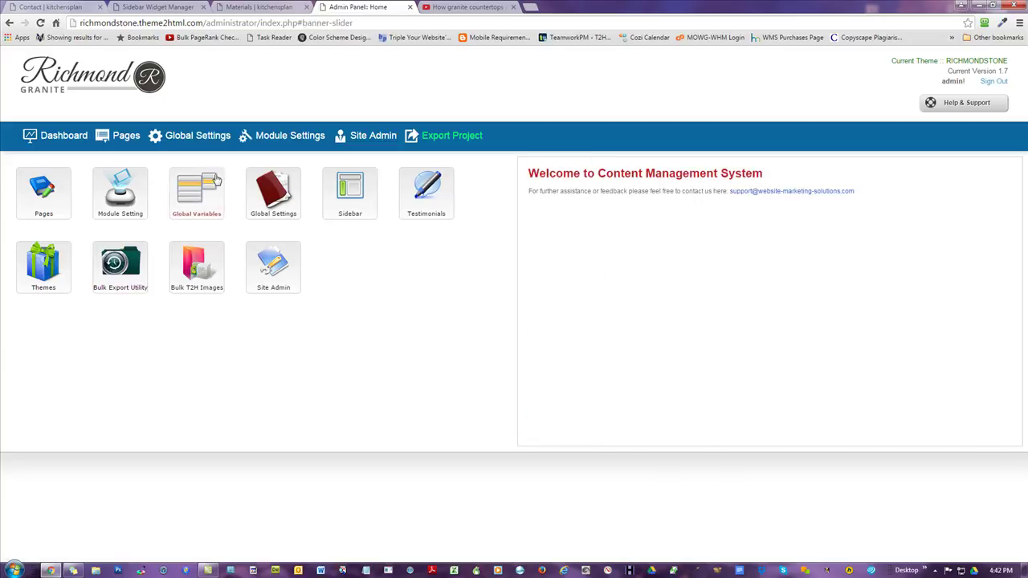
left_click(193, 196)
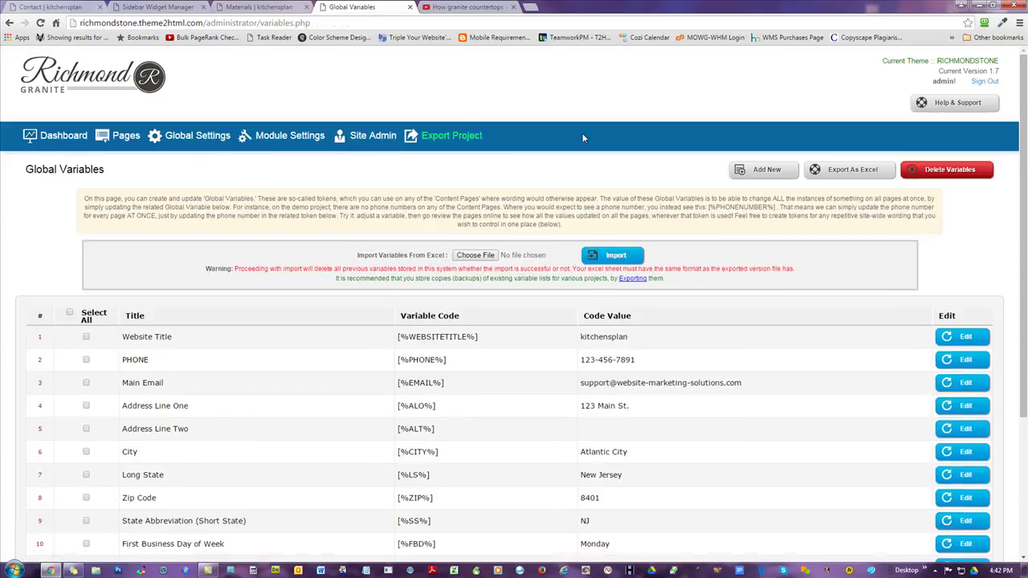
- Change the [%CITY%] value from Atlantic City to San Diego and update the row
scroll(737, 138, "down", 5)
left_click_drag(450, 259, 395, 258)
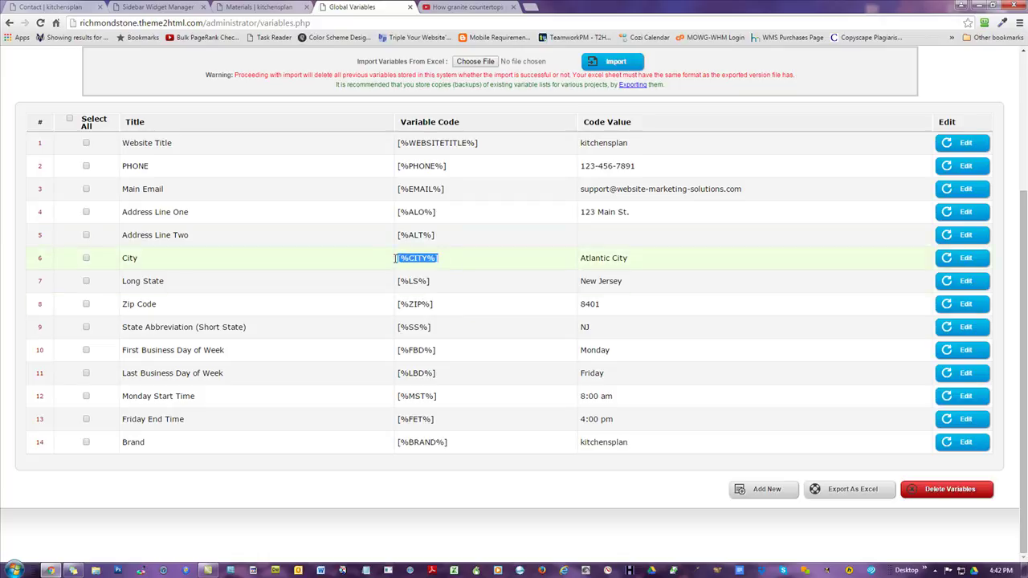
left_click_drag(630, 258, 578, 258)
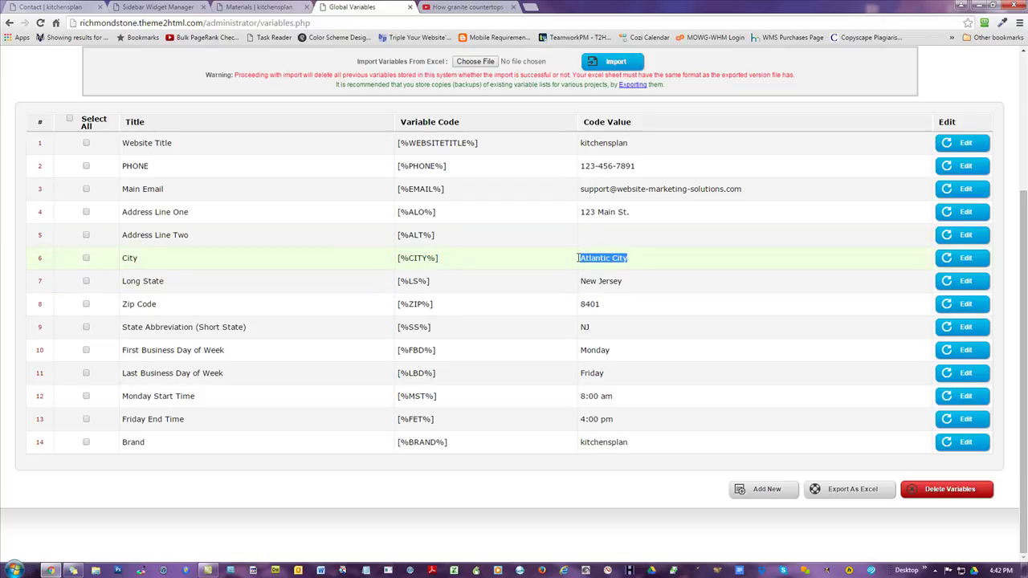
left_click(683, 266)
left_click(953, 265)
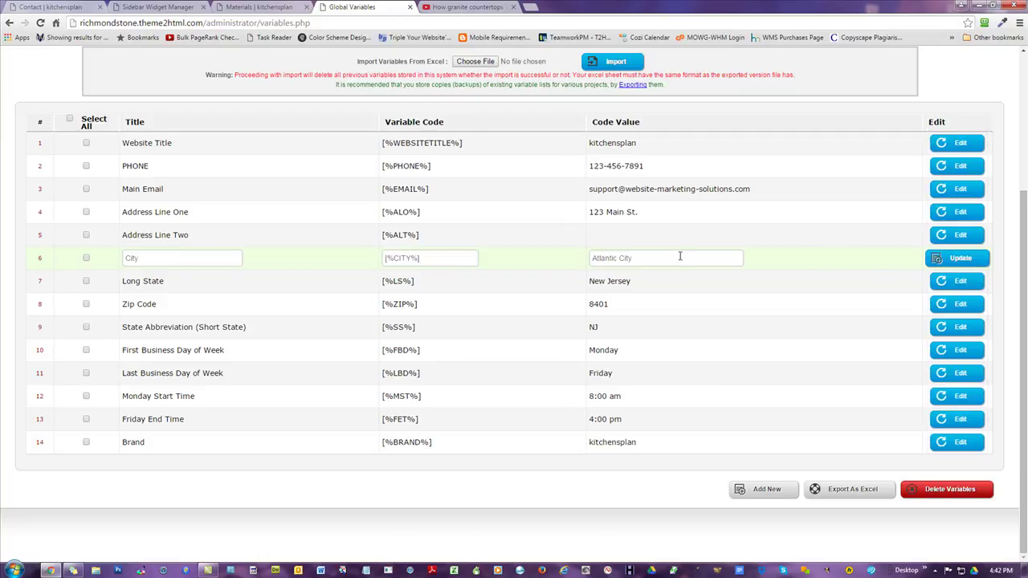
left_click_drag(659, 259, 360, 238)
type("S")
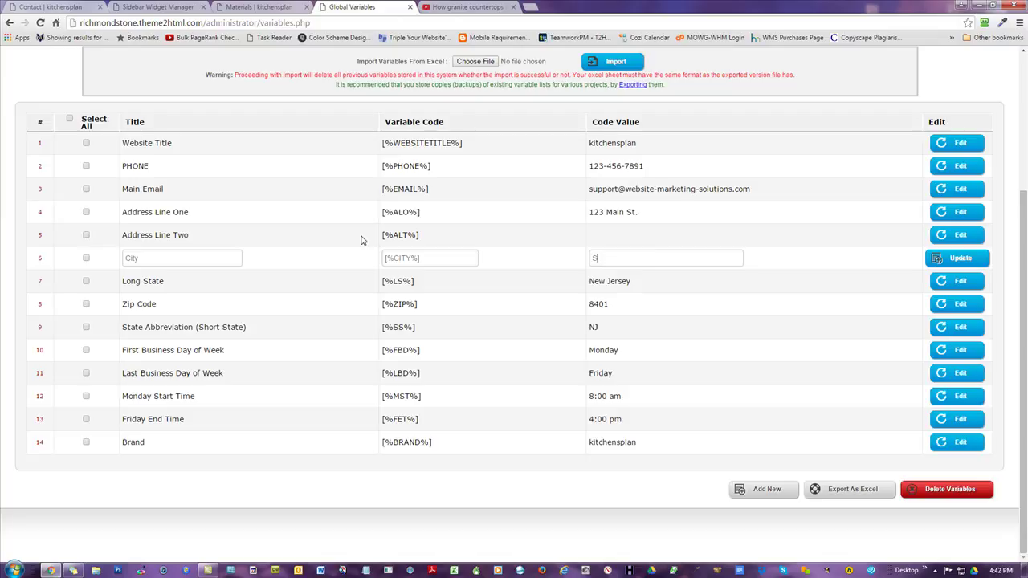
type("an Diego")
left_click(941, 258)
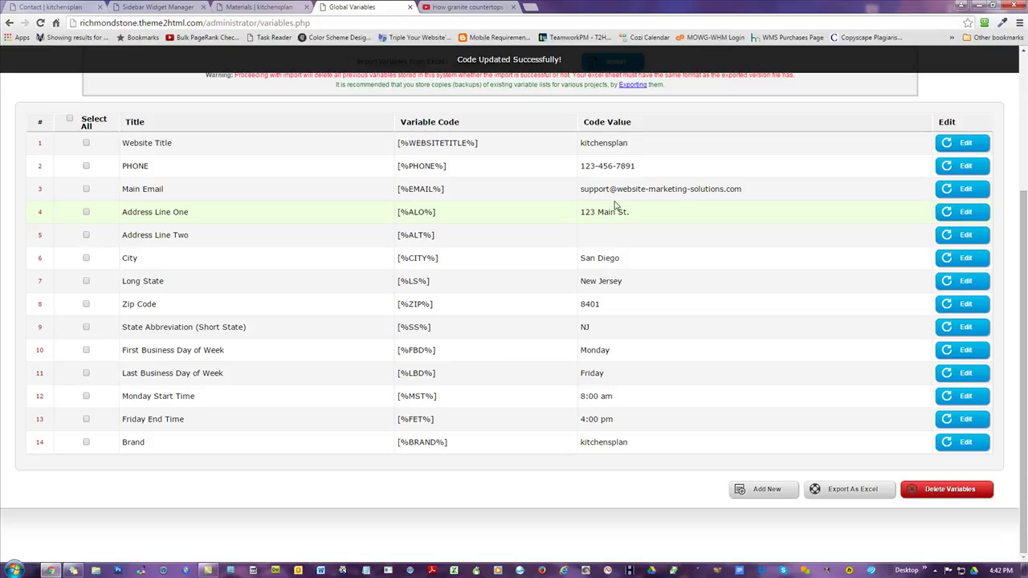
left_click_drag(474, 166, 399, 163)
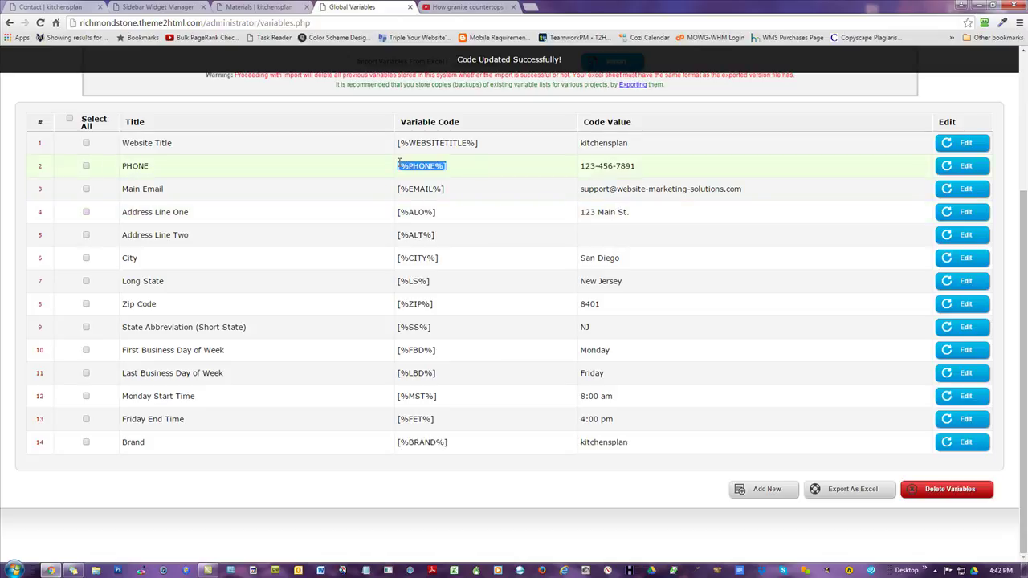
- Highlight the [%PHONE%] token and its value repeatedly while explaining them
left_click_drag(644, 171, 578, 167)
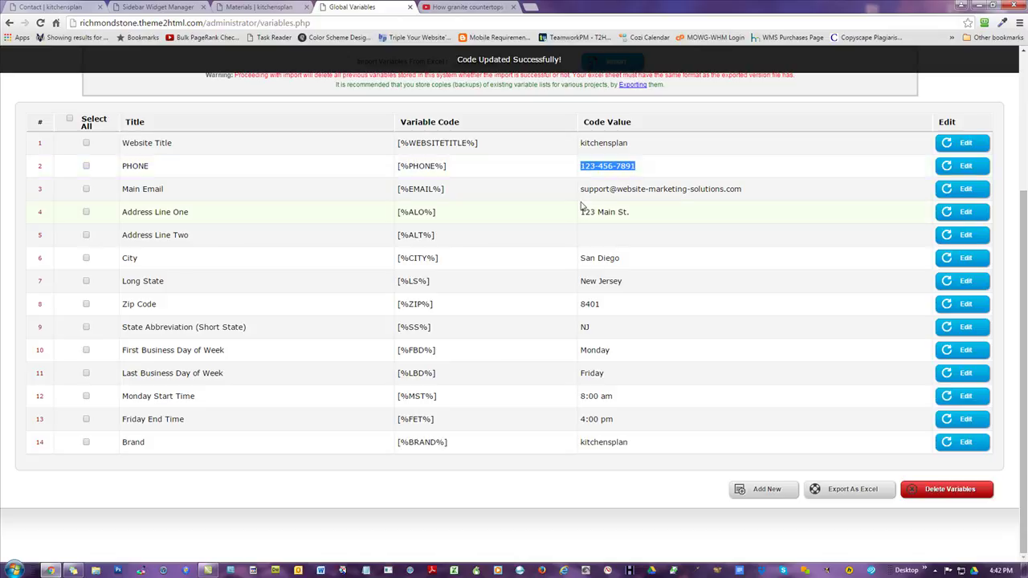
left_click(485, 172)
left_click_drag(647, 171, 582, 167)
left_click_drag(478, 167, 387, 167)
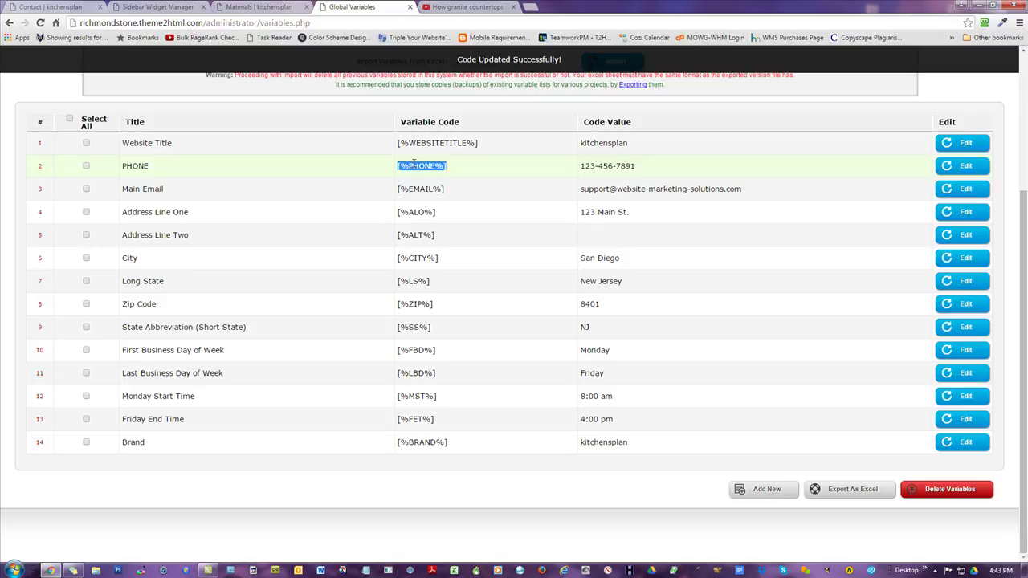
left_click_drag(640, 167, 584, 167)
left_click(535, 164)
left_click_drag(650, 167, 583, 168)
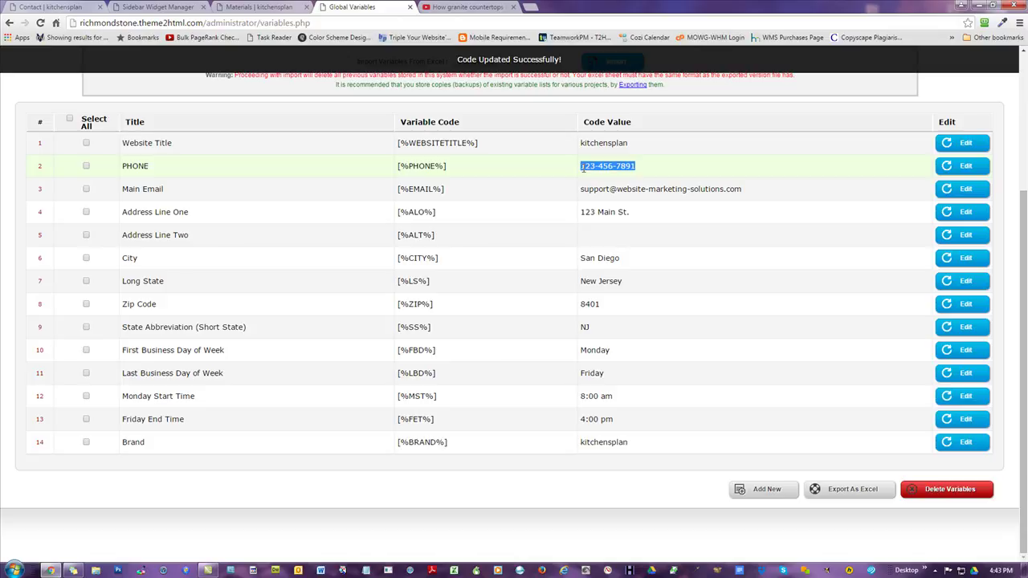
left_click_drag(450, 167, 397, 167)
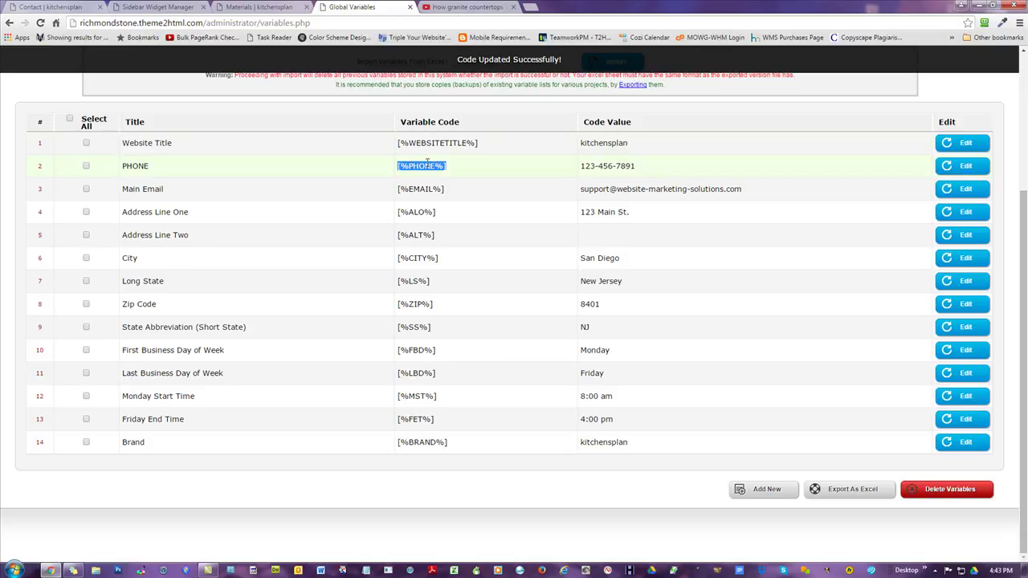
left_click(643, 170)
left_click_drag(642, 170, 580, 167)
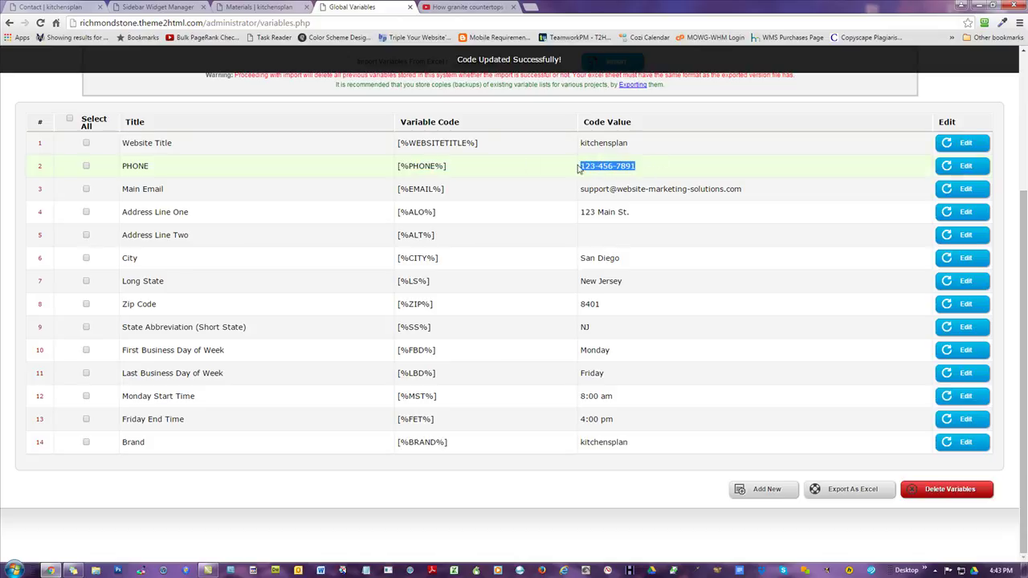
left_click(656, 169)
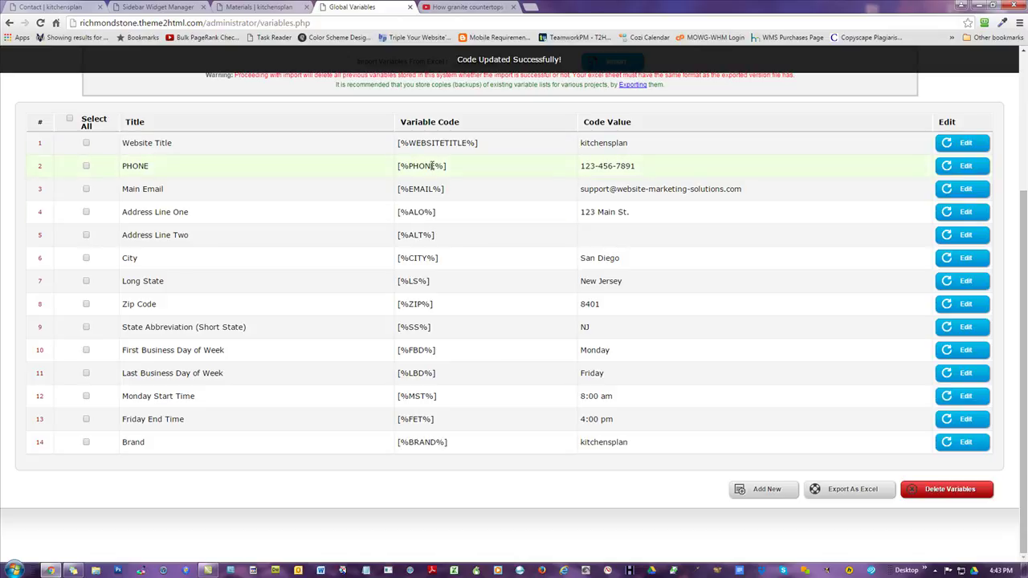
left_click_drag(663, 169, 562, 164)
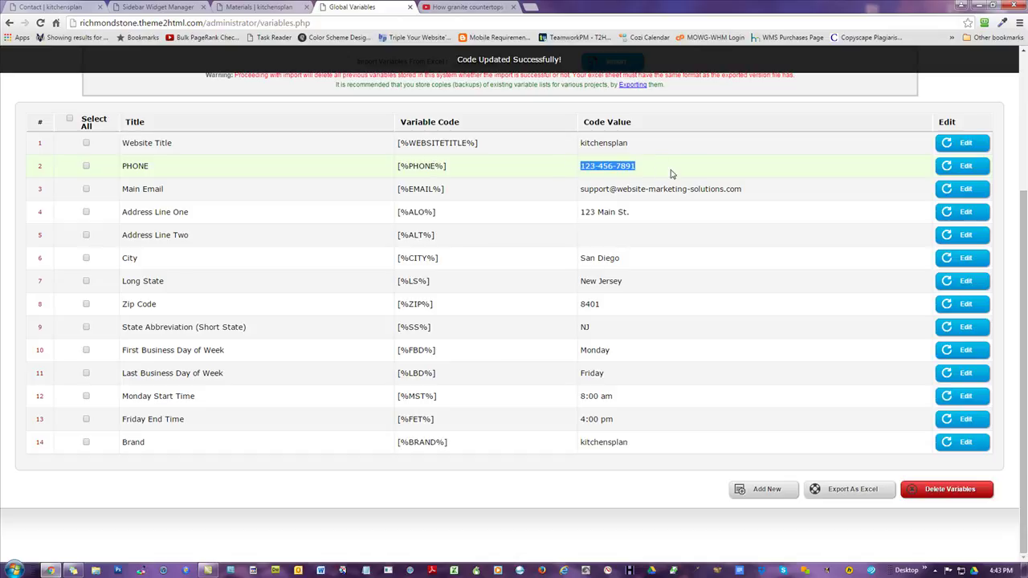
left_click(479, 172)
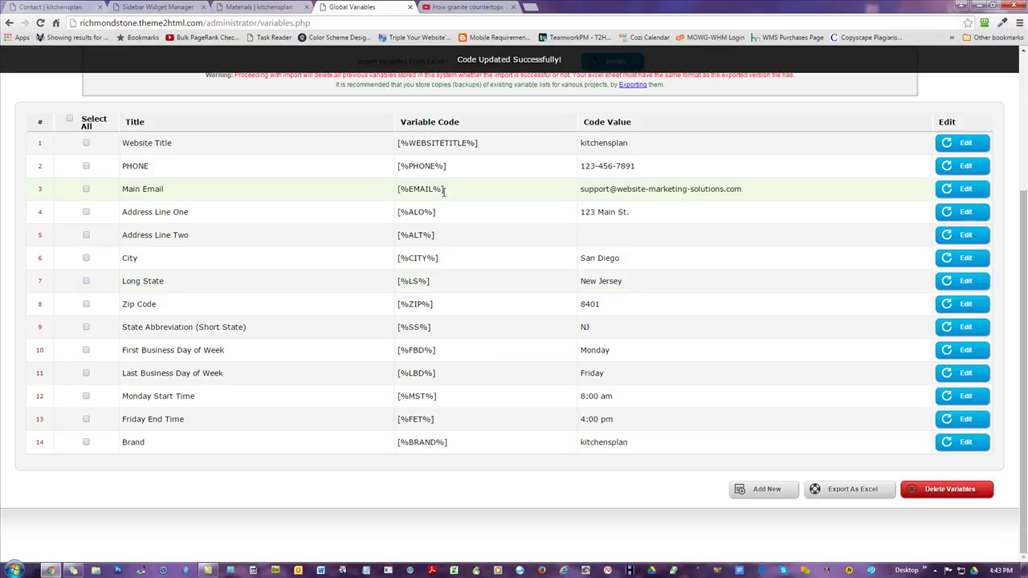
- Highlight the [%EMAIL%] and [%WEBSITETITLE%] tokens and values, then return to the Materials page
left_click_drag(748, 195, 576, 189)
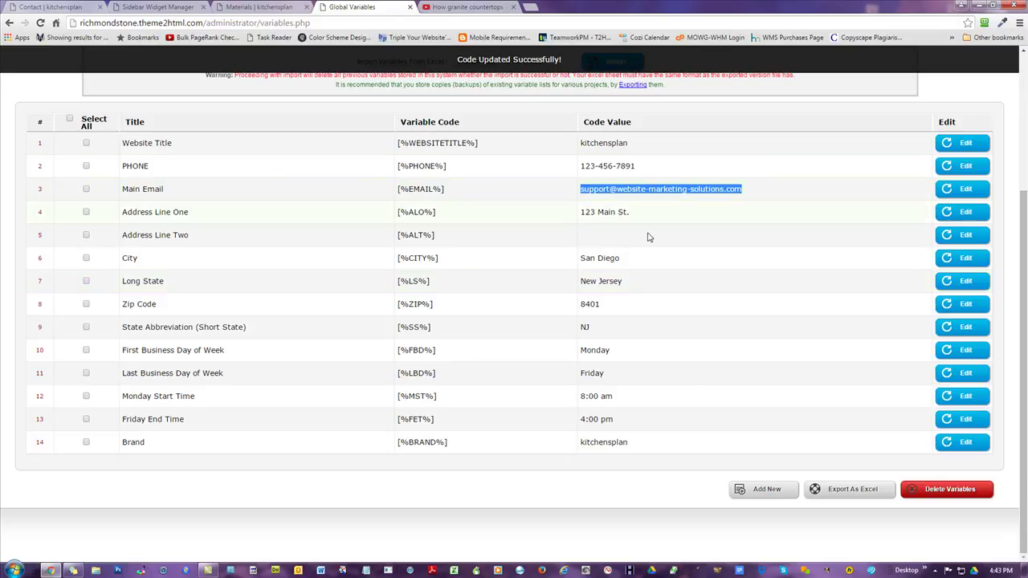
left_click(447, 192)
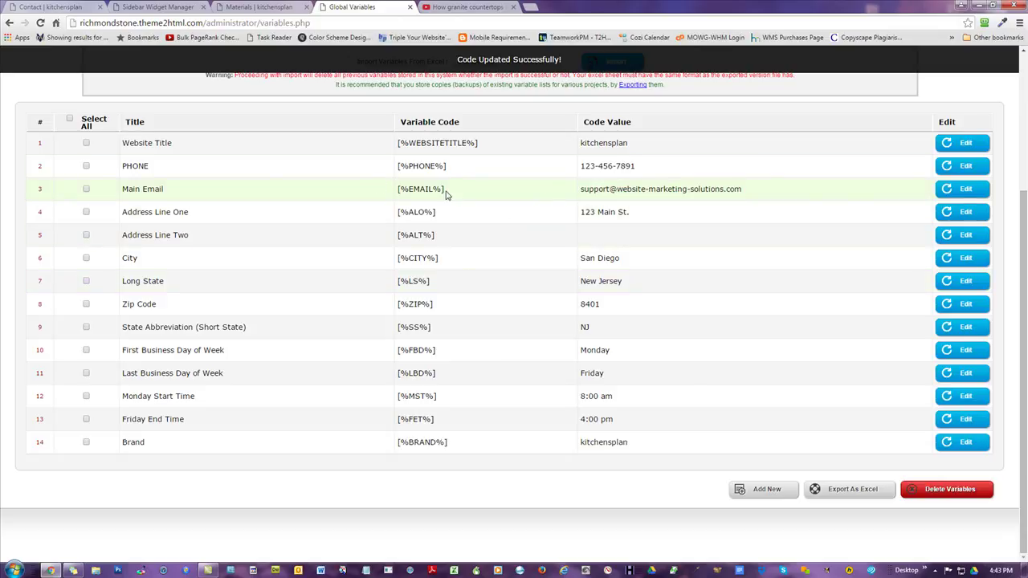
left_click_drag(408, 193, 397, 191)
left_click_drag(627, 143, 592, 142)
left_click_drag(504, 148, 407, 144)
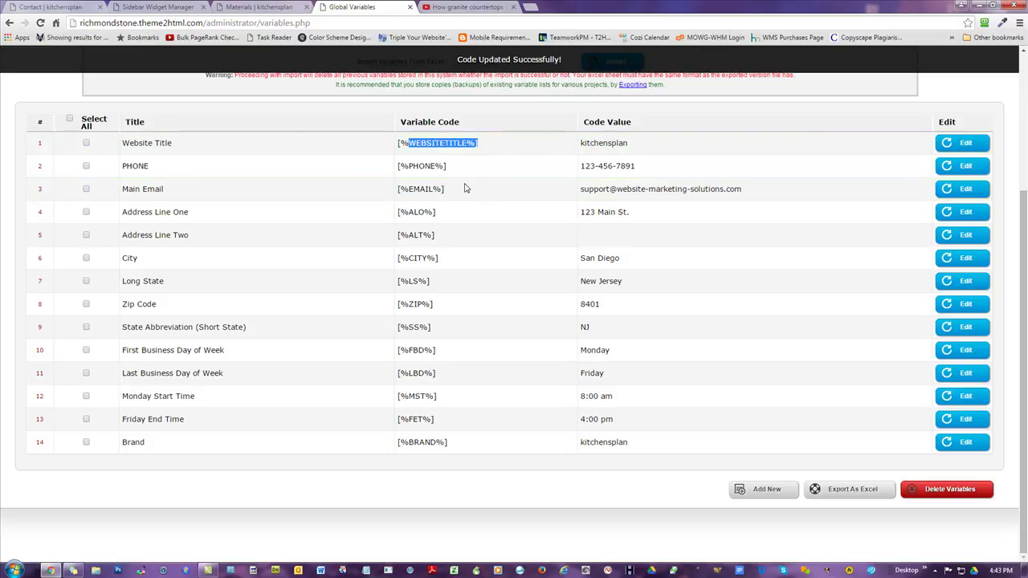
left_click(455, 349)
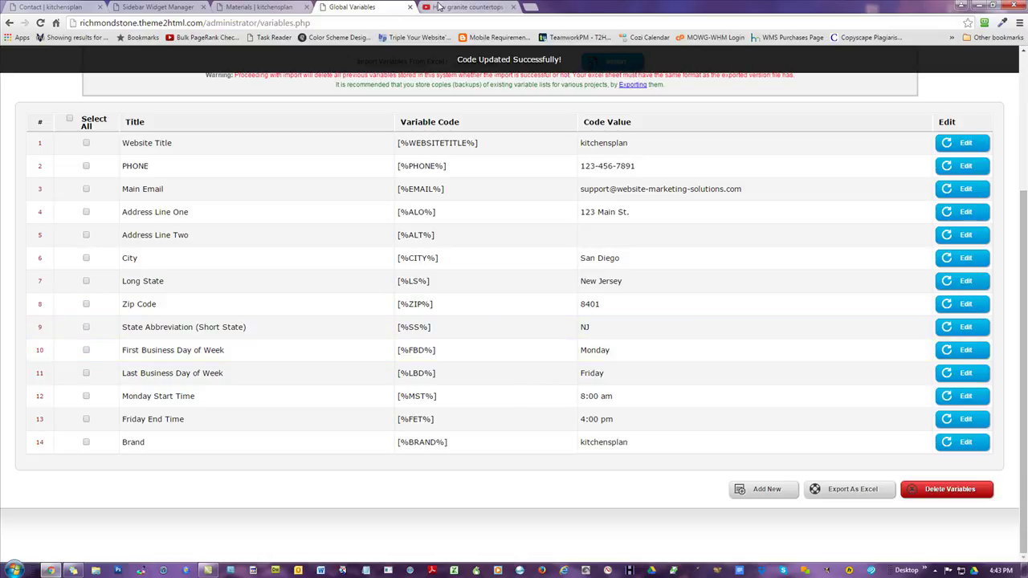
left_click(253, 7)
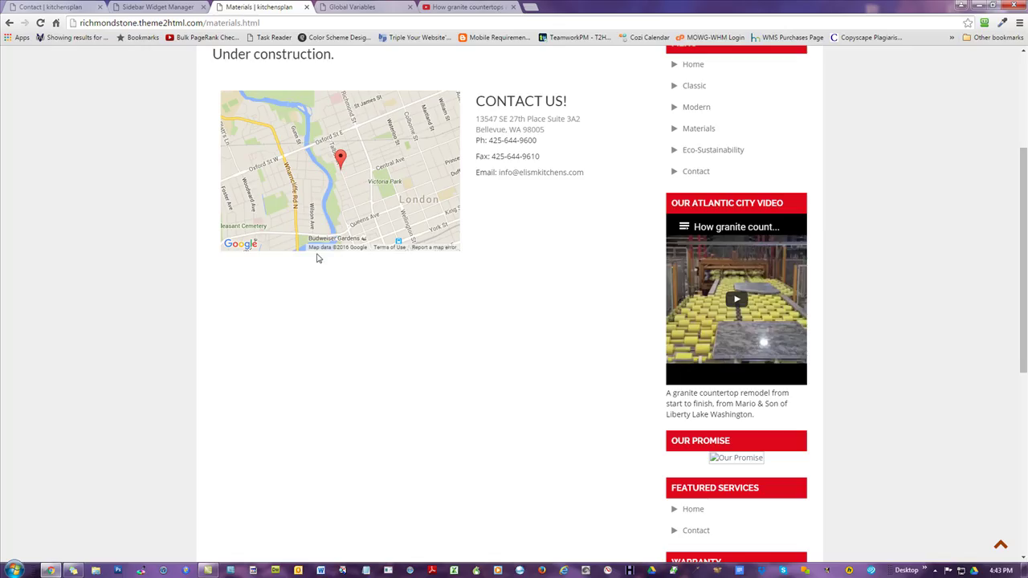
- Reload the live Materials page so its sidebar heading reads OUR SAN DIEGO VIDEO
scroll(558, 202, "up", 3)
left_click(468, 7)
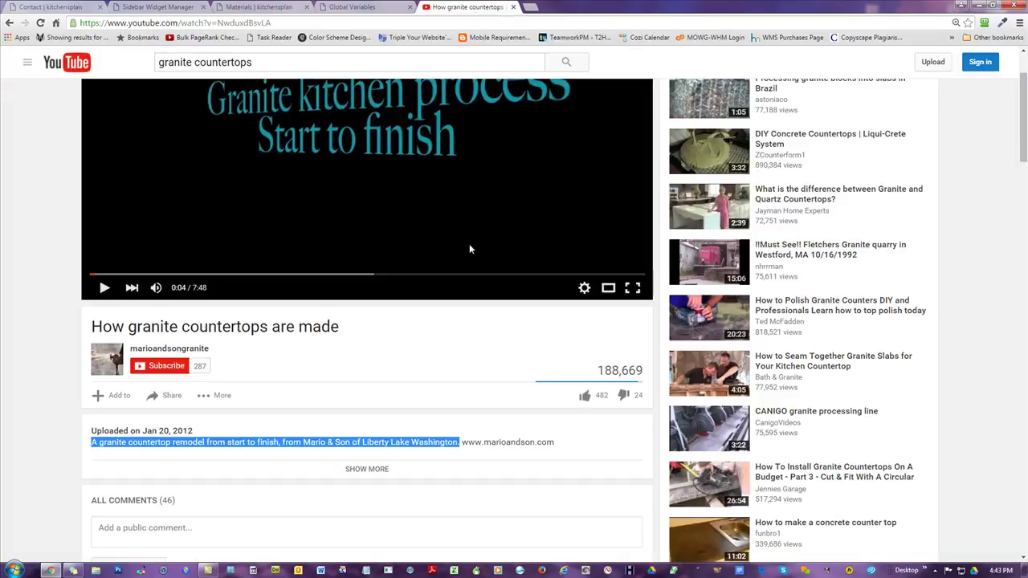
left_click(383, 8)
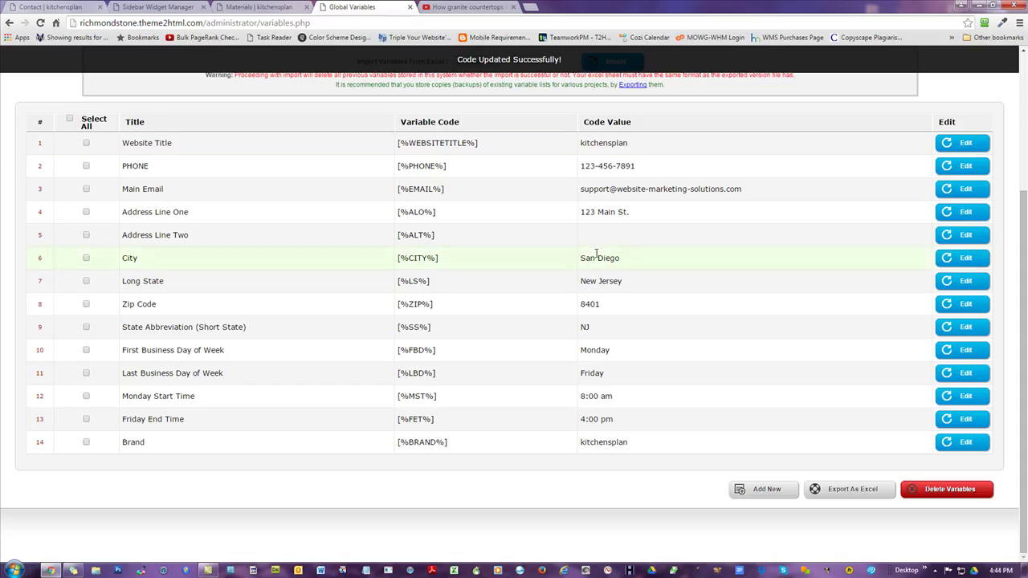
left_click(231, 10)
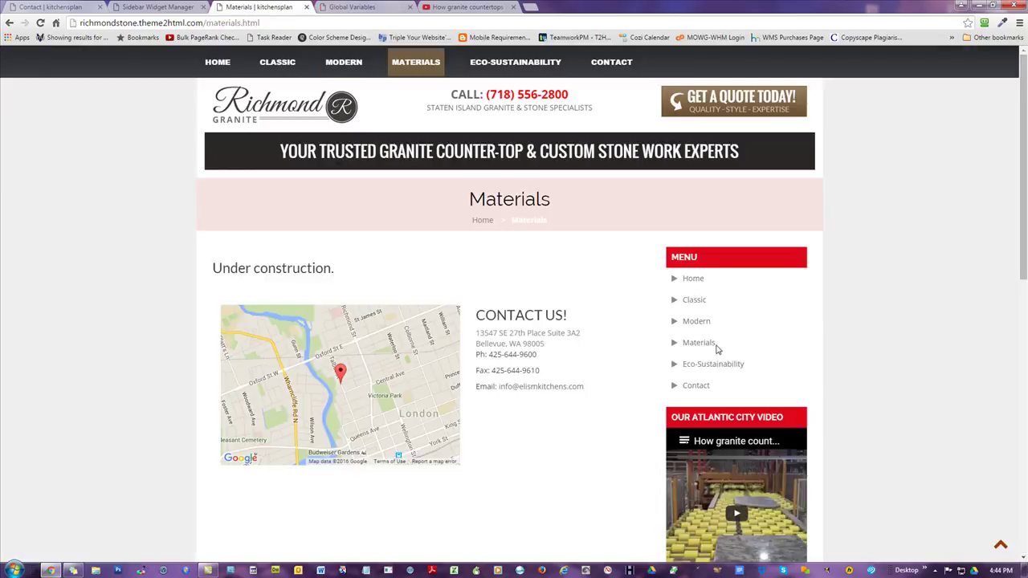
scroll(729, 383, "down", 1)
scroll(729, 383, "down", 1)
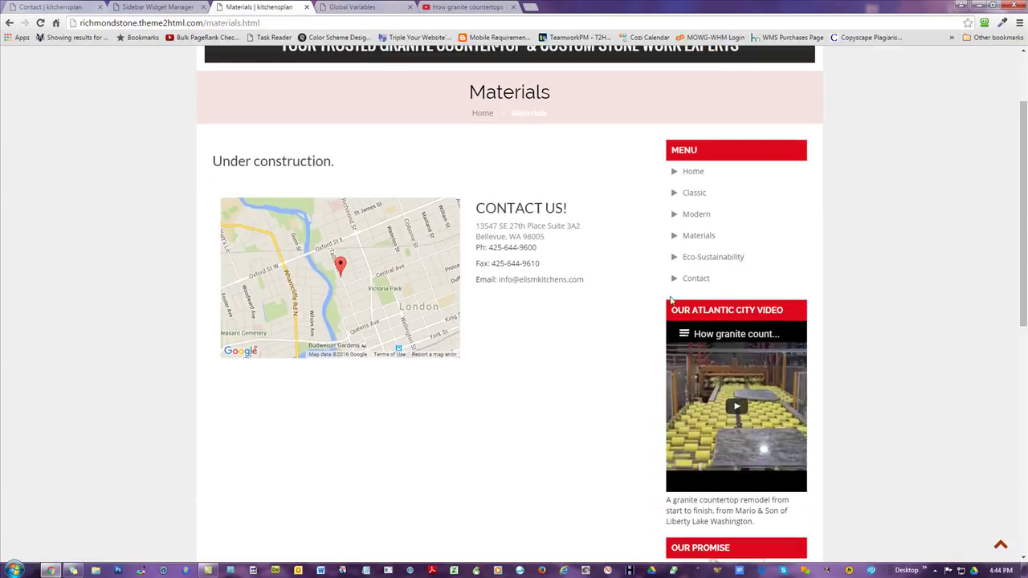
left_click(40, 22)
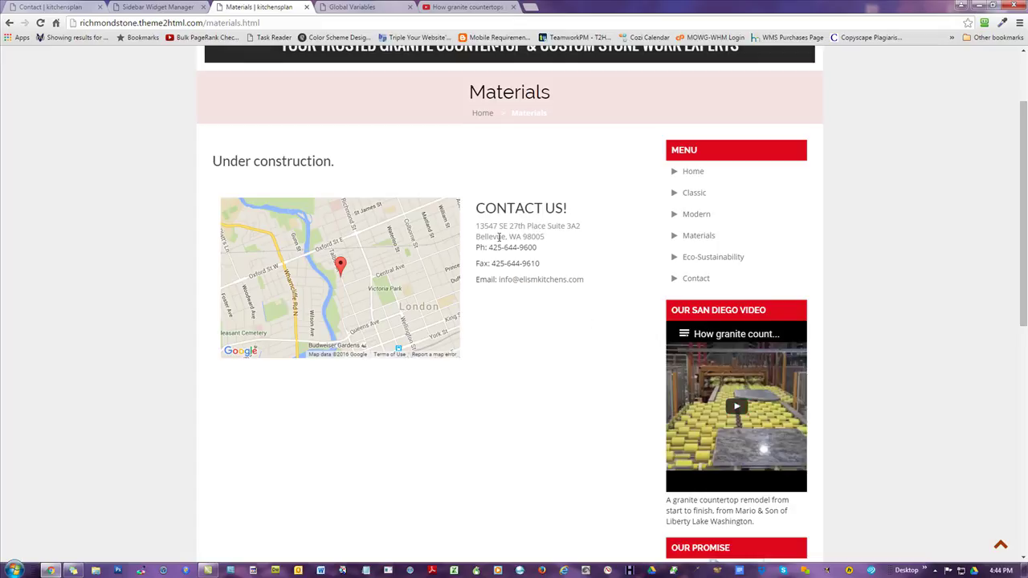
- Highlight Bellevue in the contact address and the header phone number, then view the Contact page
left_click_drag(506, 236, 473, 239)
scroll(529, 325, "up", 2)
left_click_drag(568, 94, 483, 95)
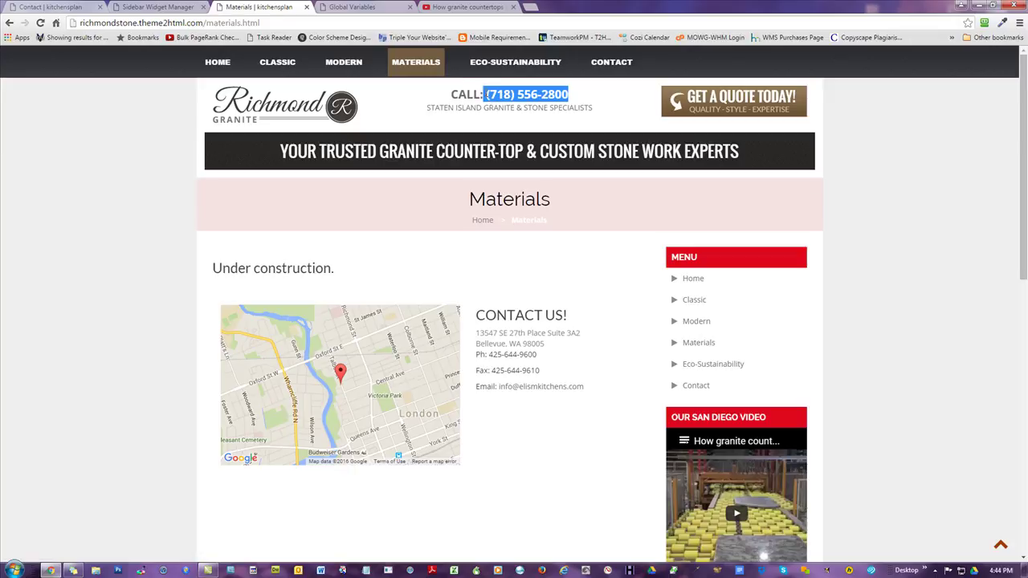
left_click(48, 217)
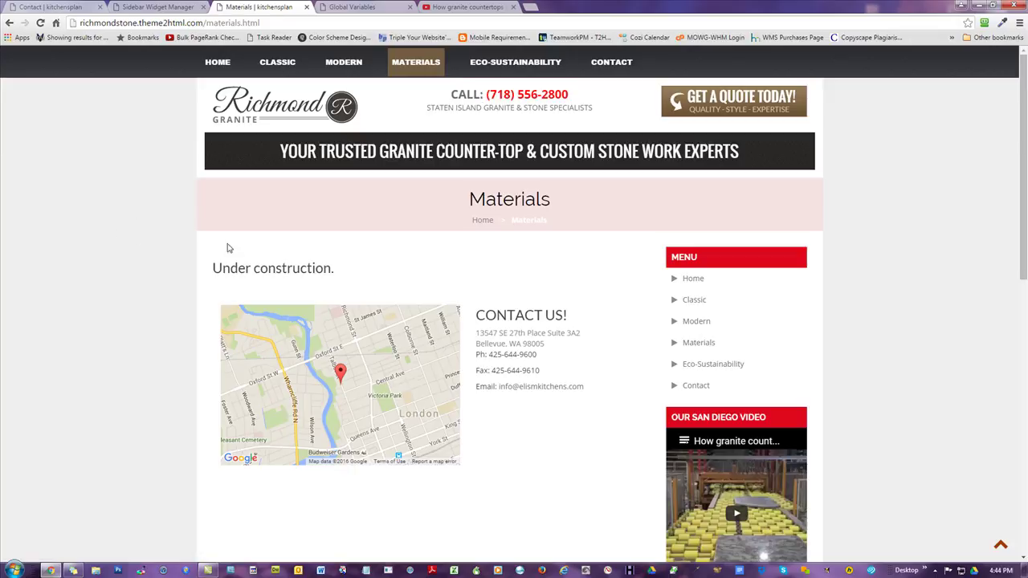
left_click(177, 8)
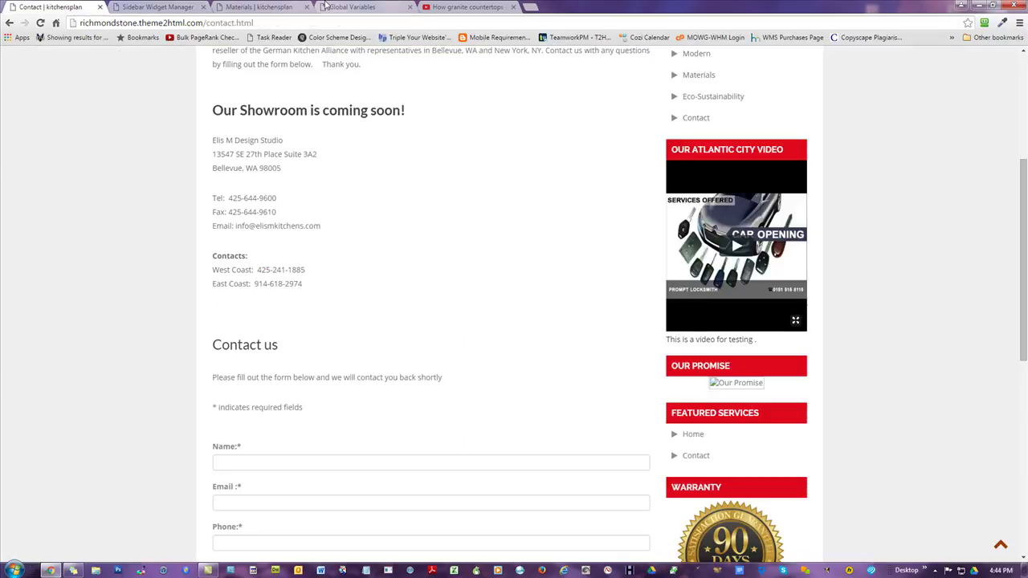
- Return to the Global Variables tab and open Pages from the top navigation
left_click(331, 7)
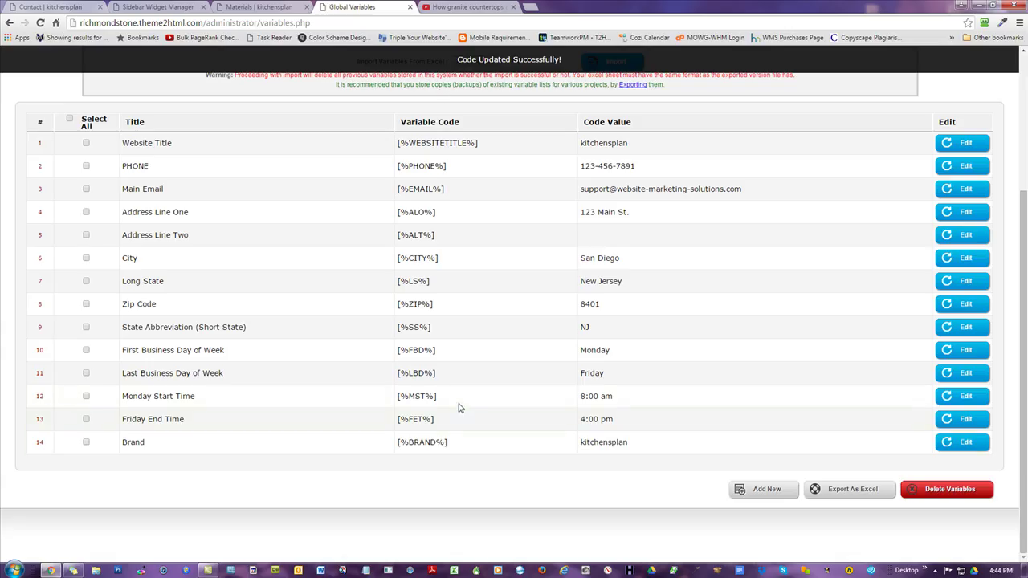
scroll(458, 418, "up", 3)
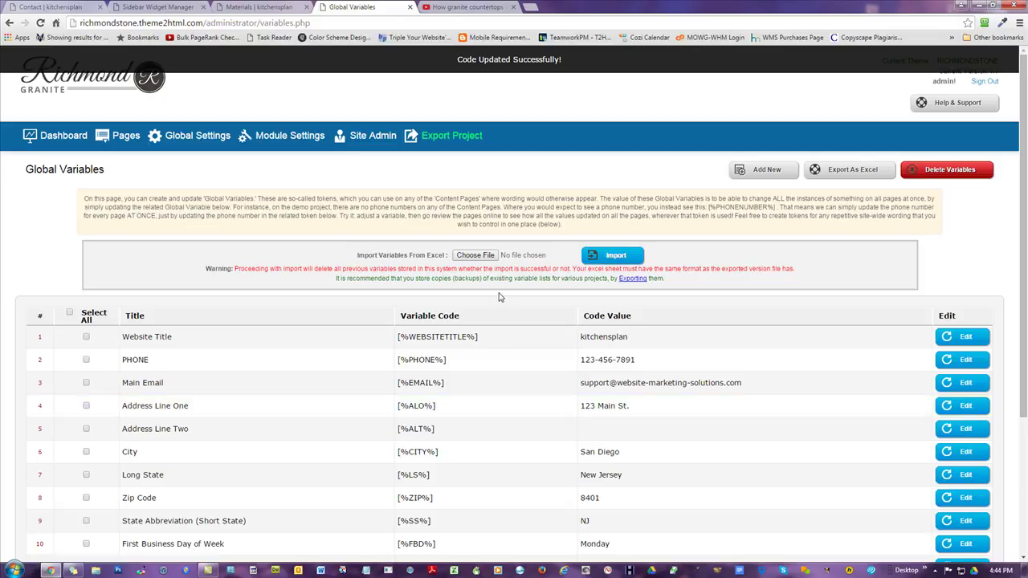
left_click(126, 138)
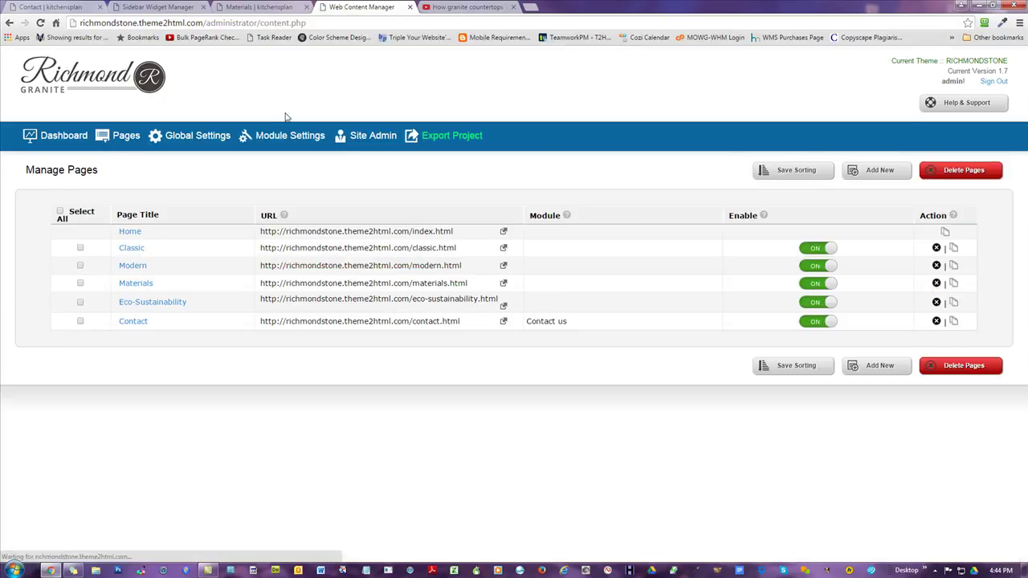
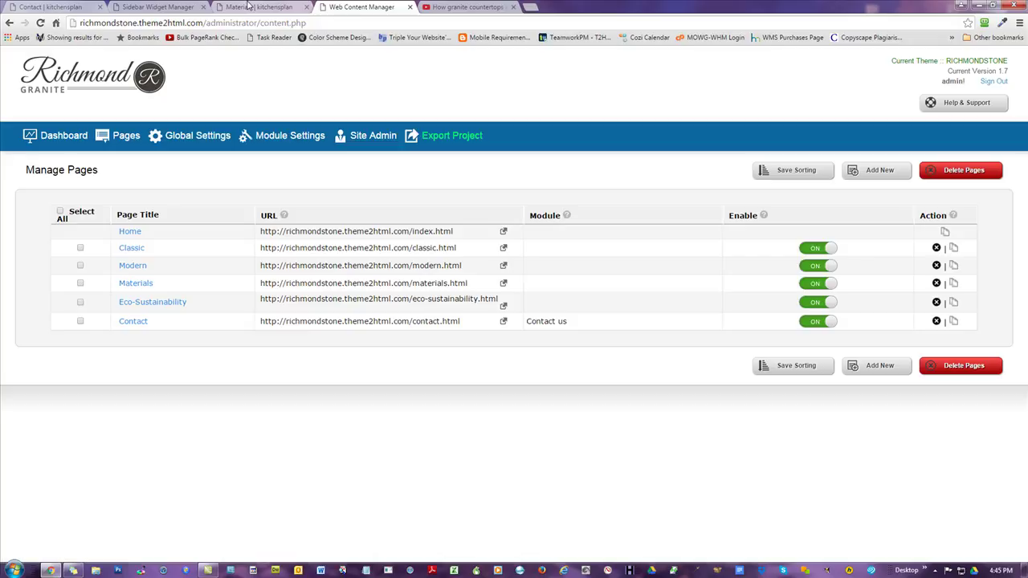
- Browse the Global Variables list from the dashboard, through 14 tokens down to Brand [%BRAND%] (kitchensplan)
left_click(70, 141)
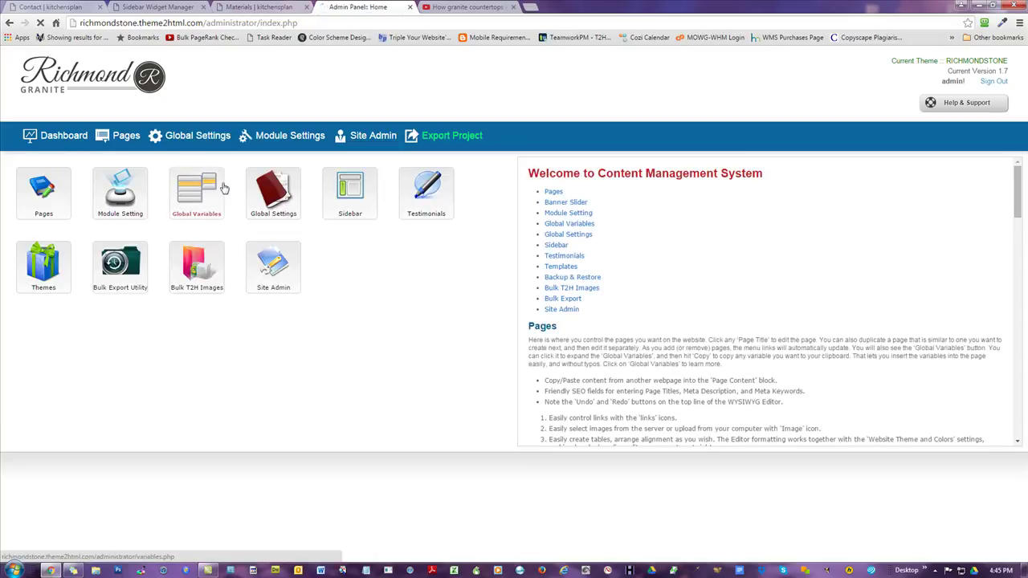
left_click(219, 197)
scroll(660, 367, "down", 1)
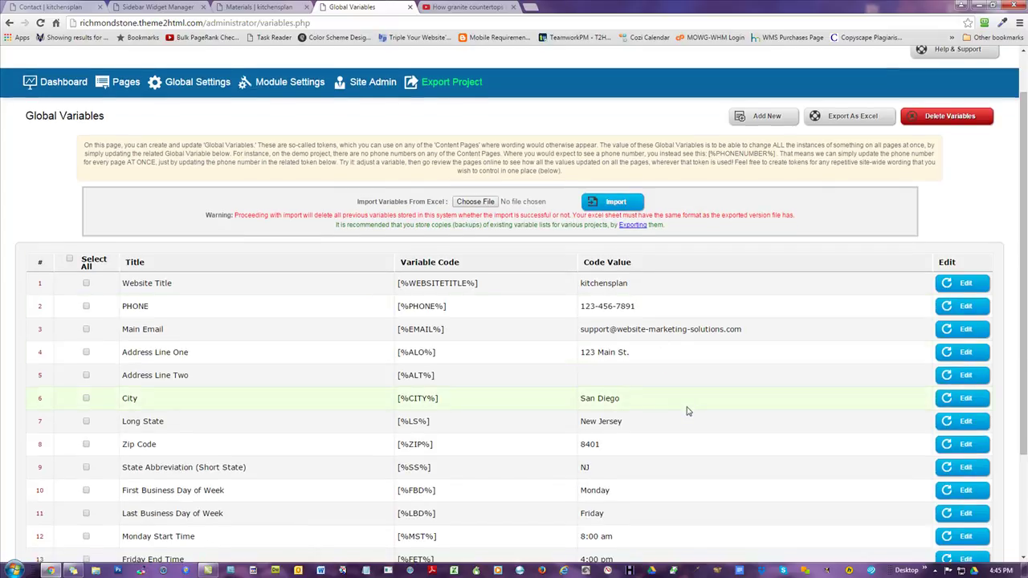
scroll(732, 395, "down", 2)
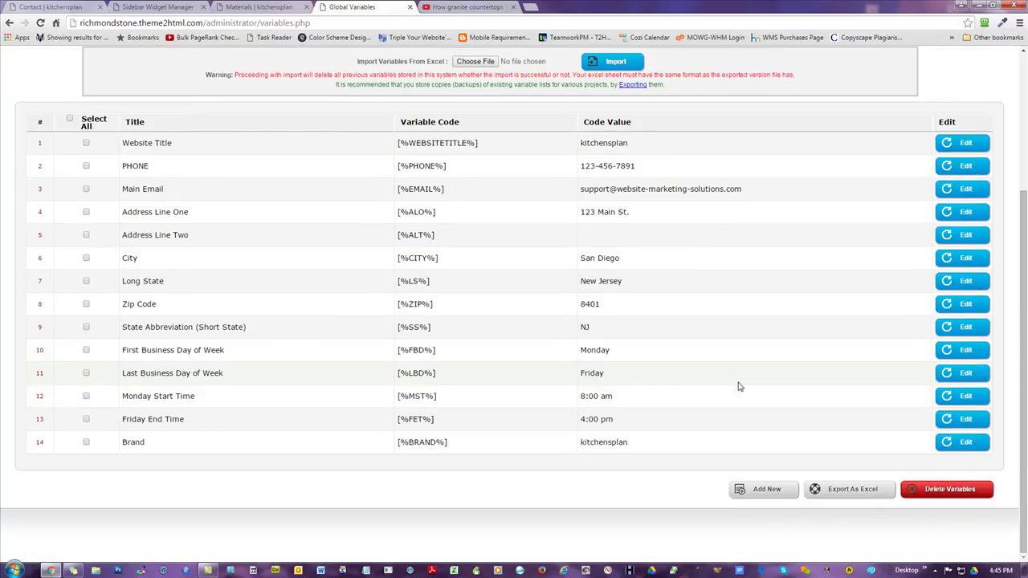
scroll(741, 374, "up", 1)
scroll(741, 373, "down", 1)
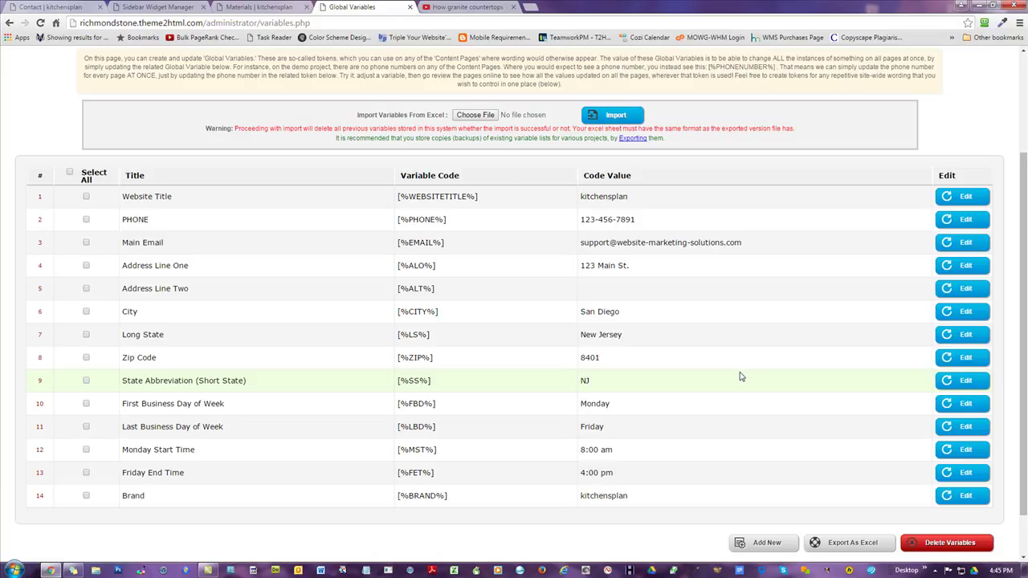
scroll(688, 314, "up", 3)
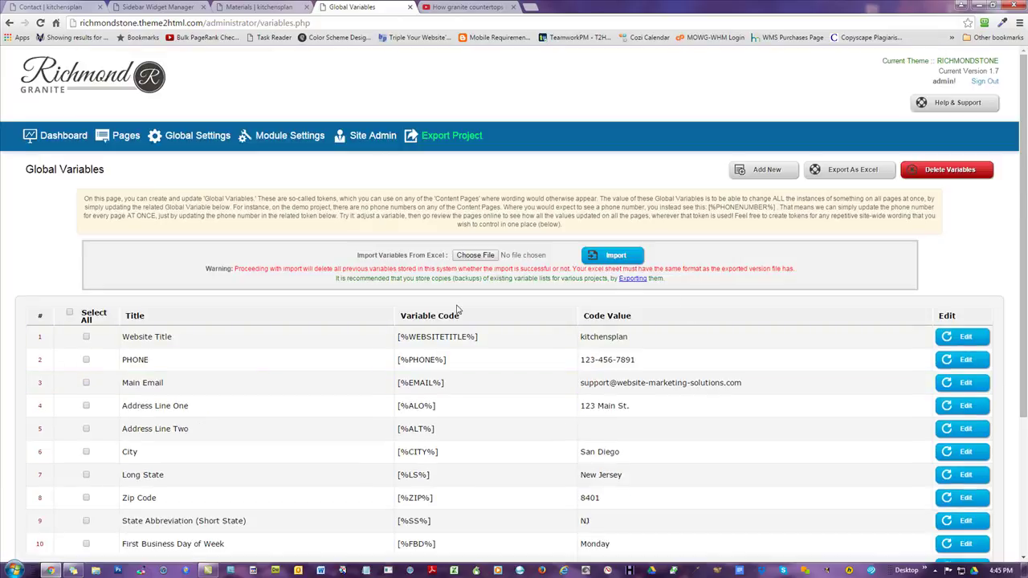
- Inspect the Website Title value [%WEBSITETITLE%] in Global Settings, then go back to the dashboard
left_click(197, 135)
scroll(478, 442, "down", 1)
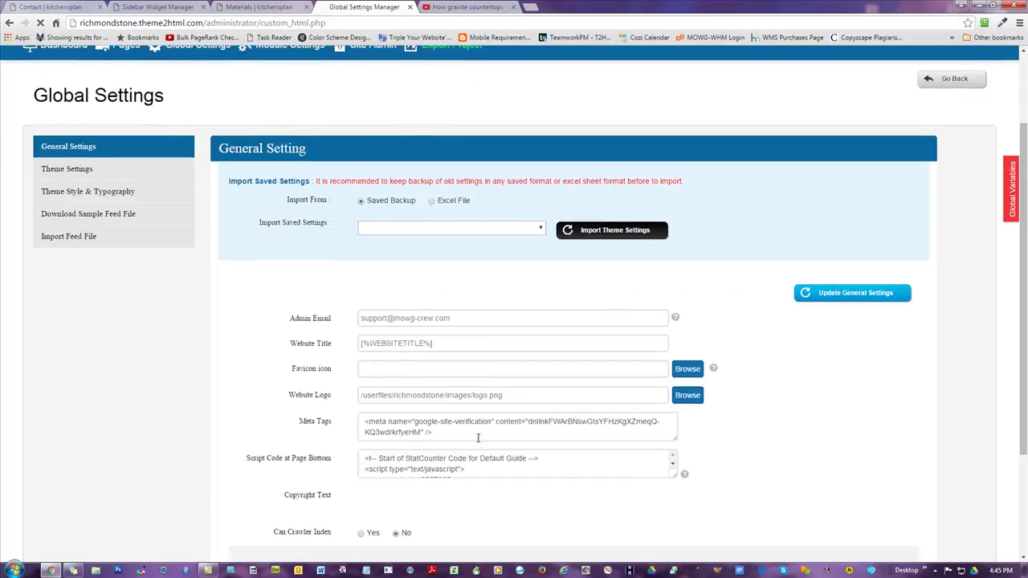
left_click_drag(443, 344, 333, 343)
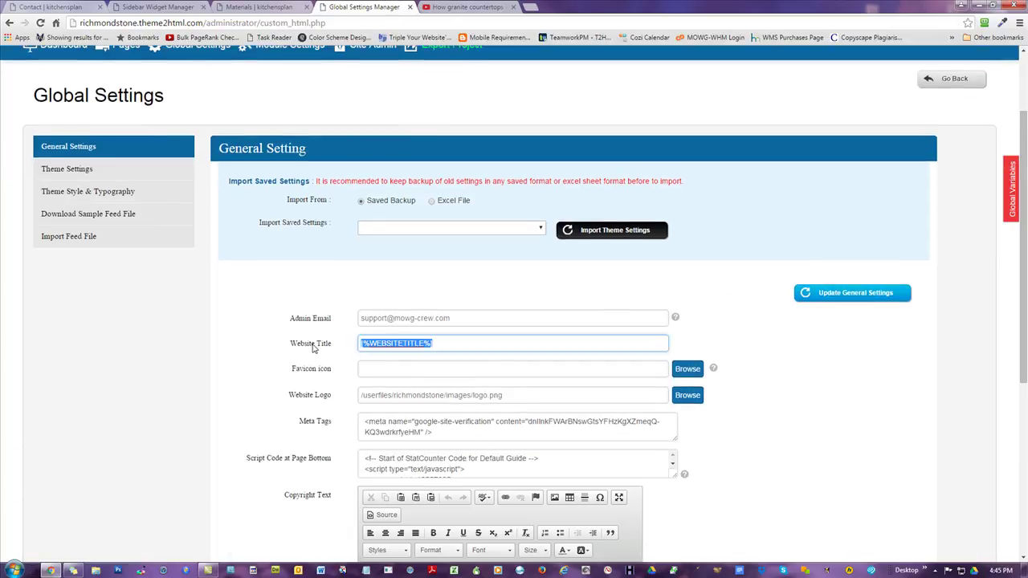
left_click(434, 347)
left_click(208, 351)
scroll(87, 164, "up", 2)
left_click(61, 150)
- Compare the Our Video widget's [%CITY%] heading with the live Materials and Contact pages, closing the Contact tab
left_click(350, 190)
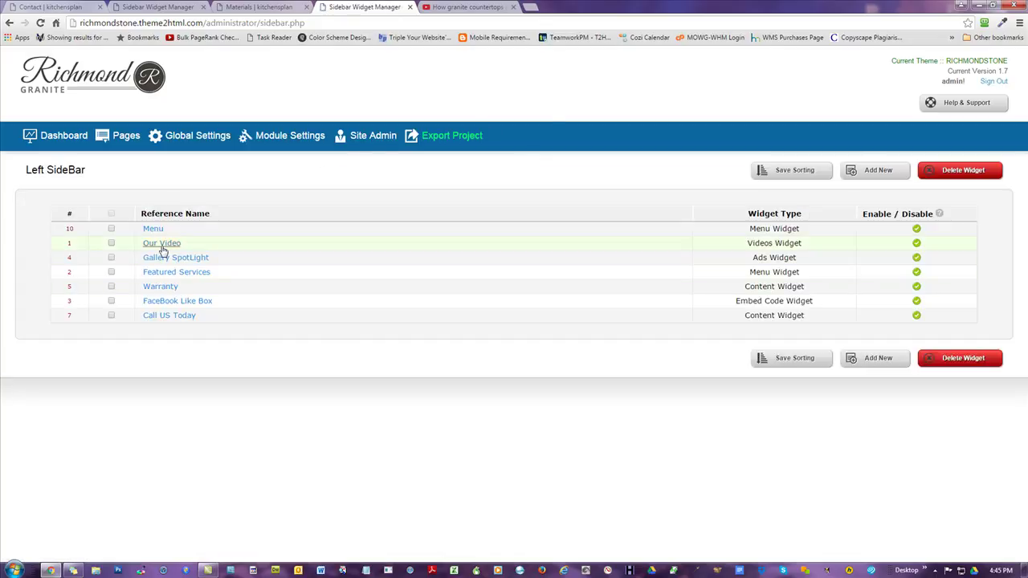
left_click(161, 243)
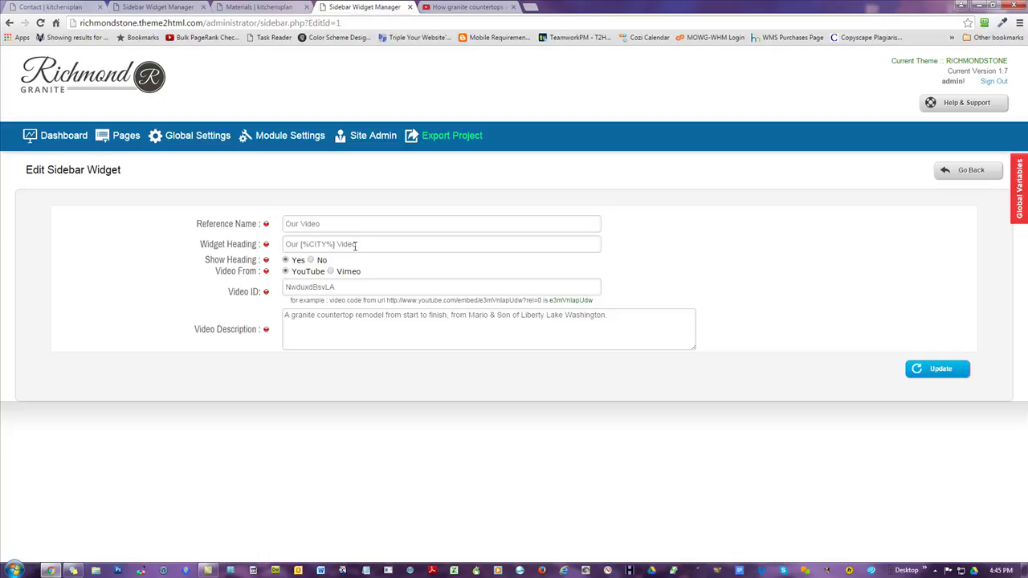
left_click(255, 6)
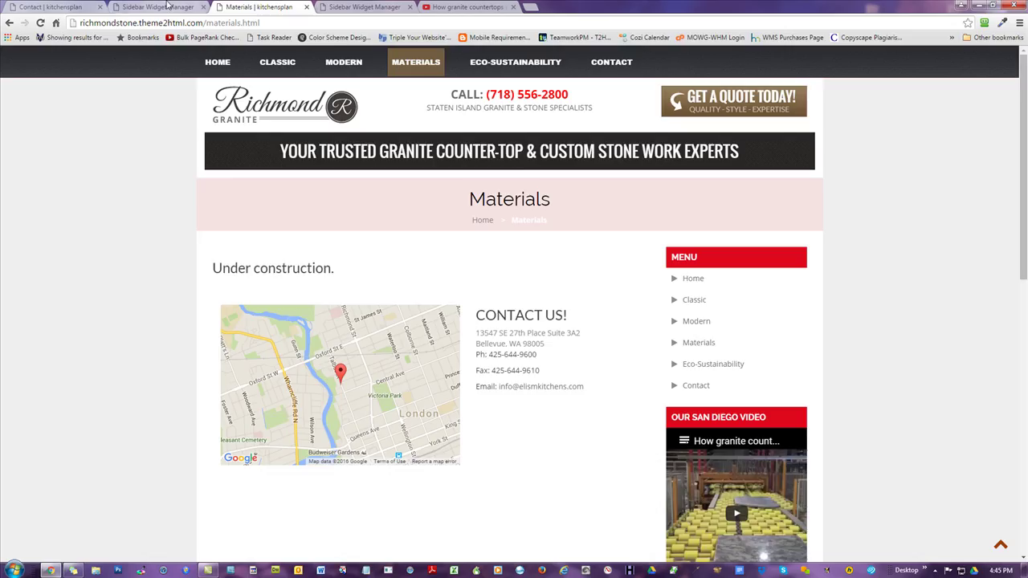
left_click(167, 6)
left_click(51, 8)
scroll(60, 183, "up", 3)
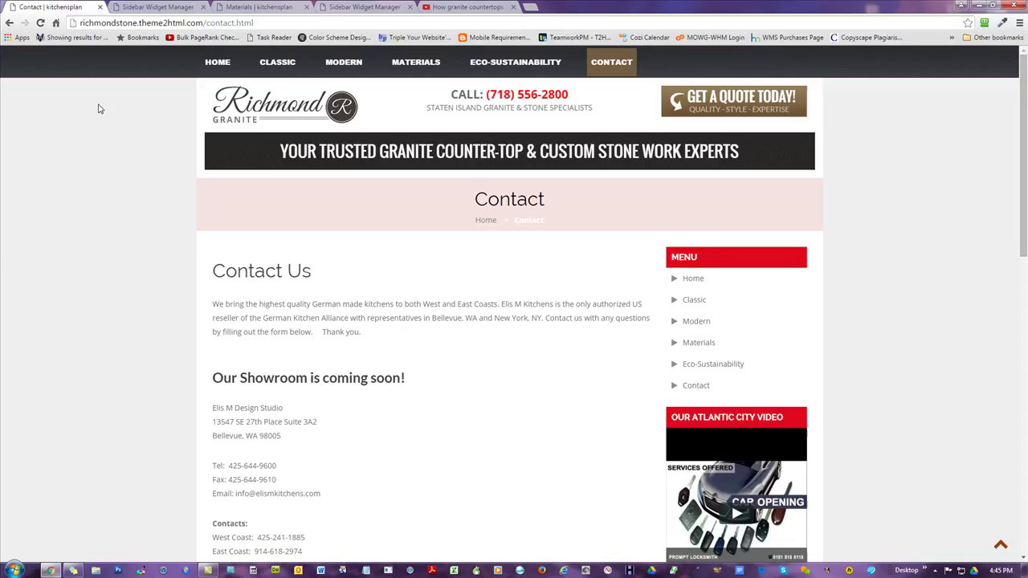
left_click(100, 6)
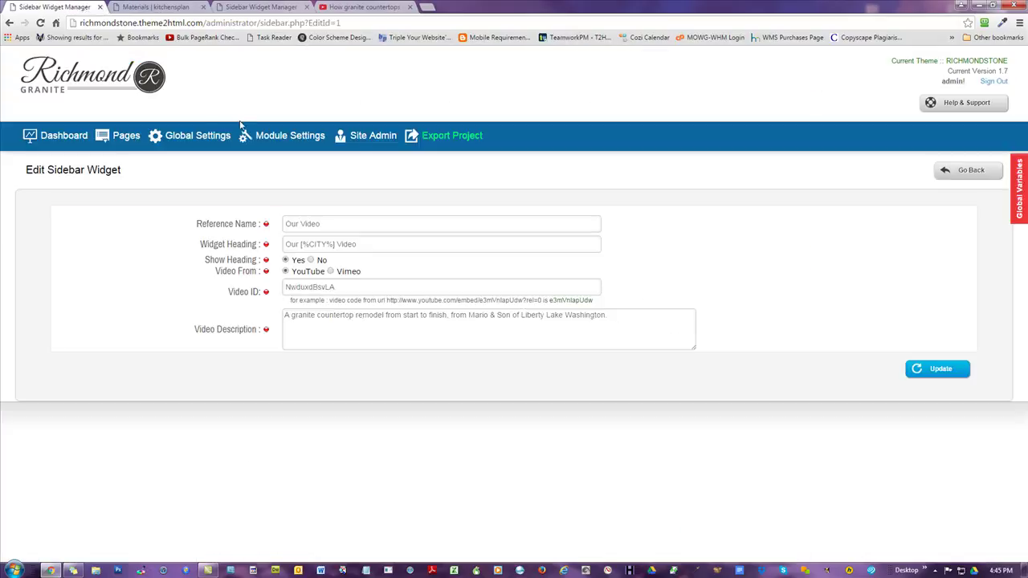
left_click(58, 135)
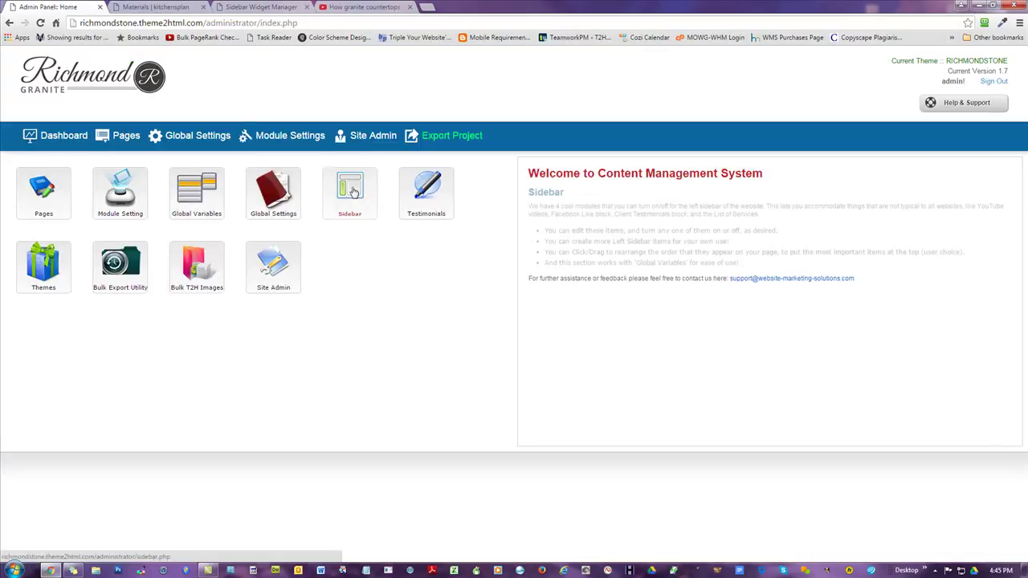
- Create global variable 'Main Keyword' with code [%MAINKW%] and value 'Granite Countertops'
left_click(197, 191)
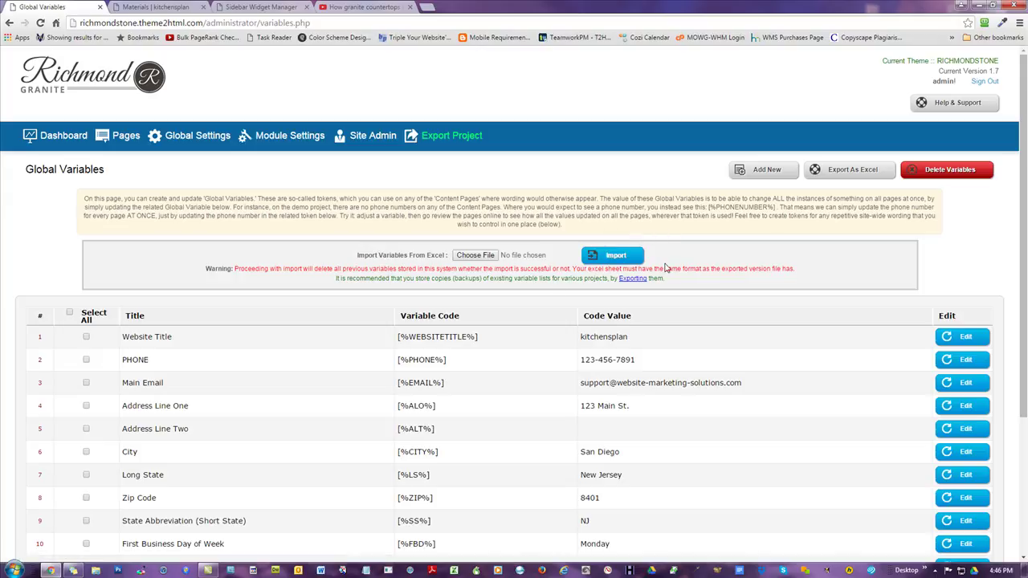
scroll(679, 266, "down", 3)
scroll(519, 281, "up", 3)
left_click(767, 170)
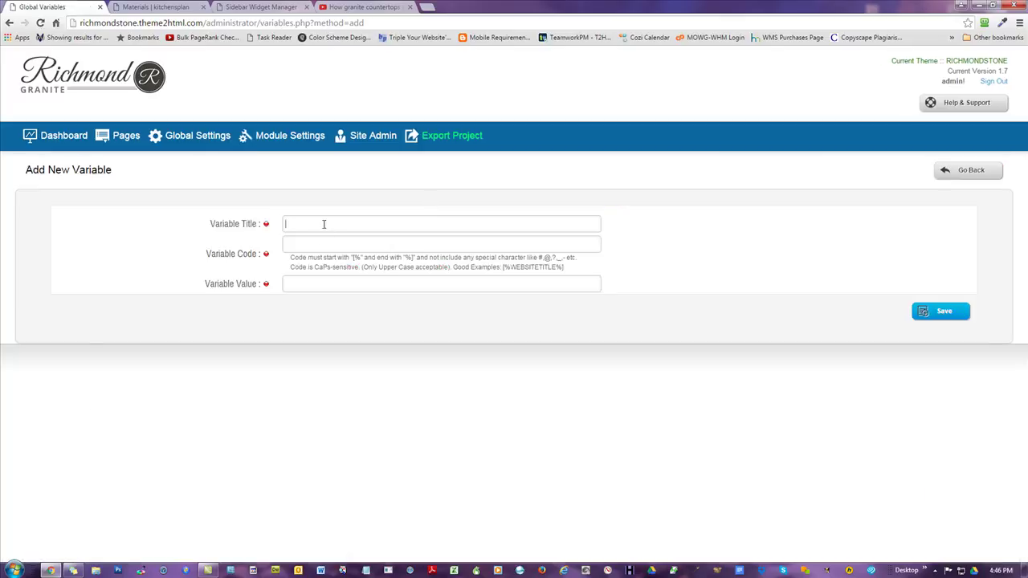
left_click(324, 224)
type("Main ")
type("[")
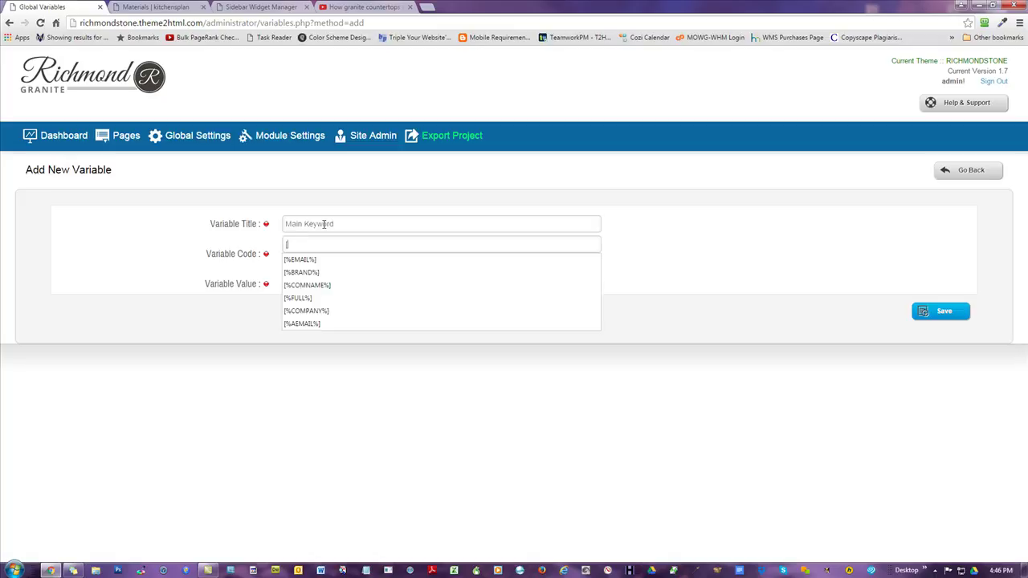
type("%MAINK")
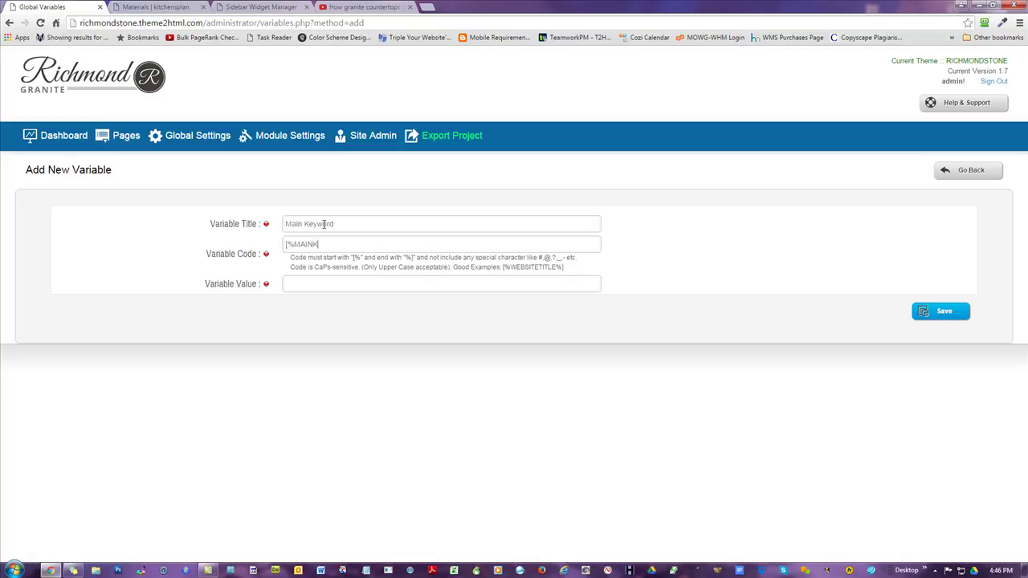
type("W%")
left_click(344, 285)
type("Granite Countertops")
triple_click(350, 244)
key("ctrl+c")
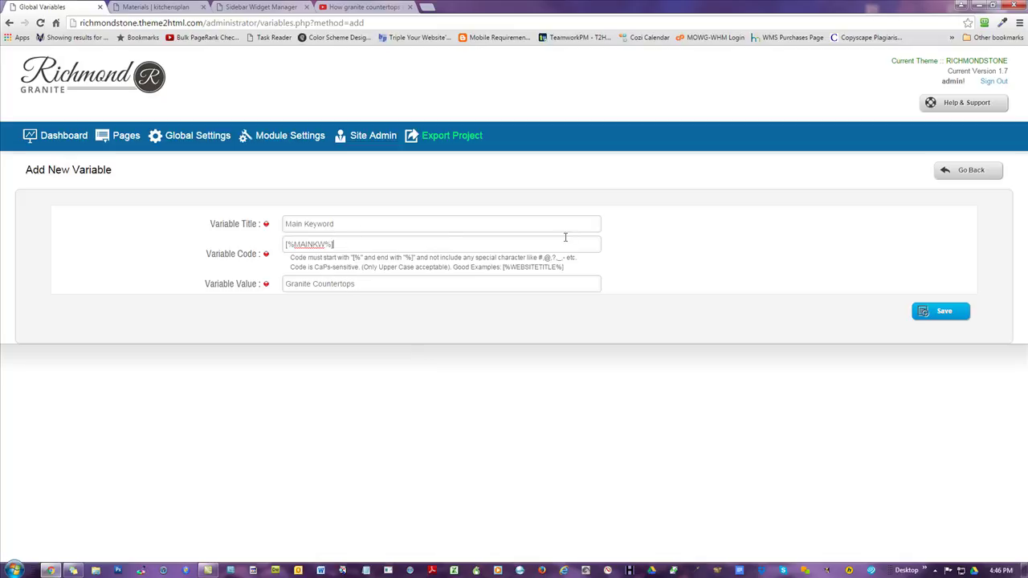
left_click(940, 311)
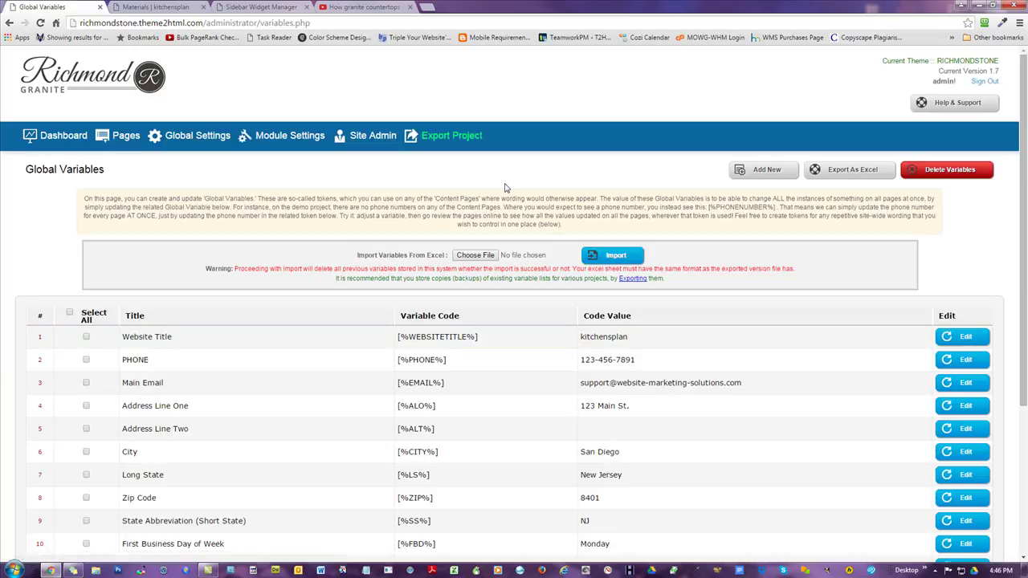
- Confirm the new Main Keyword row in the list, view Global Settings, and return to the dashboard
scroll(505, 187, "down", 3)
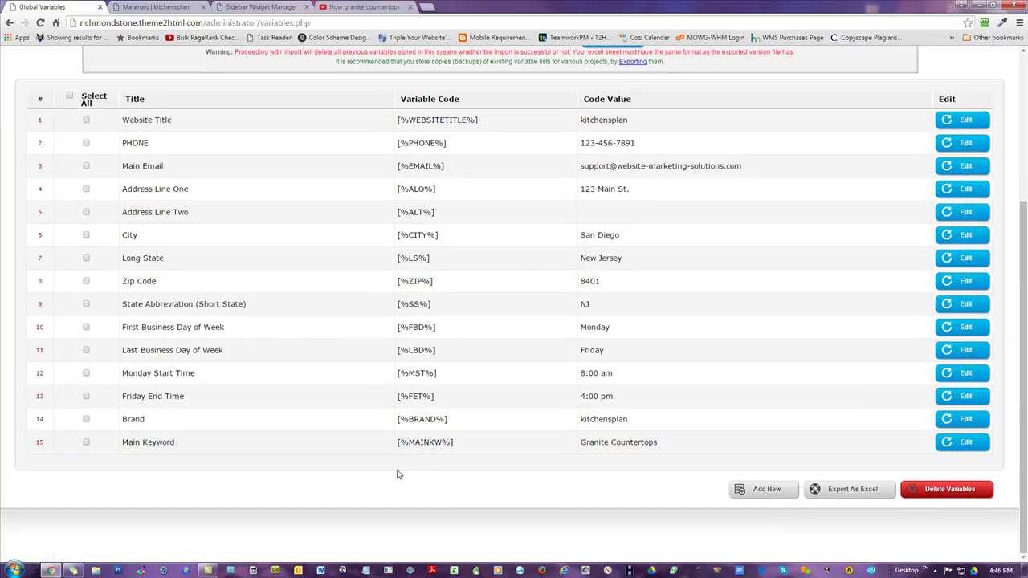
scroll(452, 490, "up", 3)
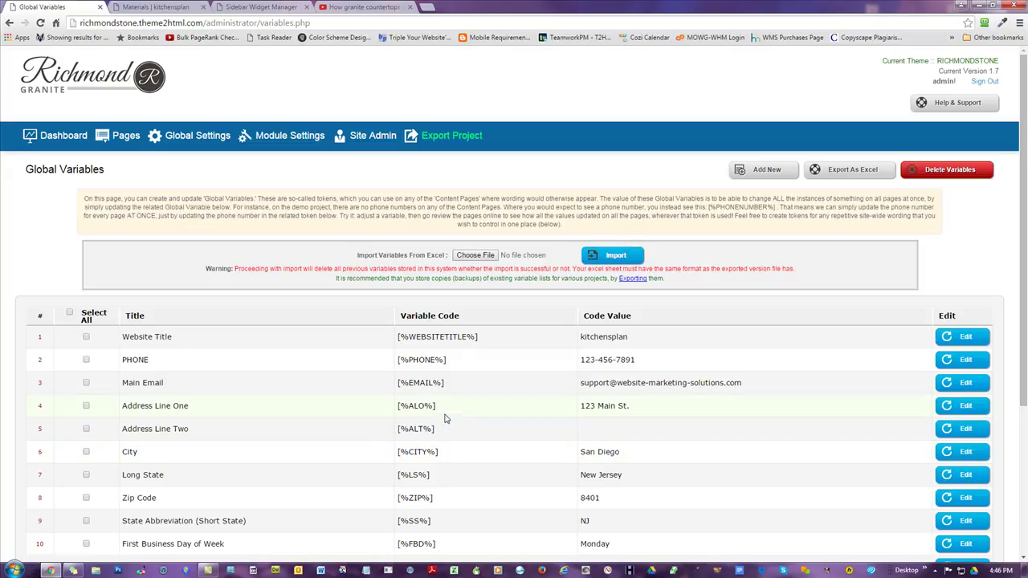
left_click(200, 138)
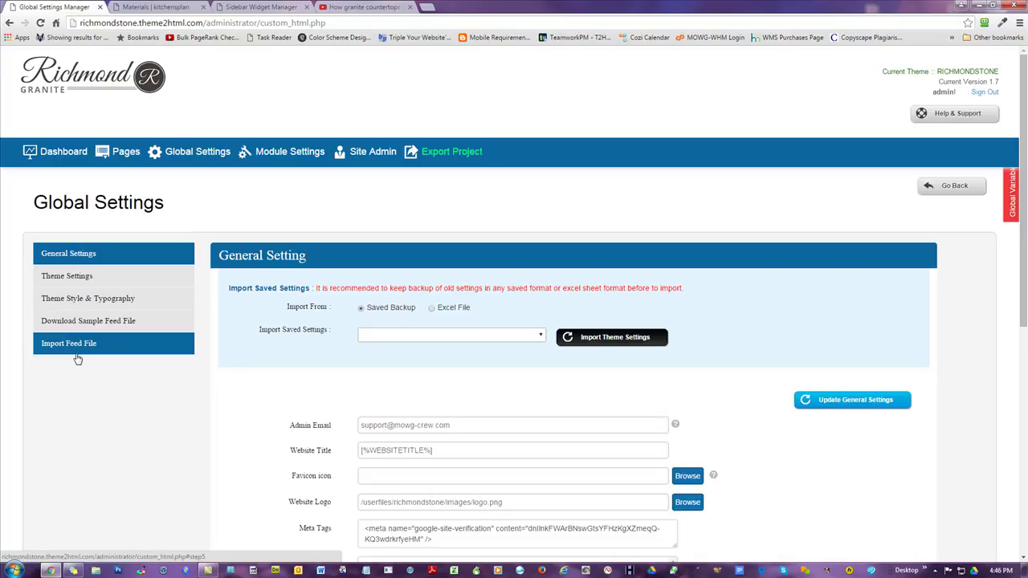
left_click(56, 151)
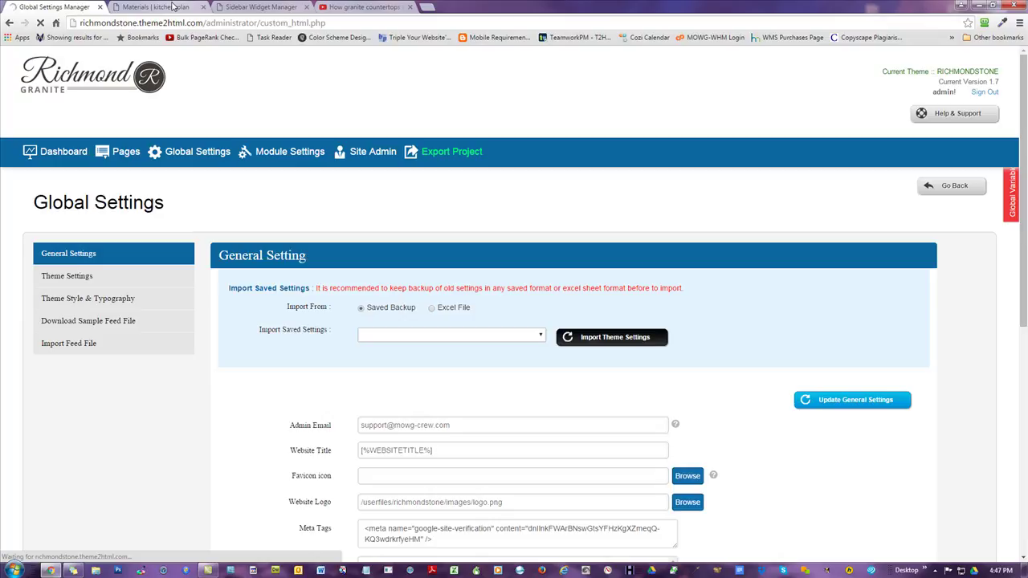
- Replace the Our Video widget heading's city token with [%MAINKW%], update it, and reload the Materials page
left_click(173, 6)
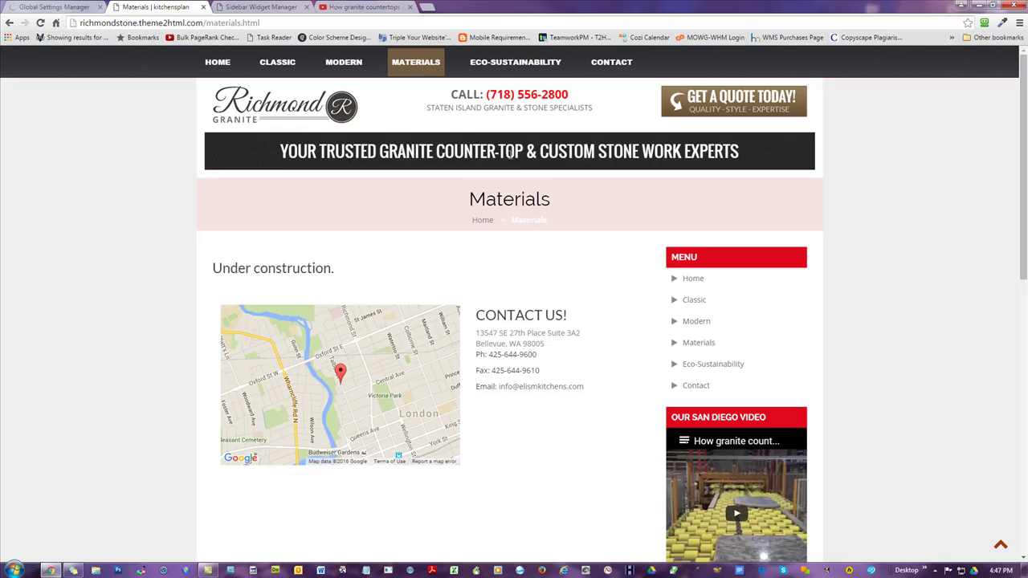
left_click(258, 7)
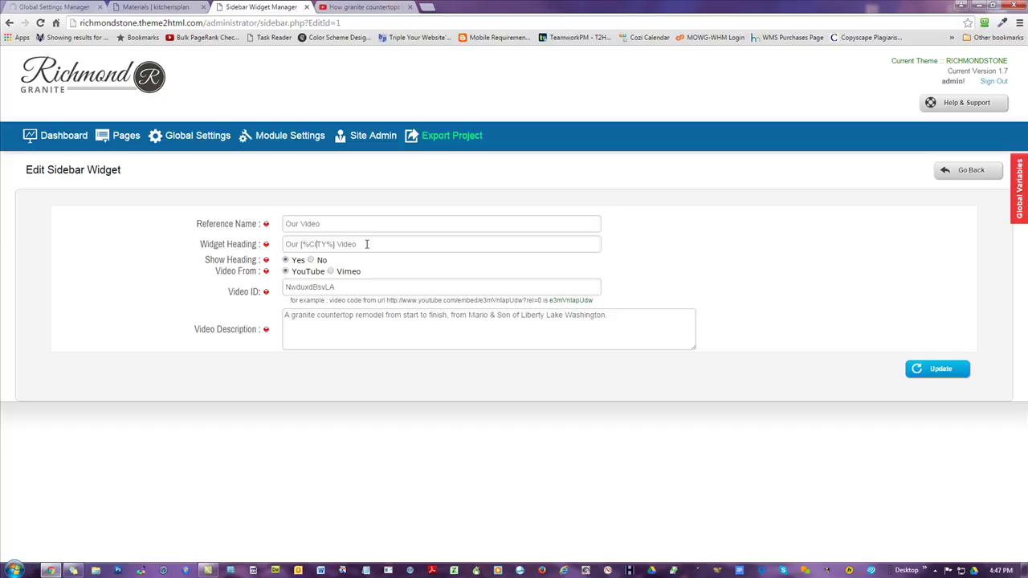
left_click_drag(335, 244, 308, 244)
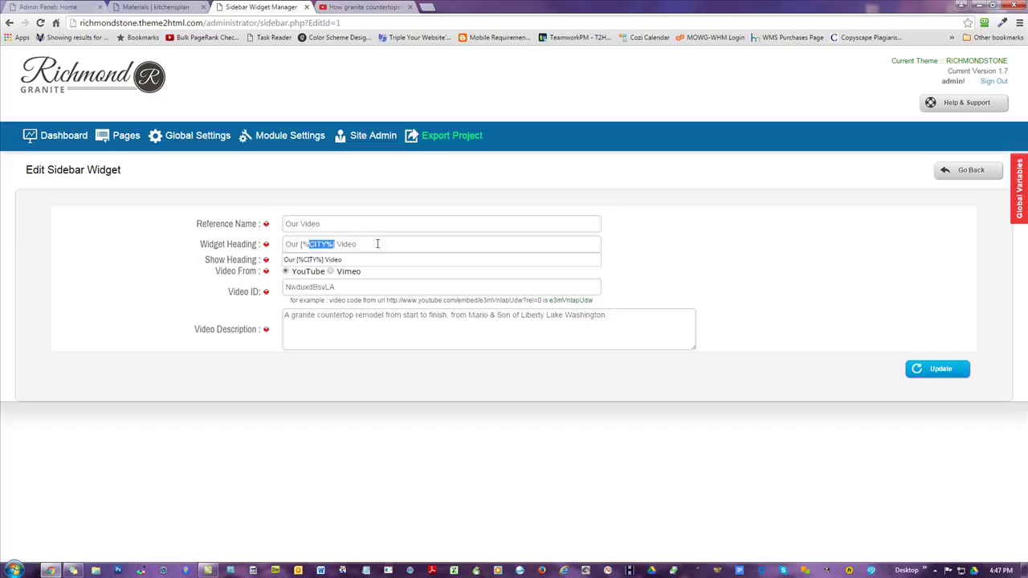
left_click_drag(378, 244, 140, 248)
key("ctrl+v")
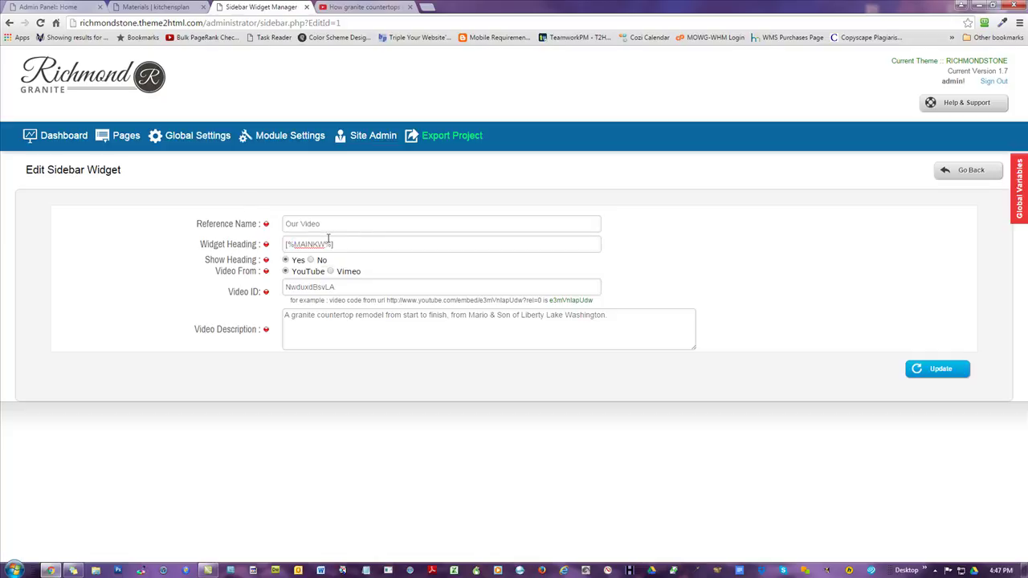
left_click(928, 371)
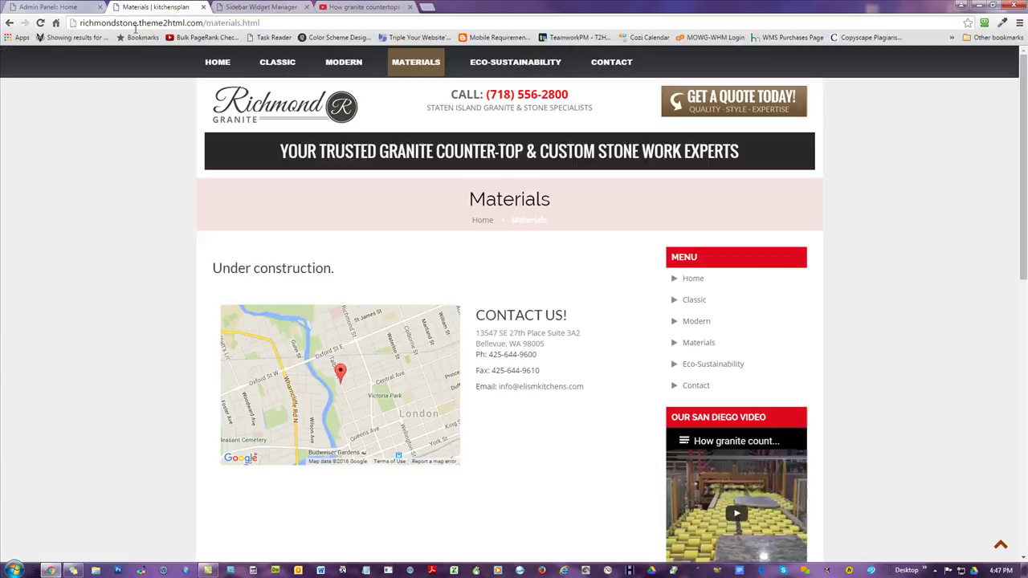
left_click(146, 8)
left_click(40, 23)
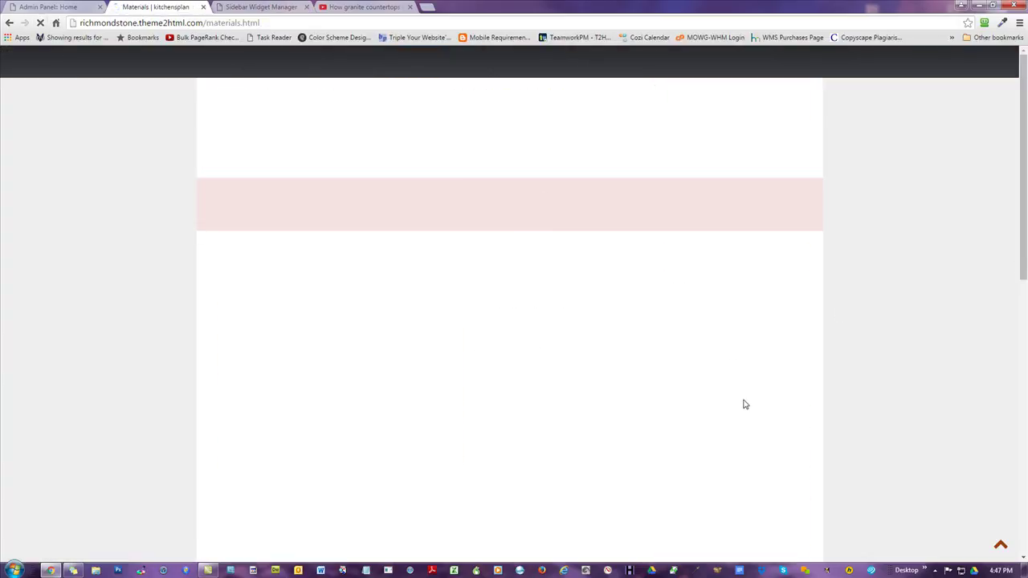
- Verify the Materials sidebar video heading now reads GRANITE COUNTERTOPS, then go to the site's home page
scroll(851, 345, "down", 2)
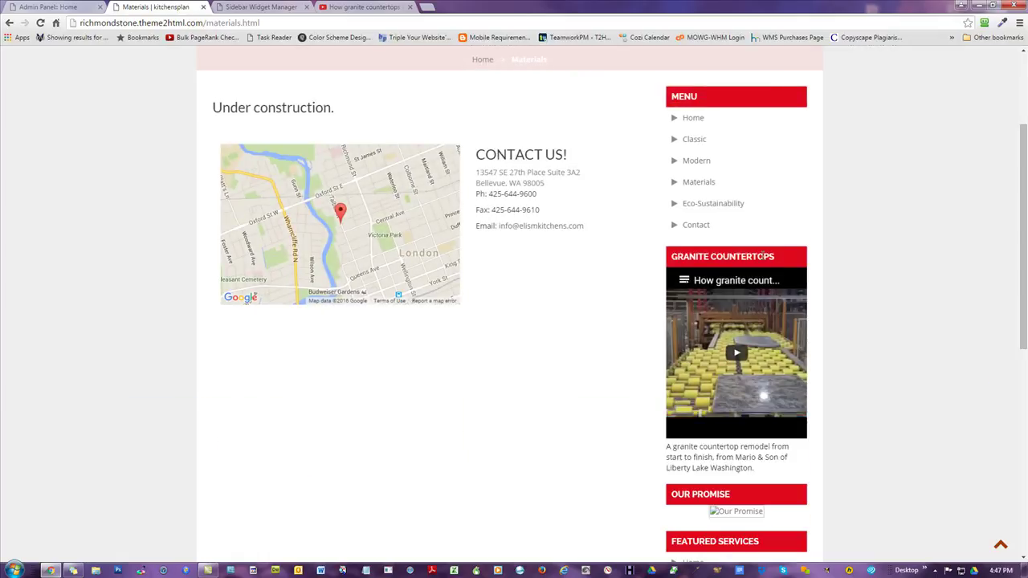
scroll(870, 284, "down", 2)
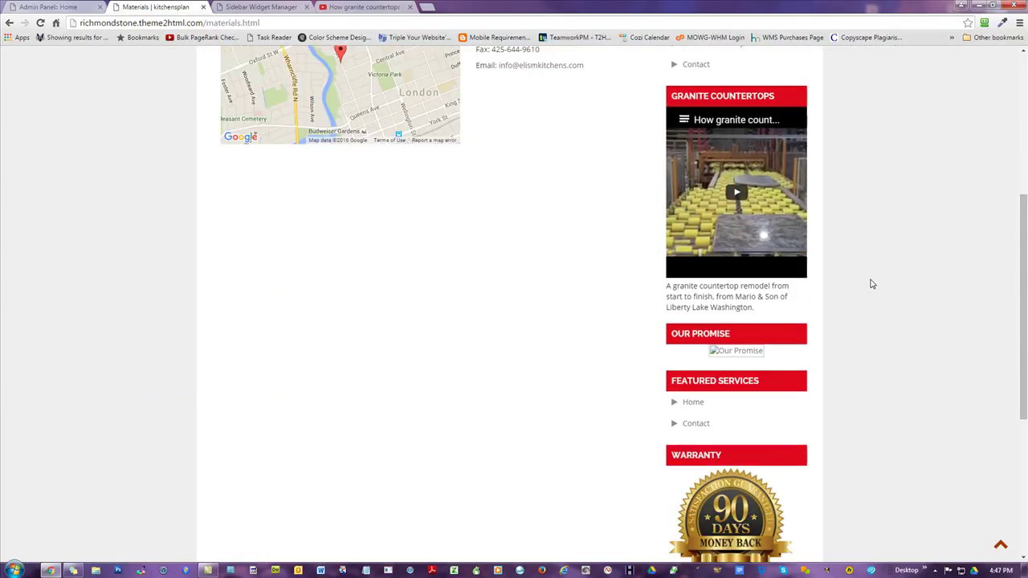
scroll(578, 316, "up", 3)
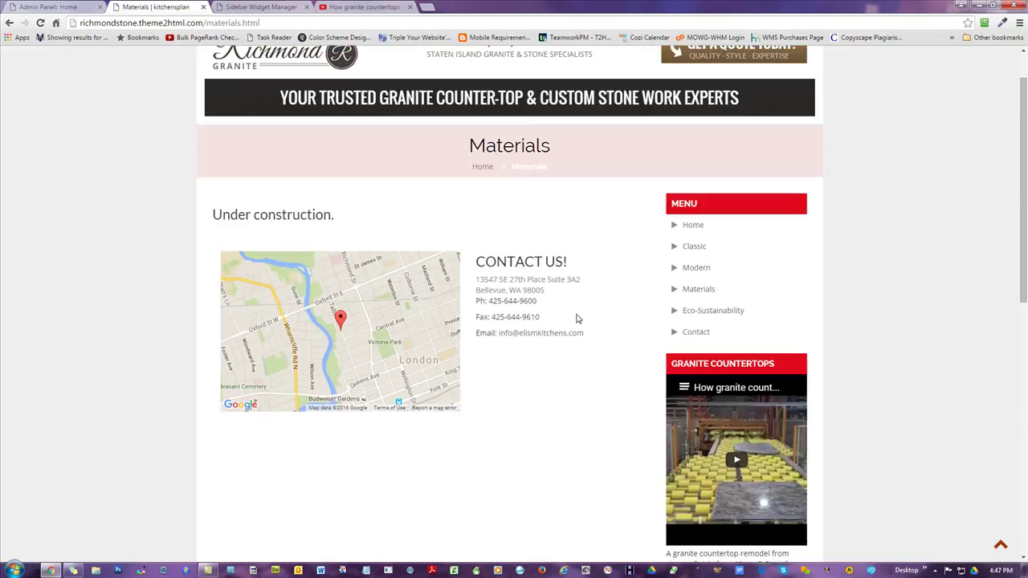
scroll(722, 430, "down", 1)
scroll(727, 411, "up", 2)
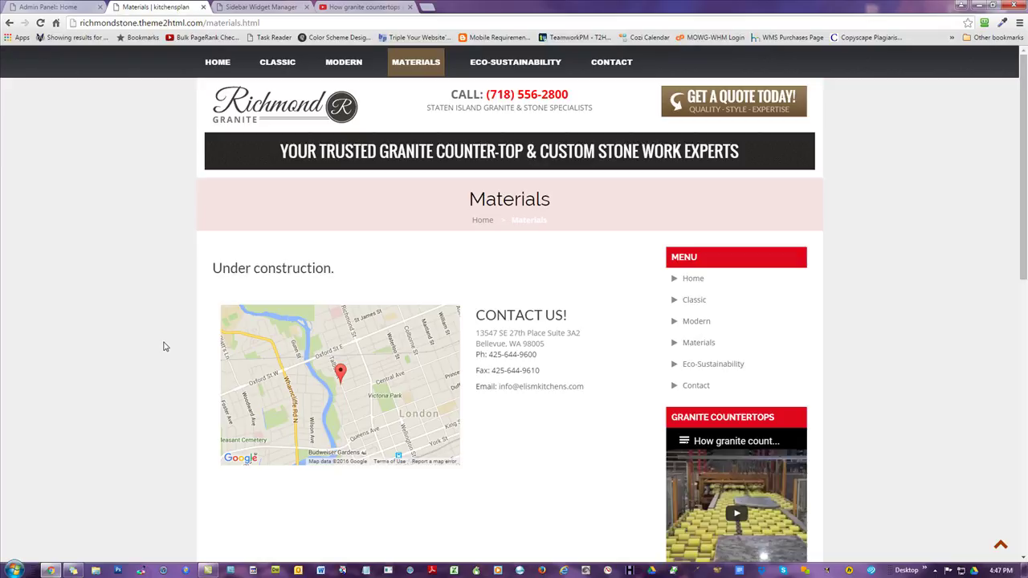
scroll(897, 279, "down", 4)
scroll(901, 284, "down", 4)
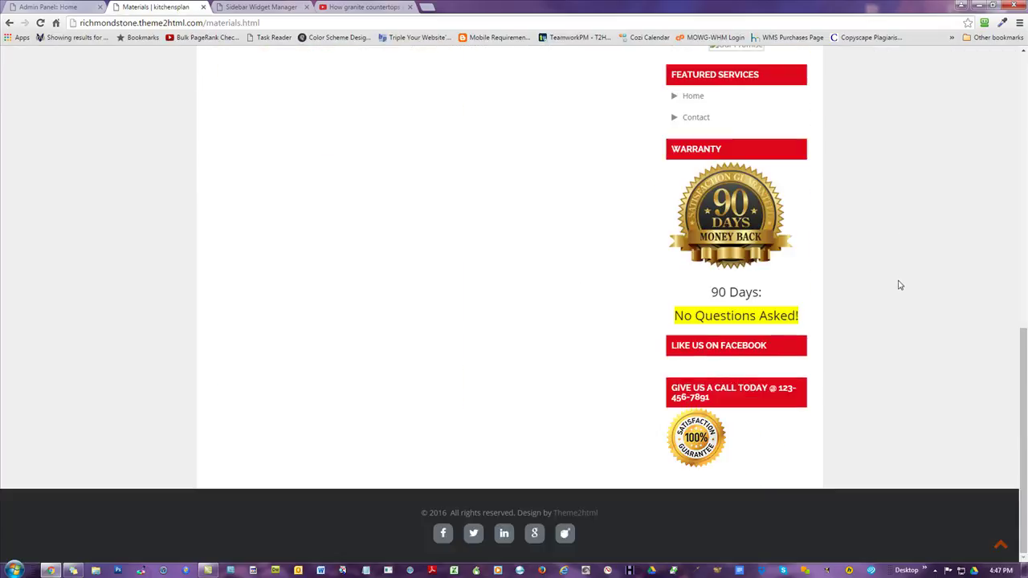
scroll(901, 287, "up", 8)
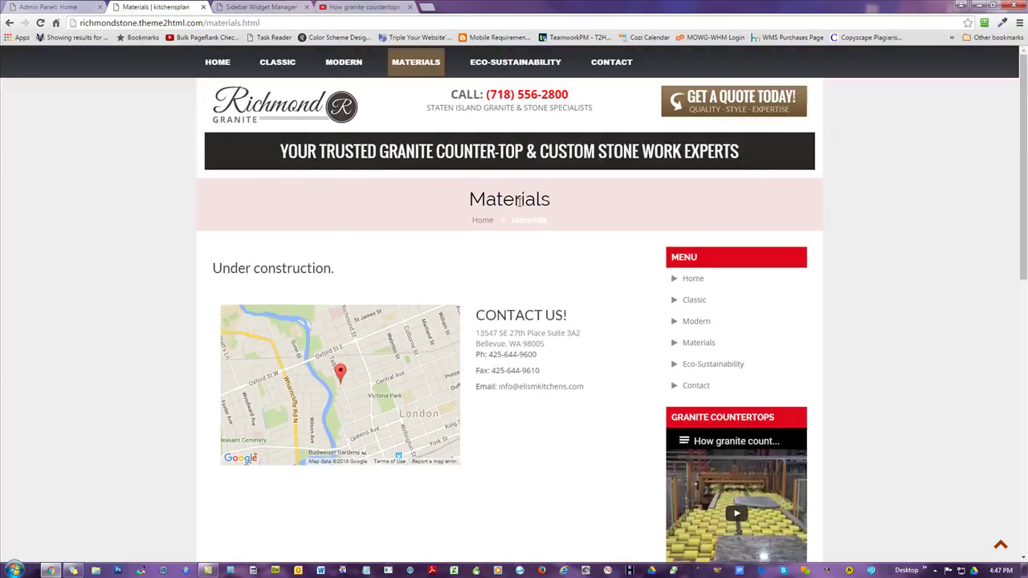
scroll(498, 217, "down", 2)
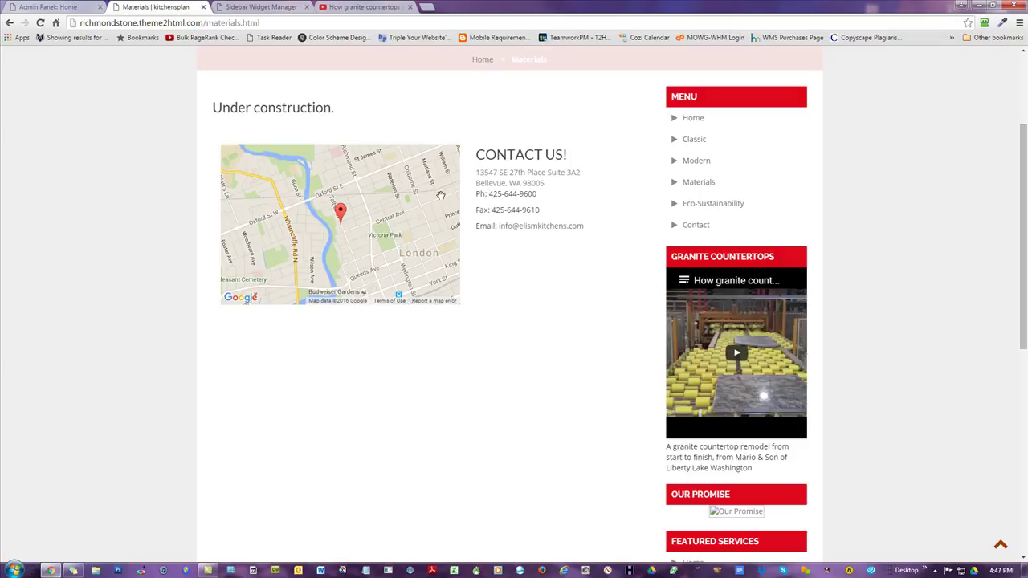
scroll(484, 359, "down", 1)
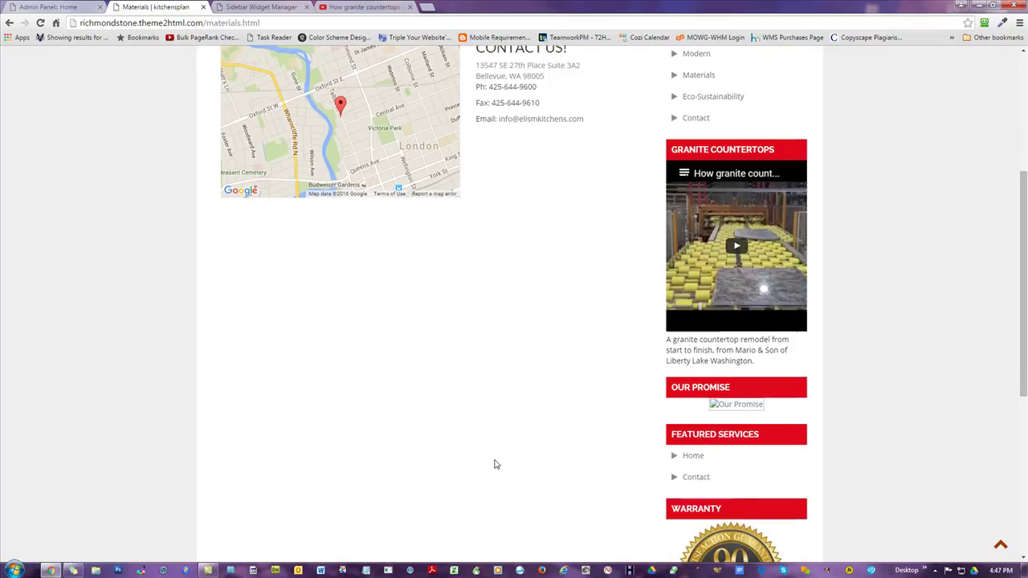
scroll(494, 463, "down", 1)
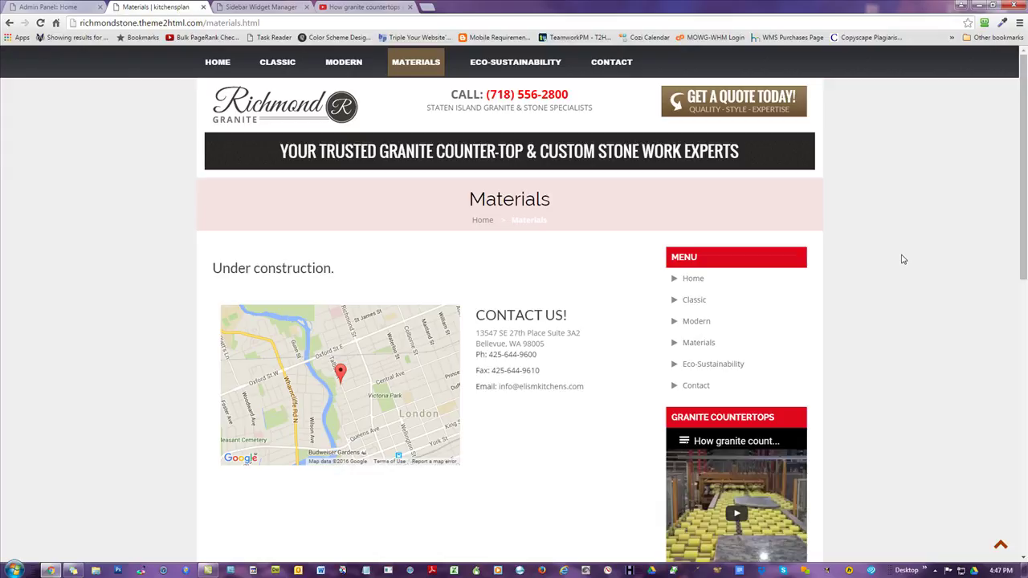
scroll(763, 303, "down", 2)
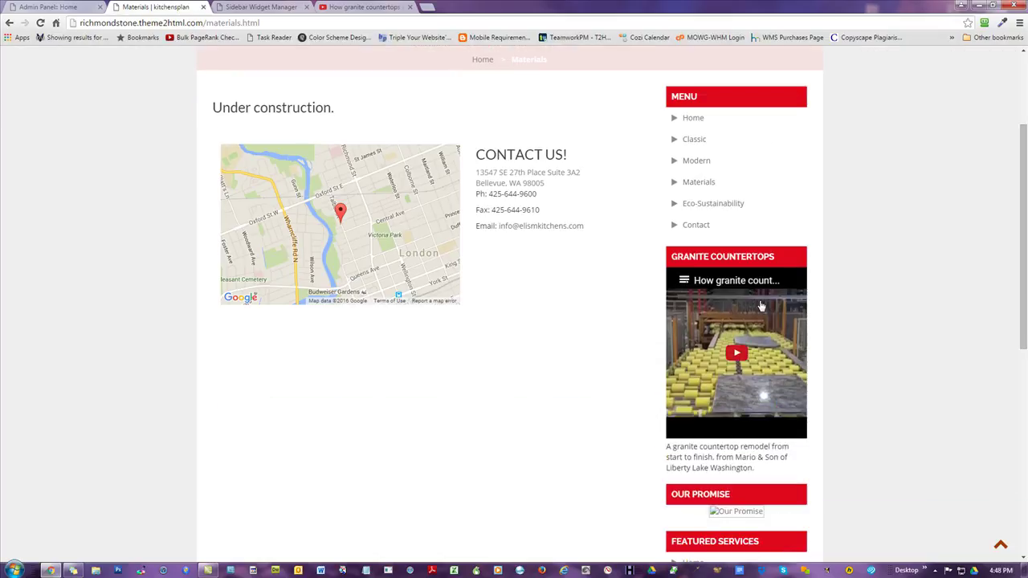
scroll(799, 385, "down", 1)
scroll(878, 362, "up", 3)
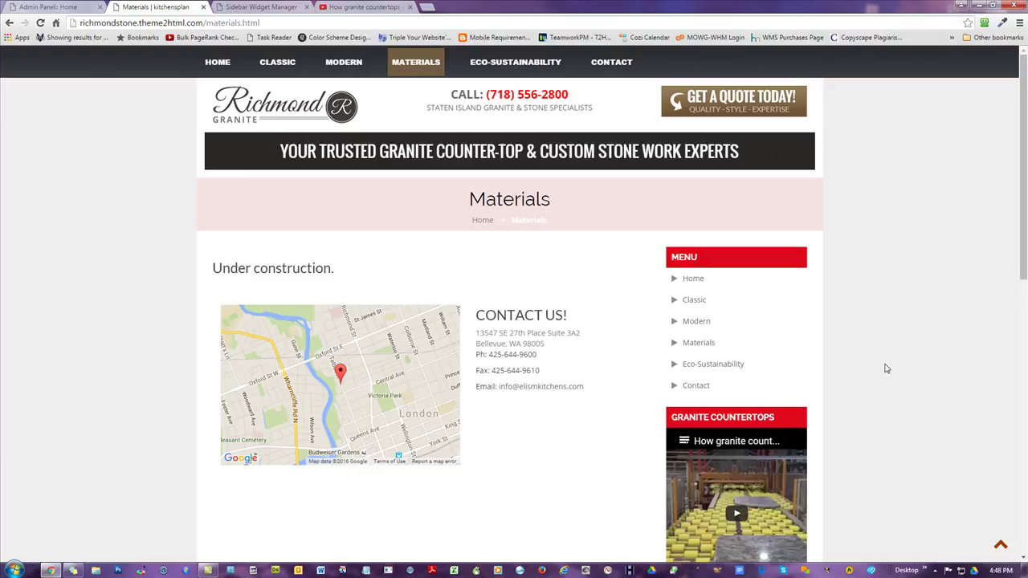
left_click(212, 67)
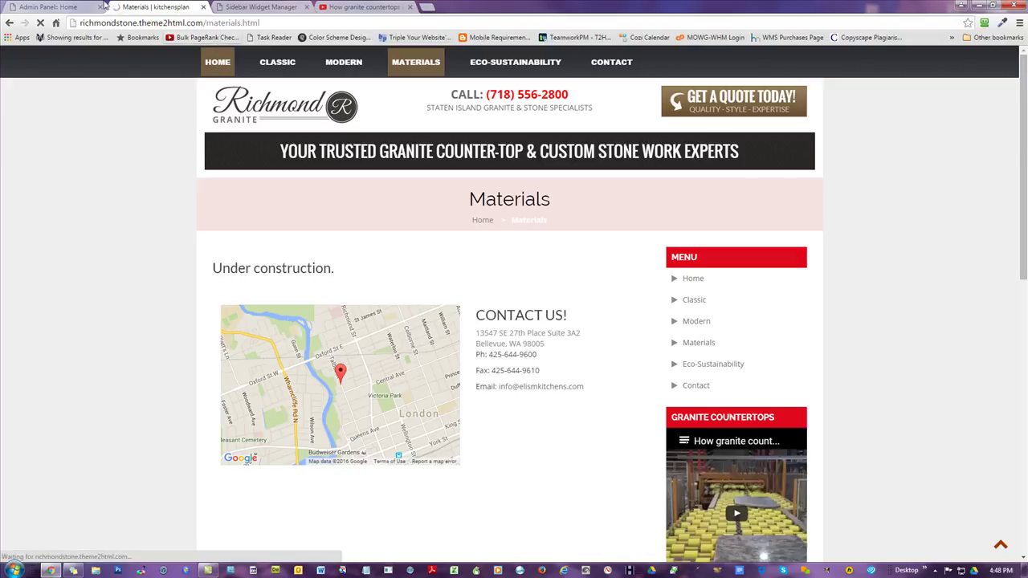
- Glance at the live home page, then start a new widget in the Sidebar Widget Manager
left_click(34, 6)
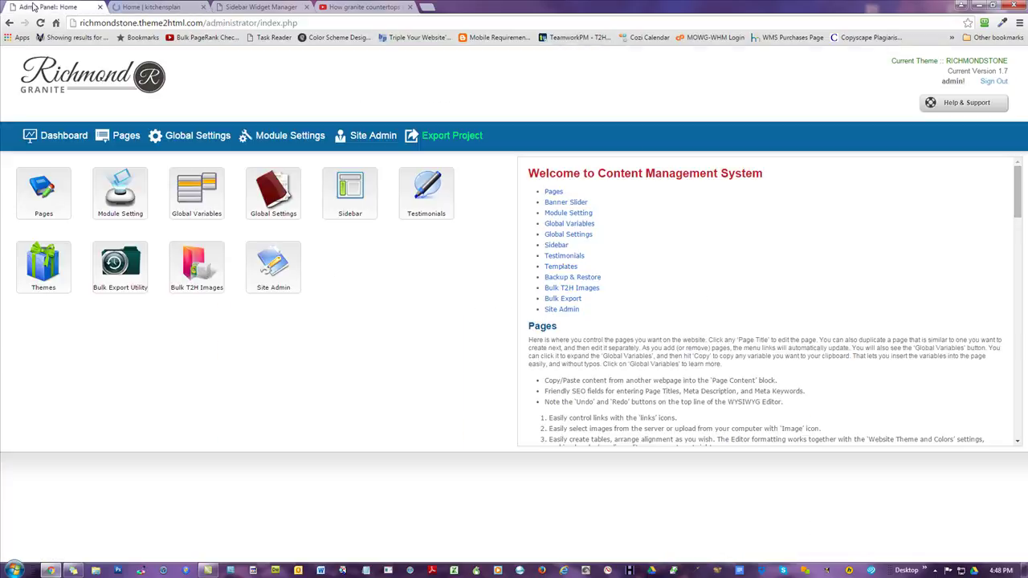
left_click(155, 7)
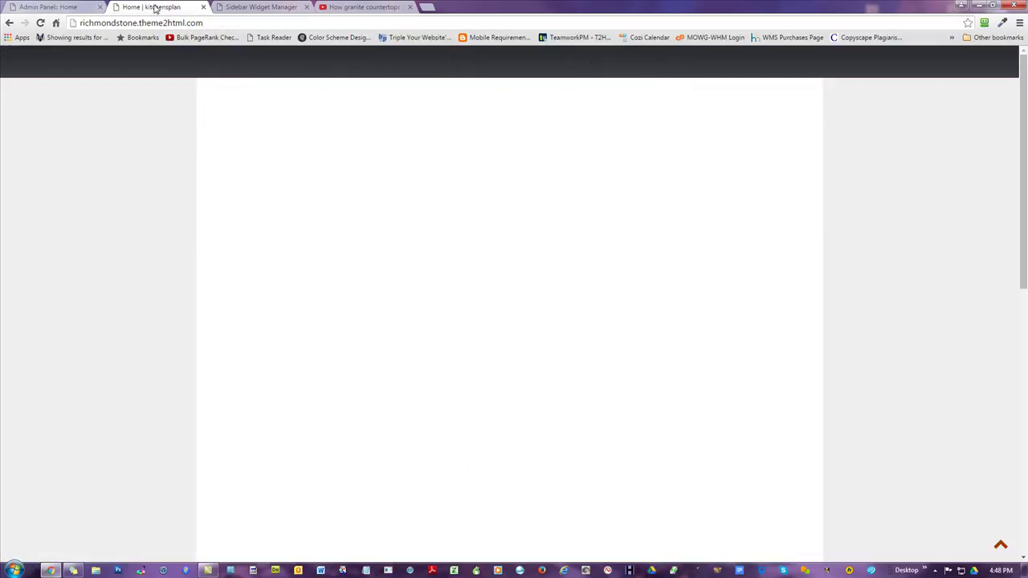
left_click(62, 7)
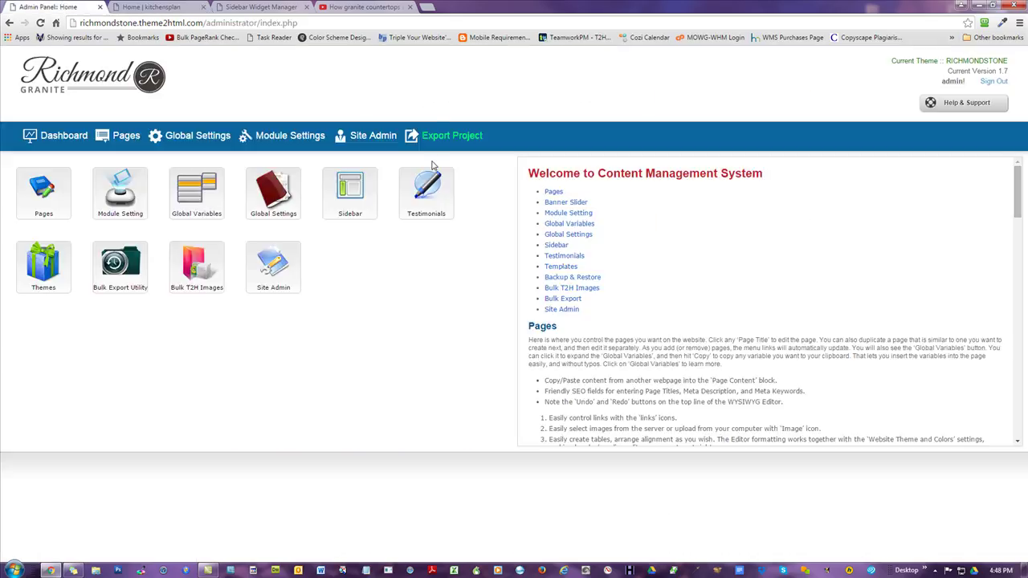
left_click(347, 195)
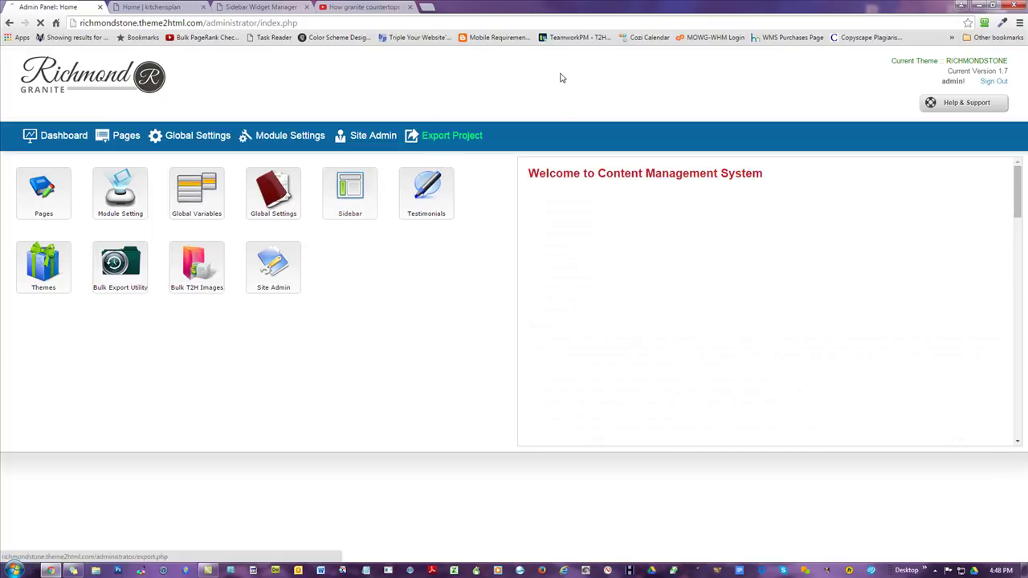
left_click(878, 171)
- Select all menu pages except Modern and Classic, then change the widget type to Ads Widget
scroll(647, 261, "down", 1)
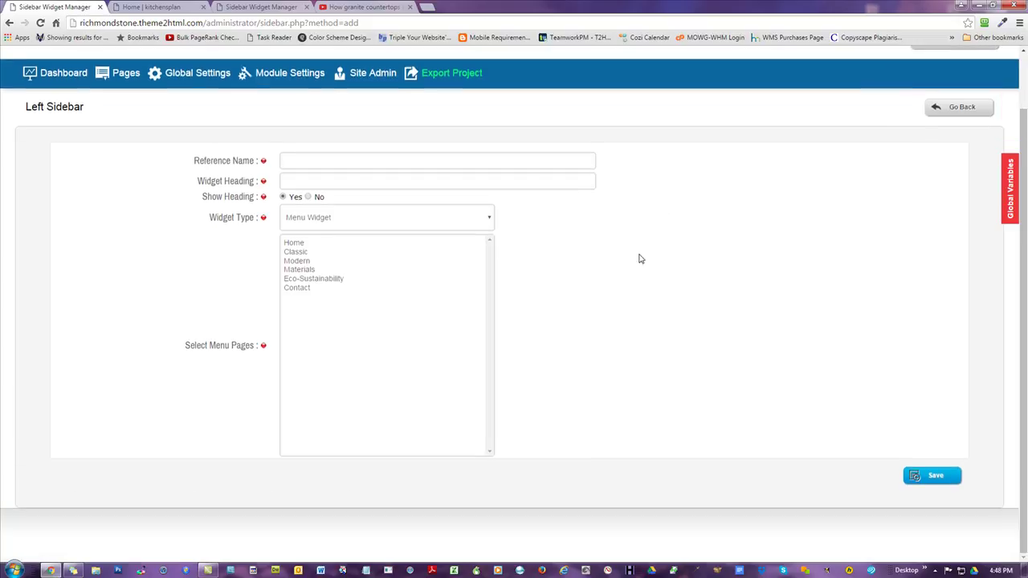
left_click(326, 223)
left_click(326, 289)
left_click(297, 288)
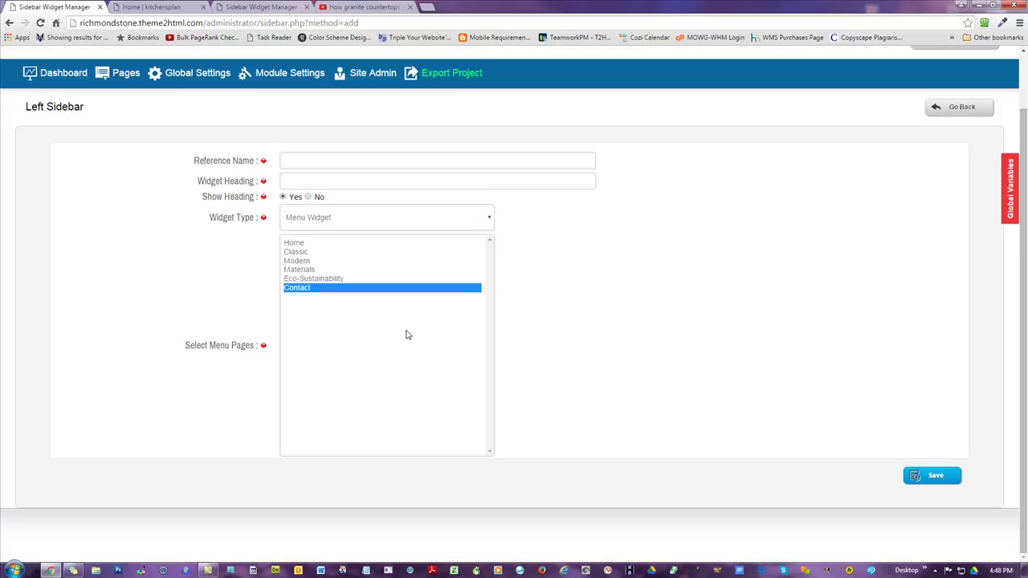
left_click(295, 245, "shift")
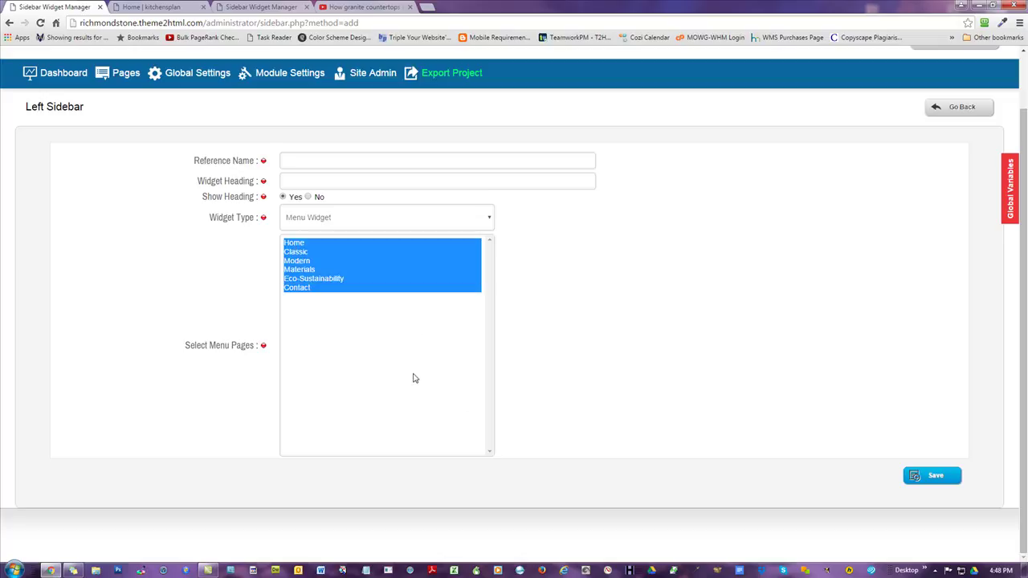
left_click(299, 258, "ctrl")
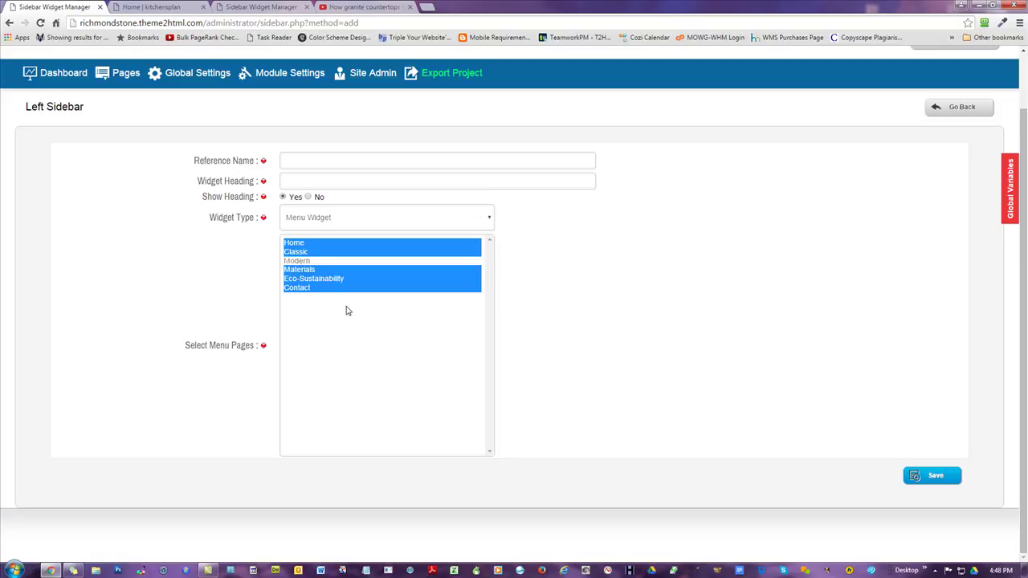
left_click(297, 253, "ctrl")
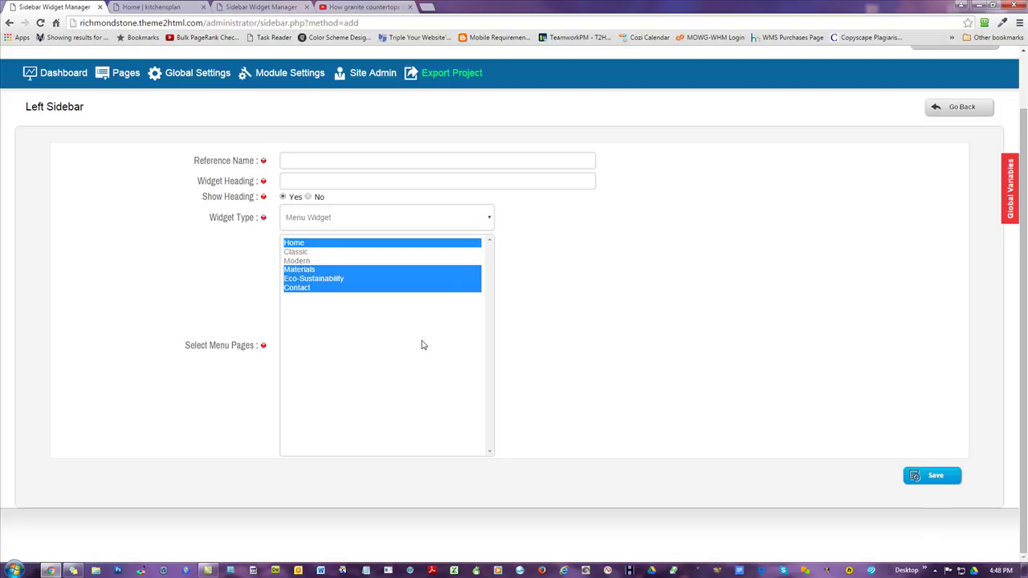
left_click(330, 227)
left_click(319, 245)
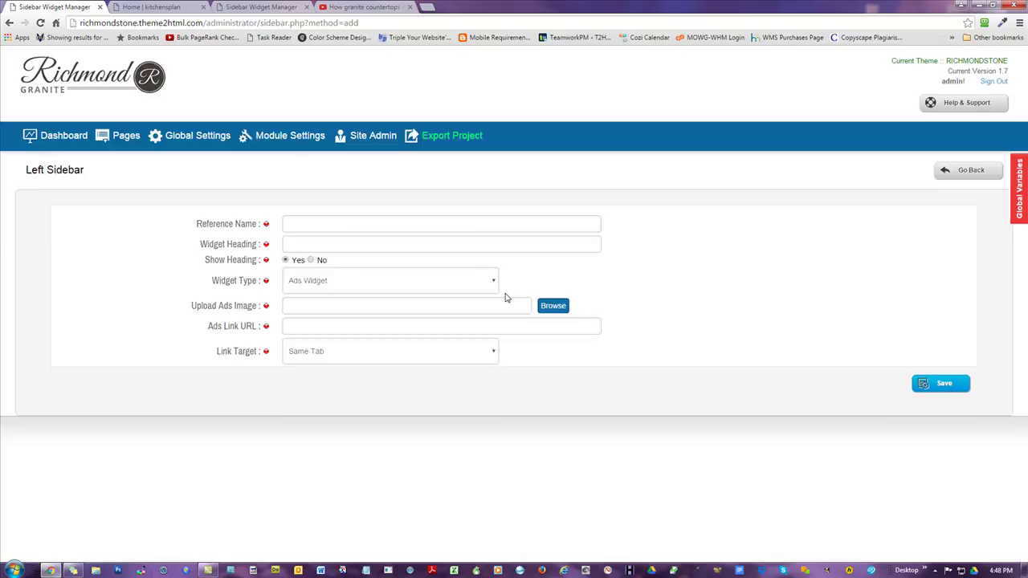
- Set the Ads widget's link target to New Tab, then switch the widget type to Videos Widget
left_click(292, 221)
left_click(294, 239)
left_click(553, 306)
left_click(355, 329)
left_click(335, 305)
left_click(336, 326)
left_click(304, 359)
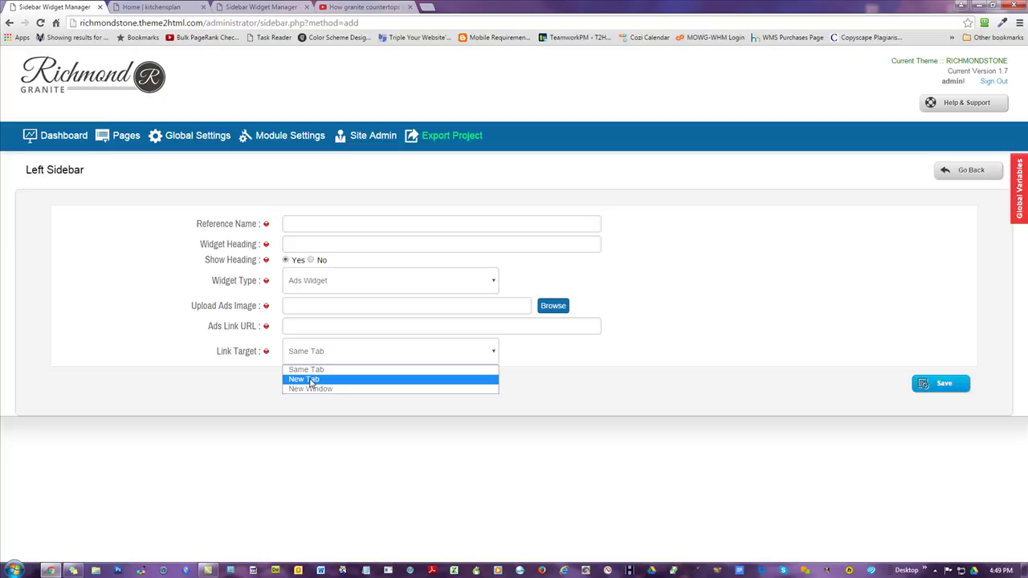
left_click(337, 380)
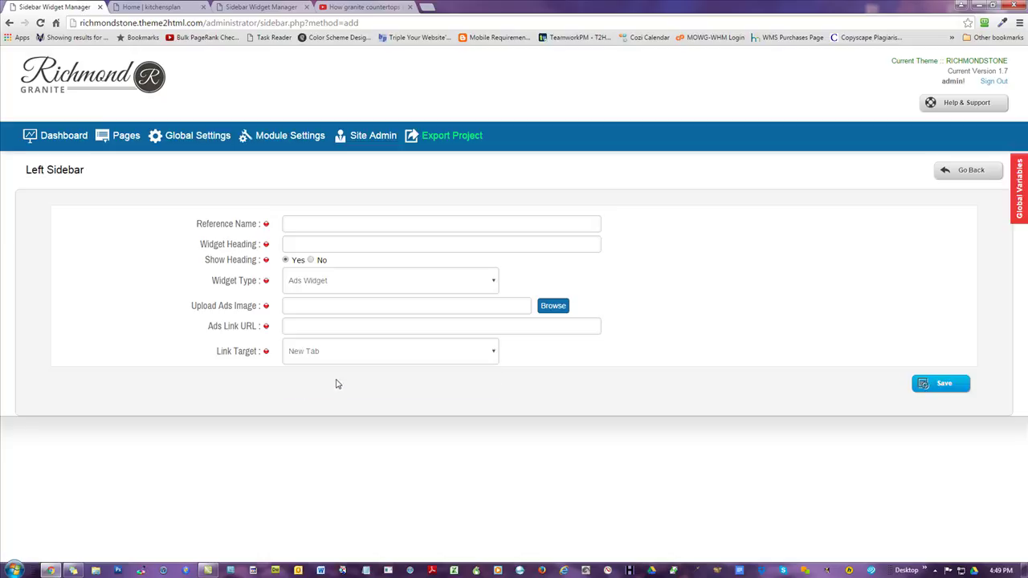
left_click(324, 286)
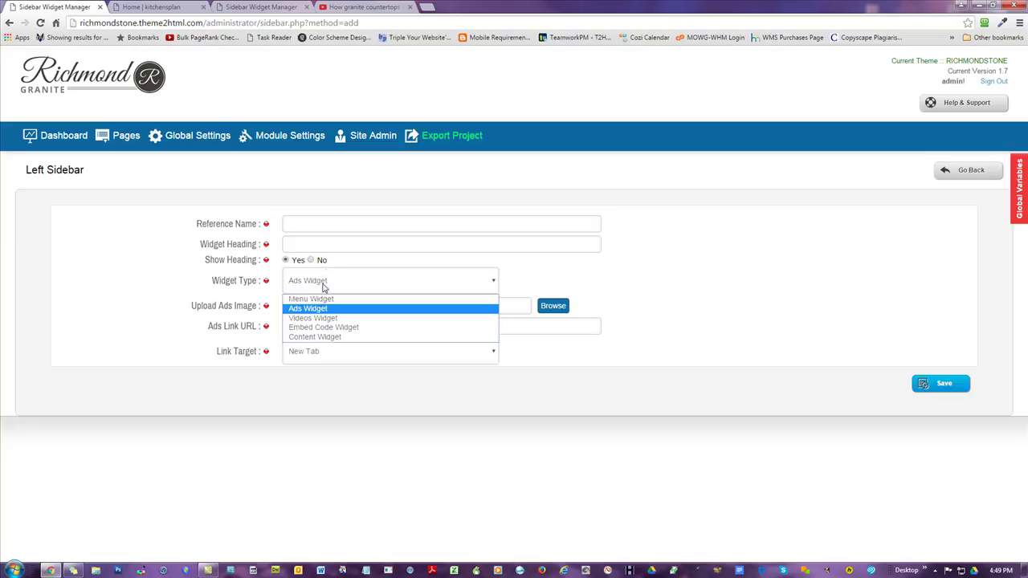
left_click(320, 318)
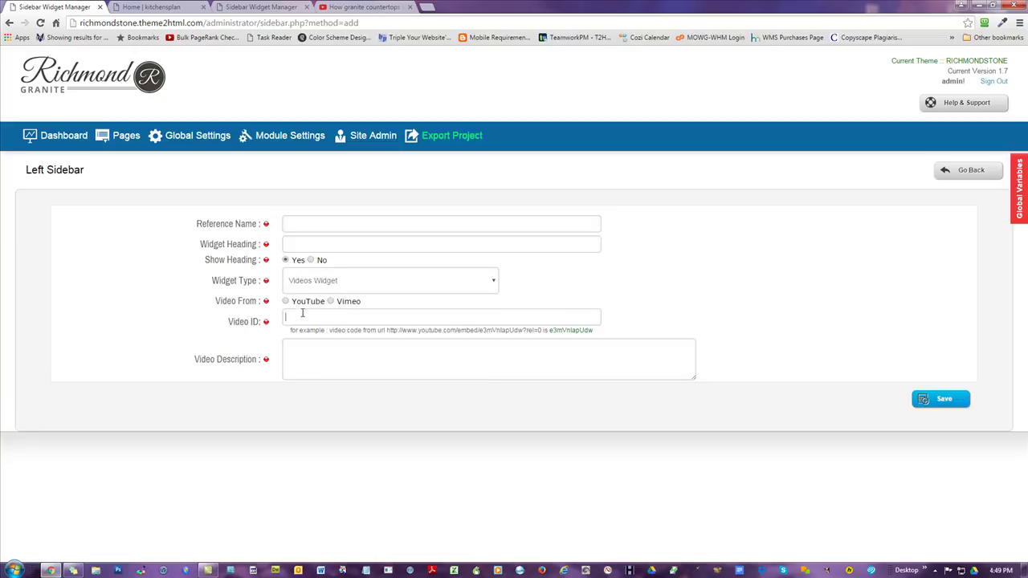
- Switch the widget type to Embed Code Widget and look over its embed code field
left_click(311, 243)
left_click(324, 281)
left_click(318, 326)
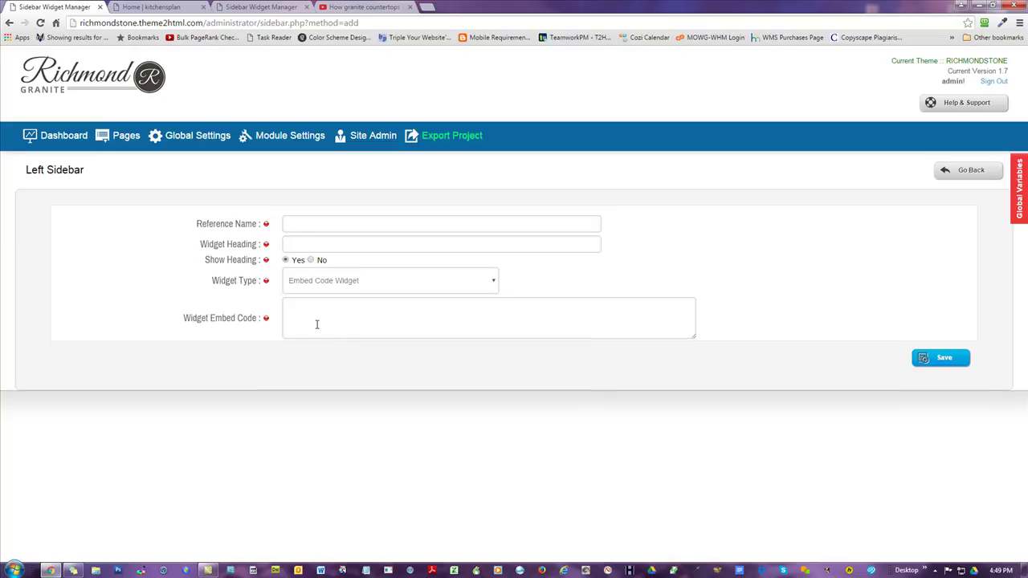
left_click(362, 319)
left_click(295, 245)
left_click(329, 306)
left_click(347, 304)
left_click(345, 280)
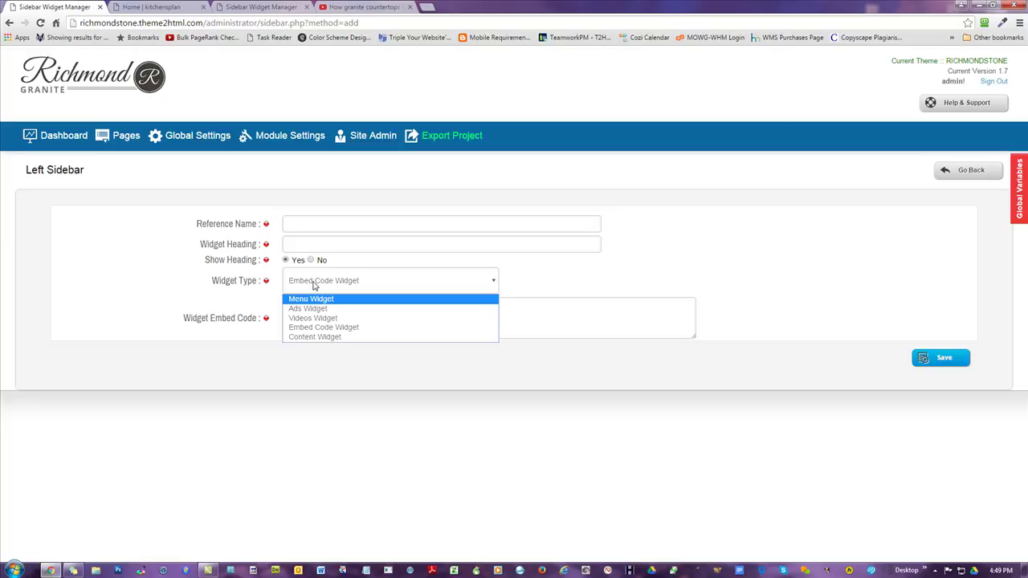
left_click(306, 245)
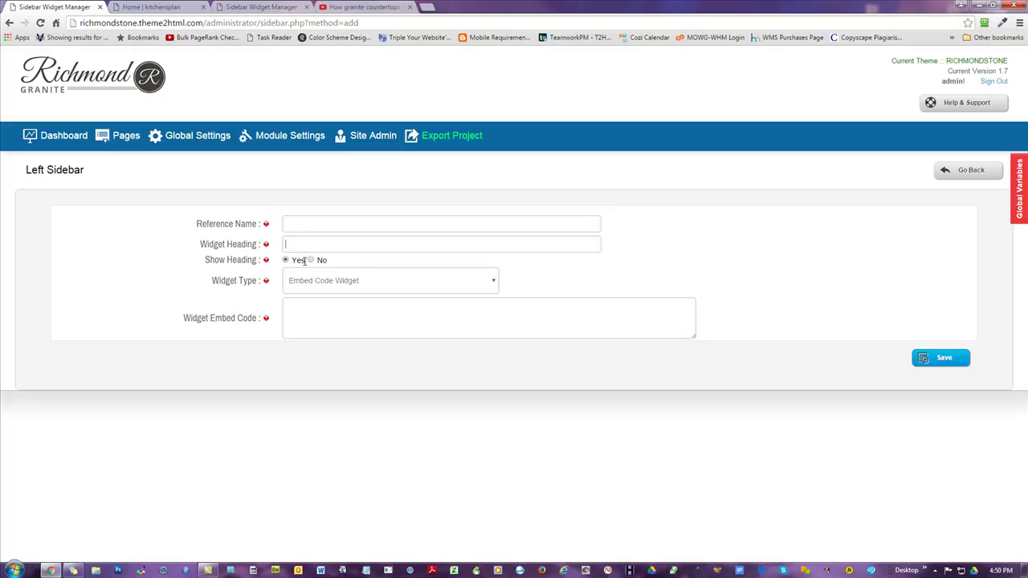
- Toggle Show Heading to No and back to Yes, then change the type to Content Widget
left_click(311, 259)
left_click(286, 259)
left_click(318, 281)
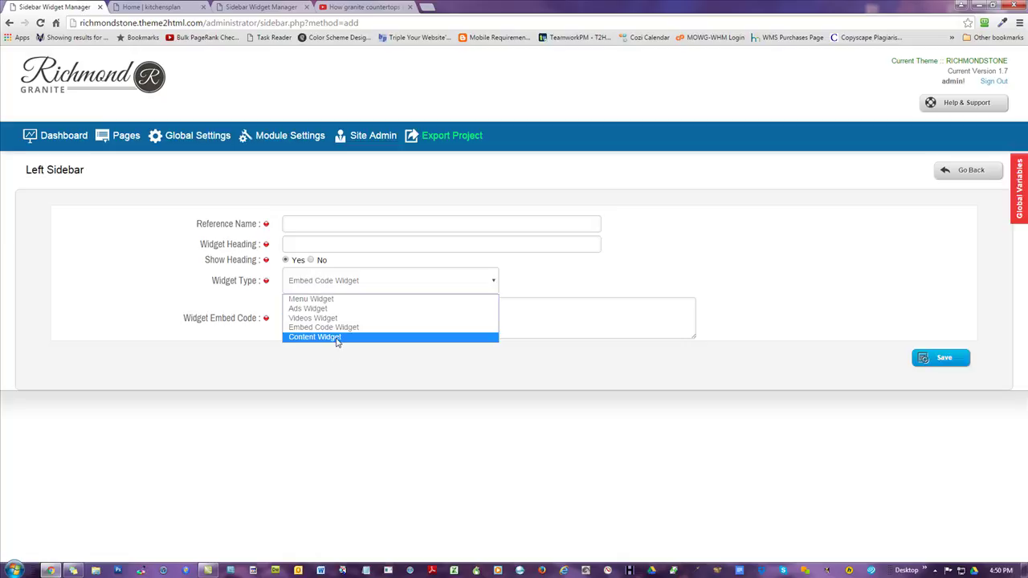
left_click(337, 337)
- Toggle the Widget Contents editor into HTML Source view and back, then bring up the Widget Type choices
scroll(851, 332, "down", 2)
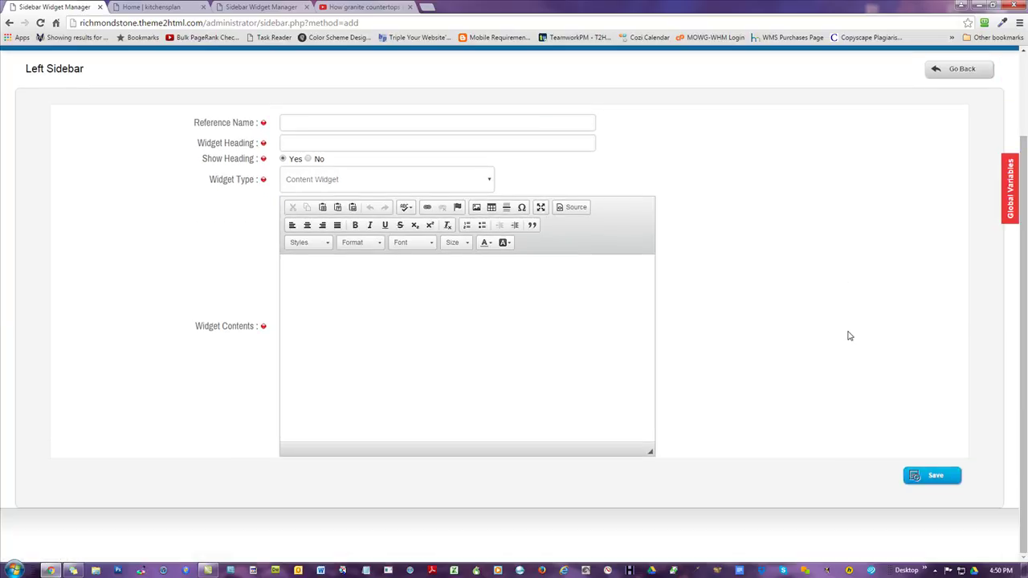
left_click(519, 326)
left_click(574, 210)
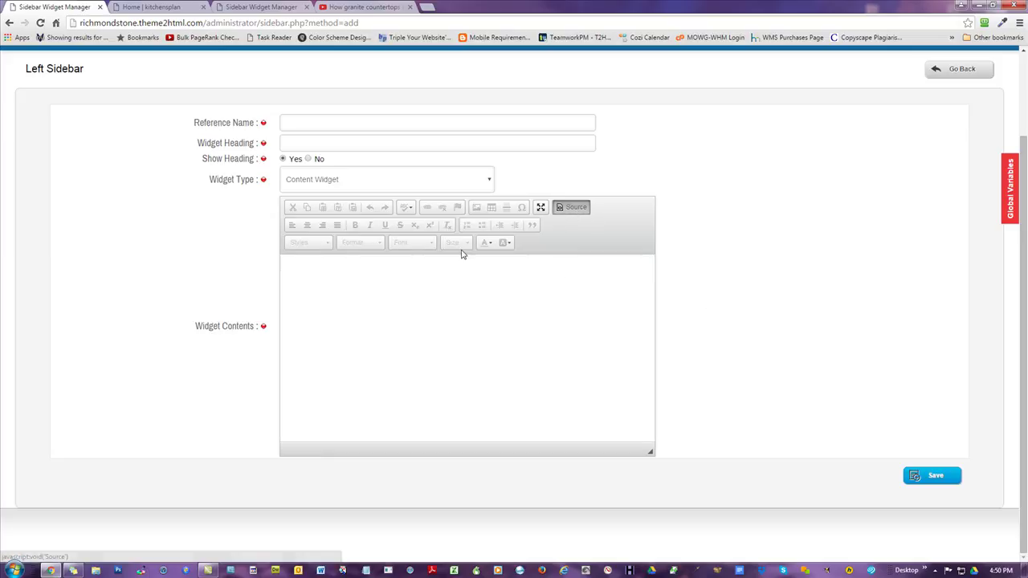
left_click(578, 208)
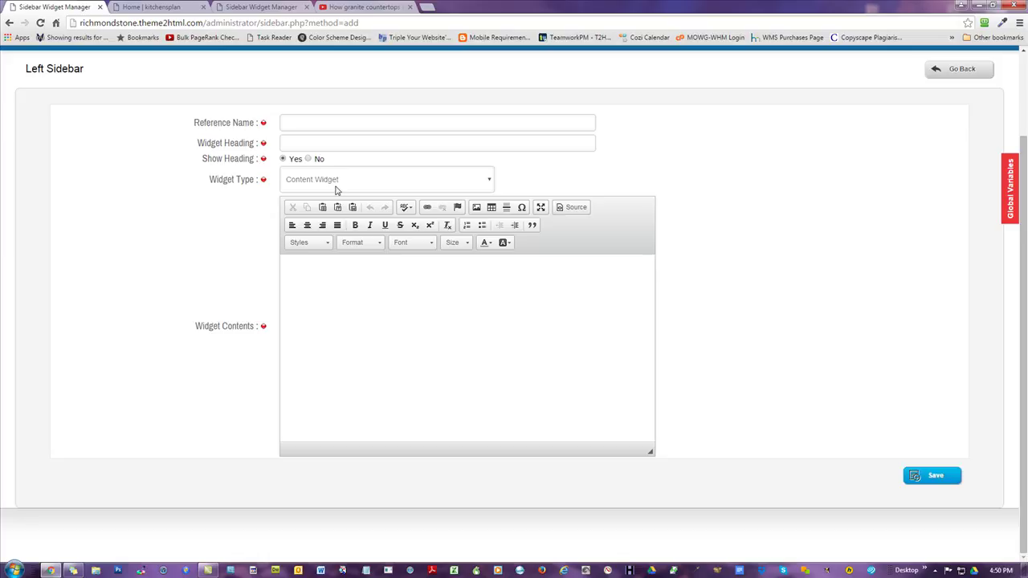
left_click(338, 184)
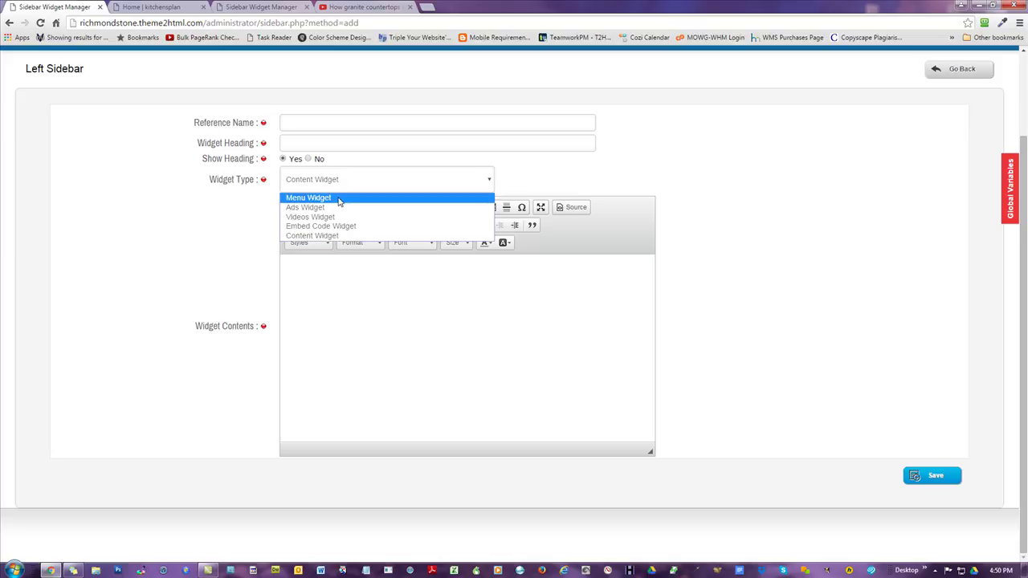
- Revert the Left Sidebar widget to Menu Widget with only Materials selected, then leave for the dashboard
left_click(339, 200)
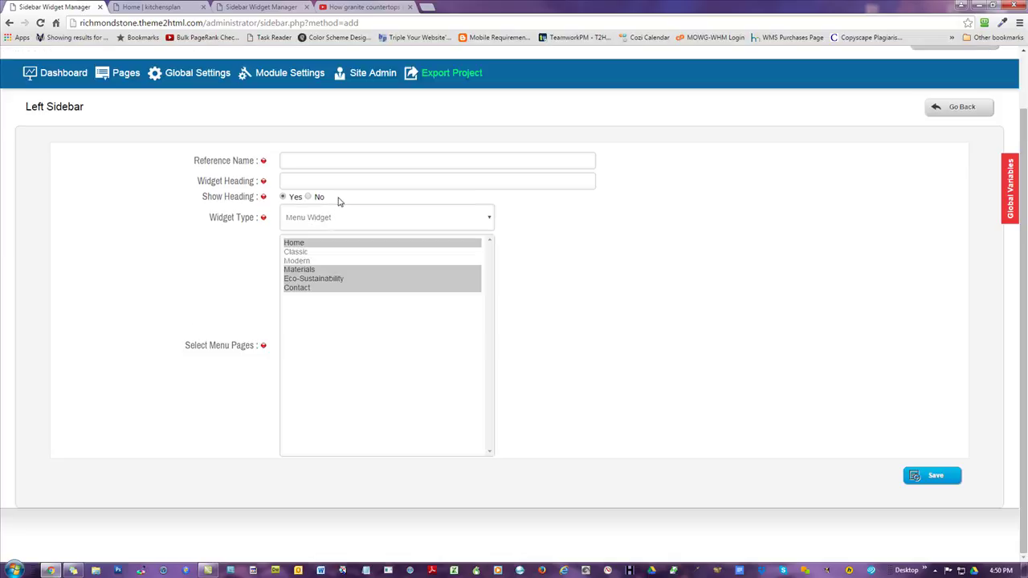
left_click(308, 254)
left_click(312, 270)
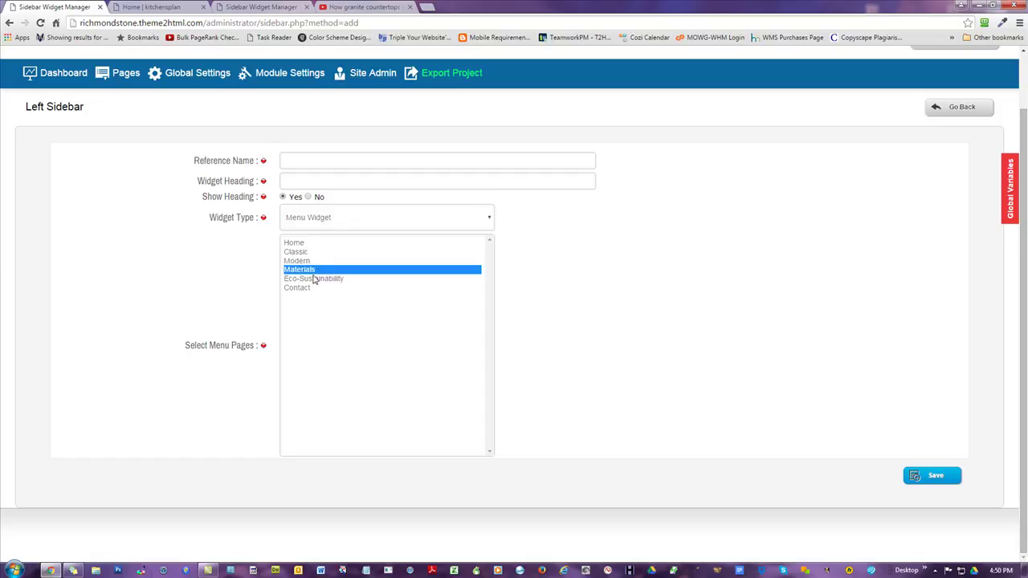
scroll(562, 317, "up", 1)
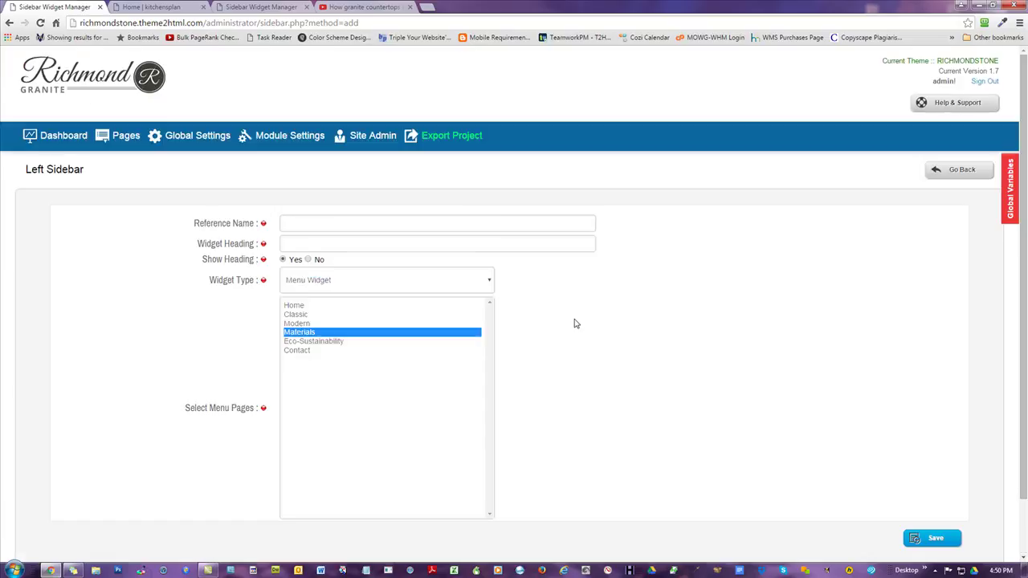
left_click(53, 139)
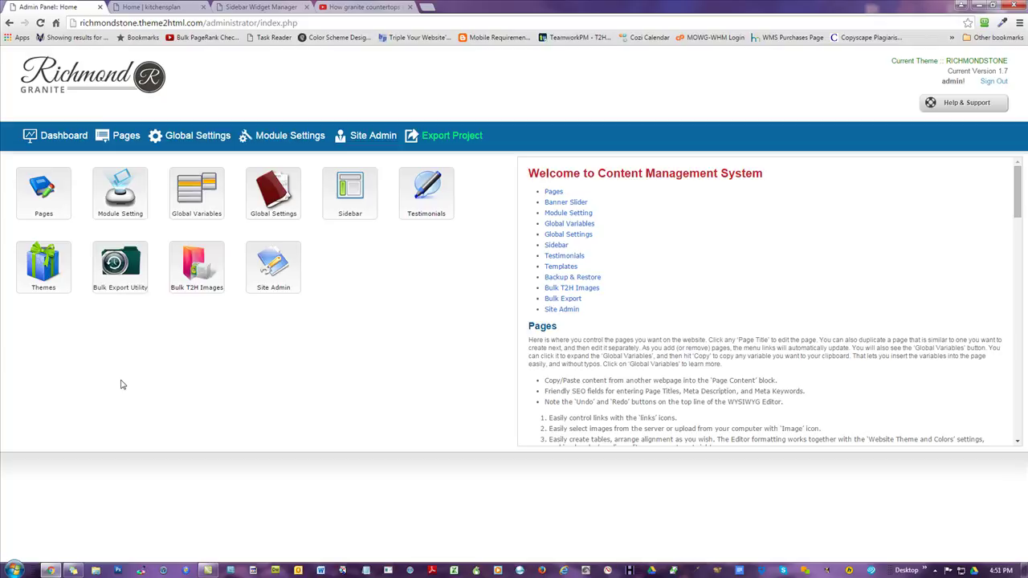
- View the Global Settings General Setting form, including Website Title, then return to the dashboard
left_click(197, 138)
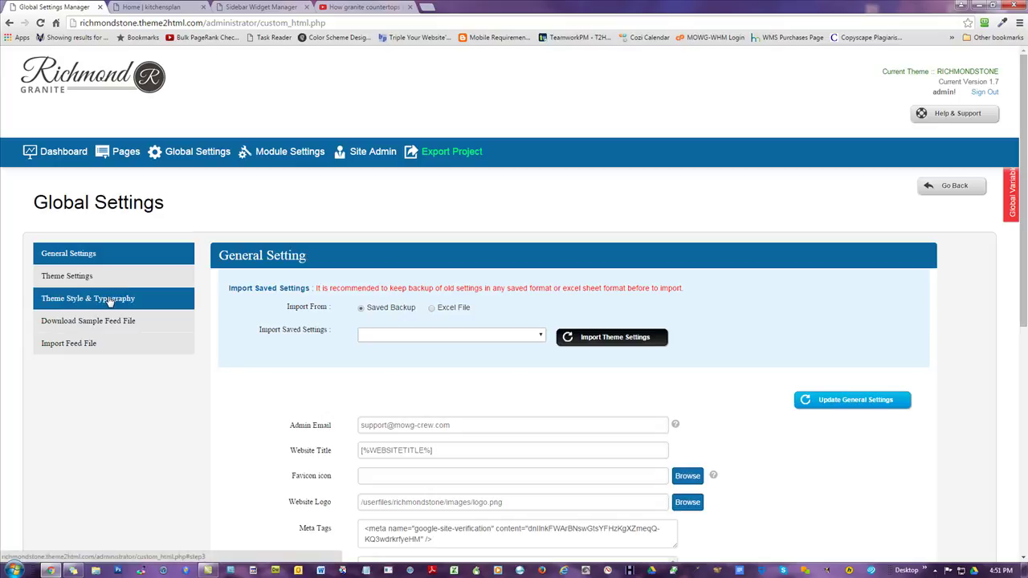
left_click(73, 153)
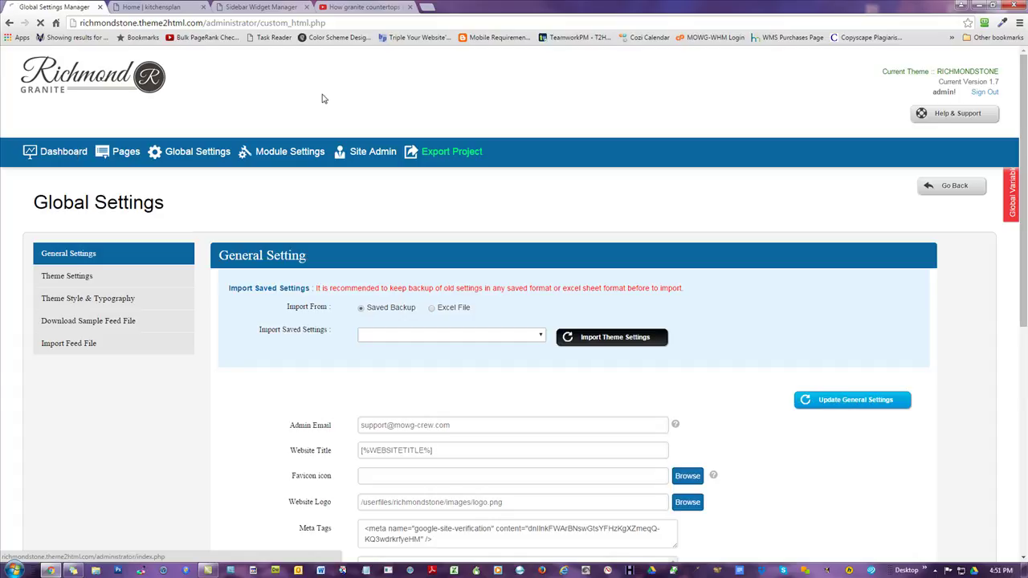